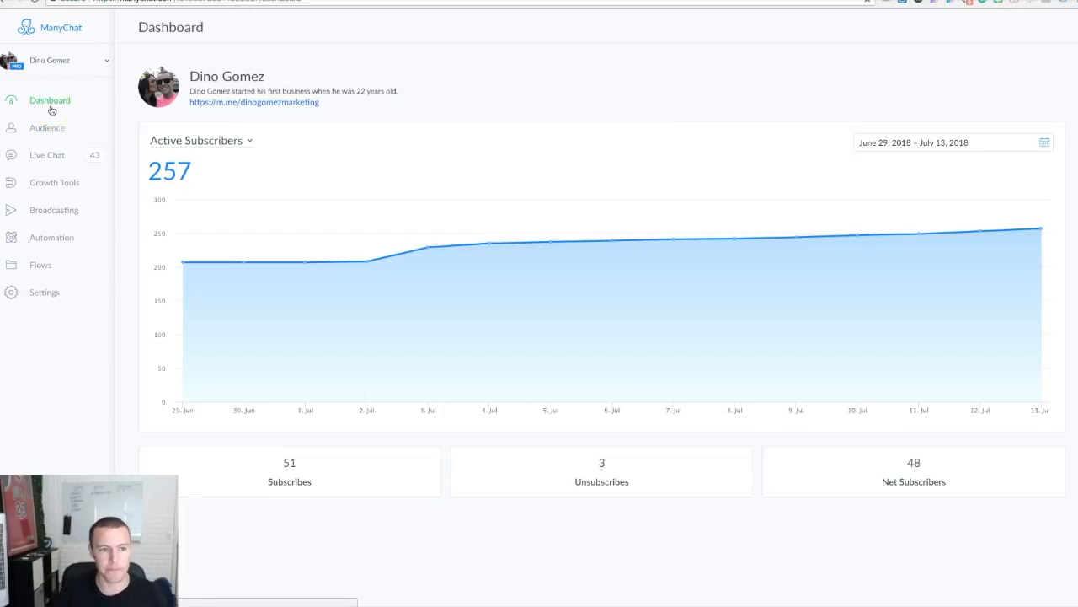
# Step: Examine the connected page's name and its active, new, unsubscribed and net subscriber figures on the dashboard
pyautogui.click(278, 77)
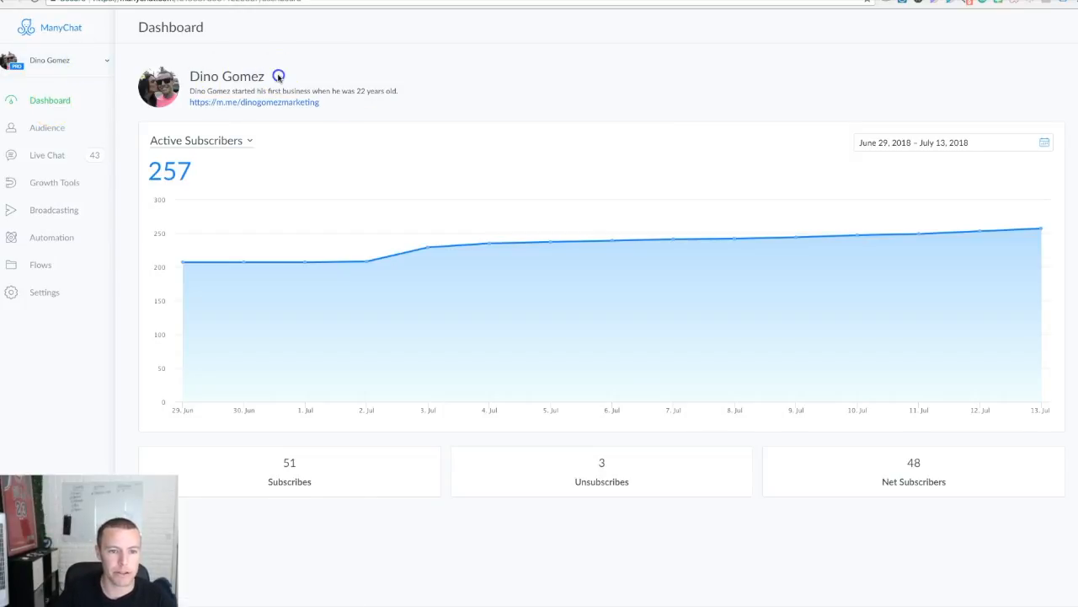
pyautogui.moveTo(279, 76); pyautogui.dragTo(194, 76)
pyautogui.click(257, 55)
pyautogui.click(289, 58)
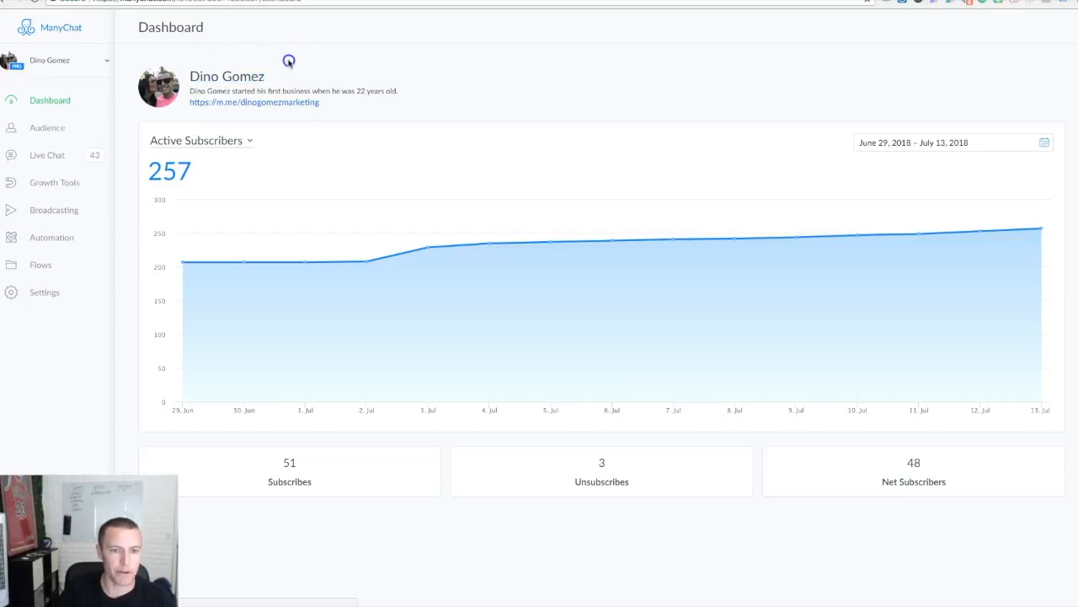
pyautogui.moveTo(272, 77); pyautogui.dragTo(193, 78)
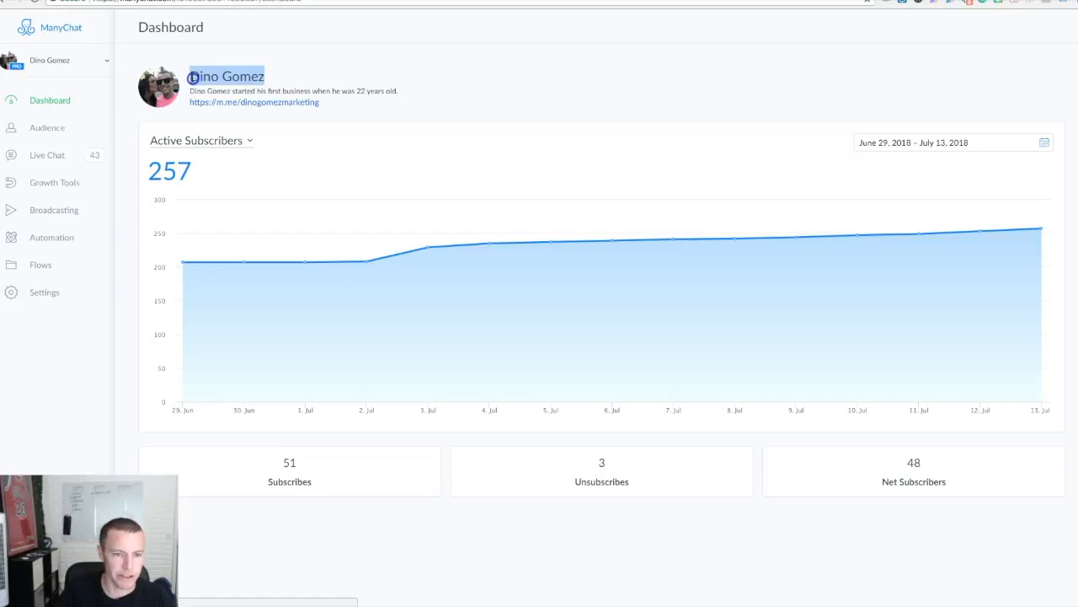
pyautogui.click(262, 60)
pyautogui.moveTo(269, 76); pyautogui.dragTo(187, 77)
pyautogui.click(280, 48)
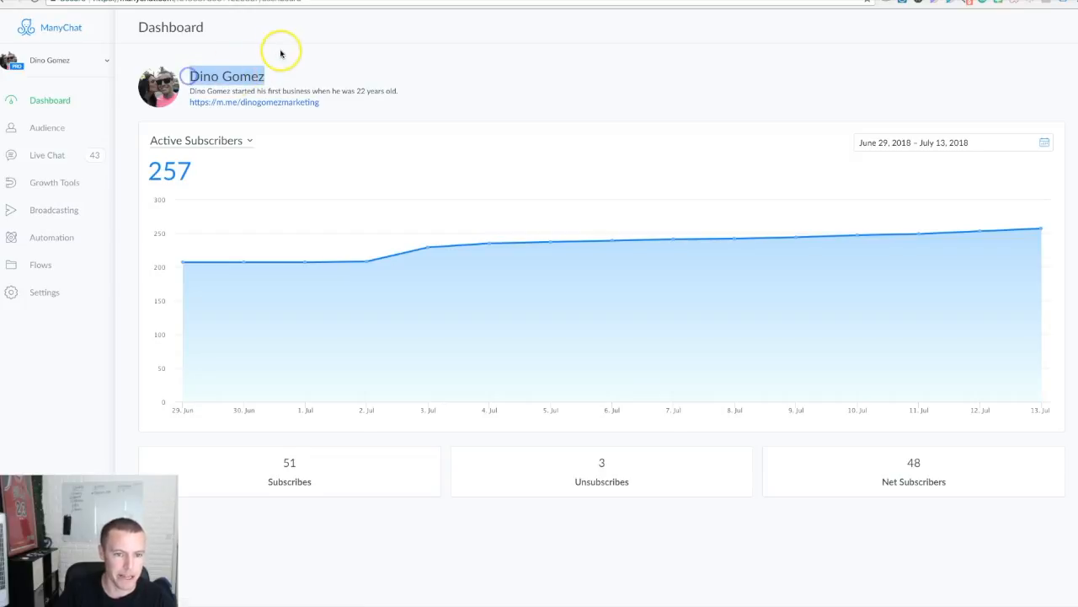
pyautogui.click(244, 79)
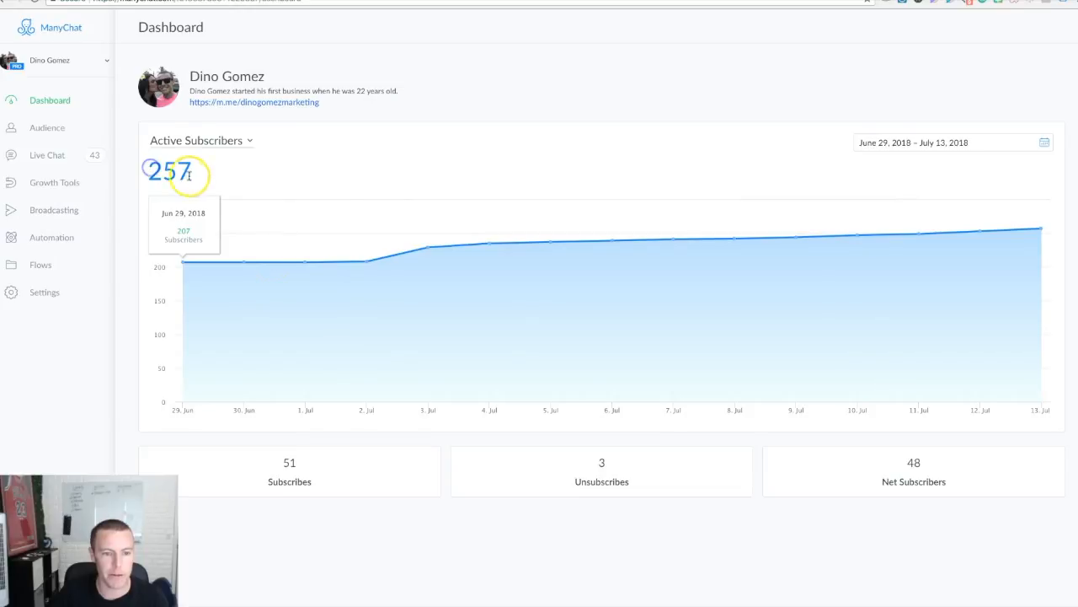
pyautogui.click(298, 462)
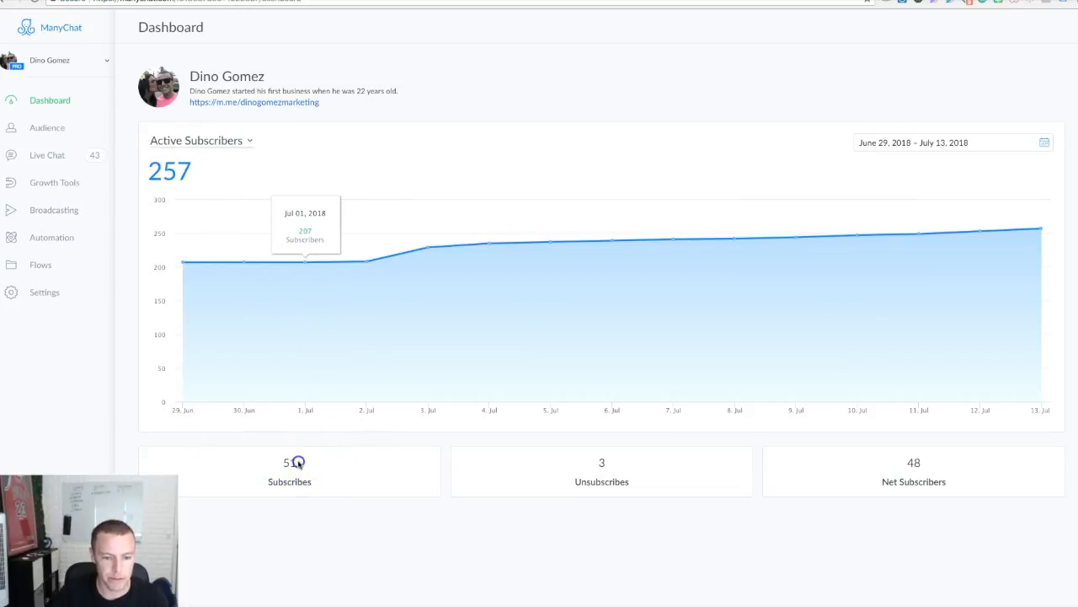
pyautogui.click(612, 464)
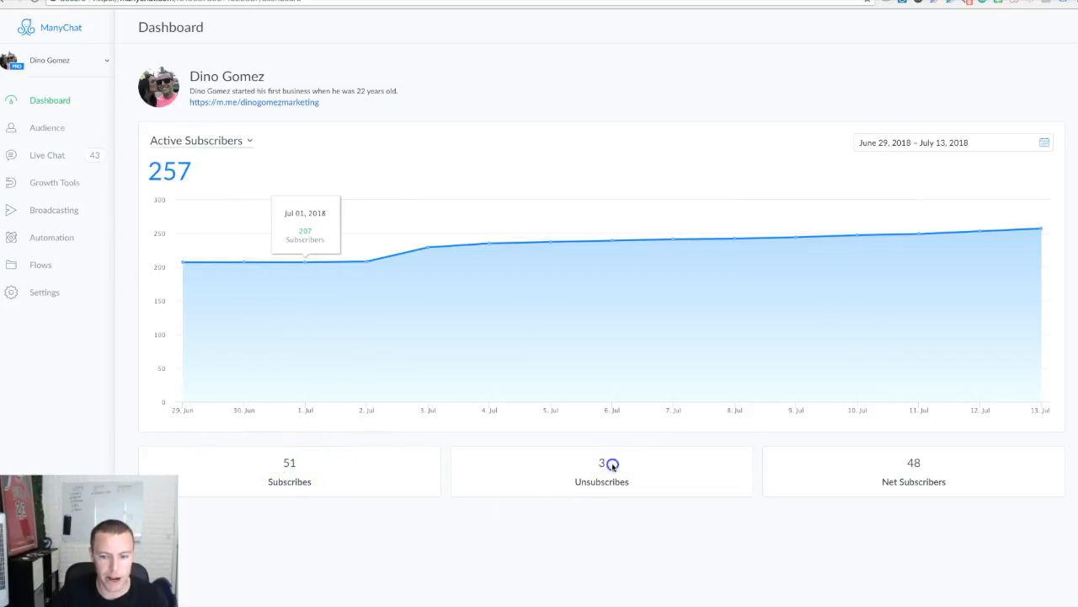
pyautogui.moveTo(941, 467); pyautogui.dragTo(895, 463)
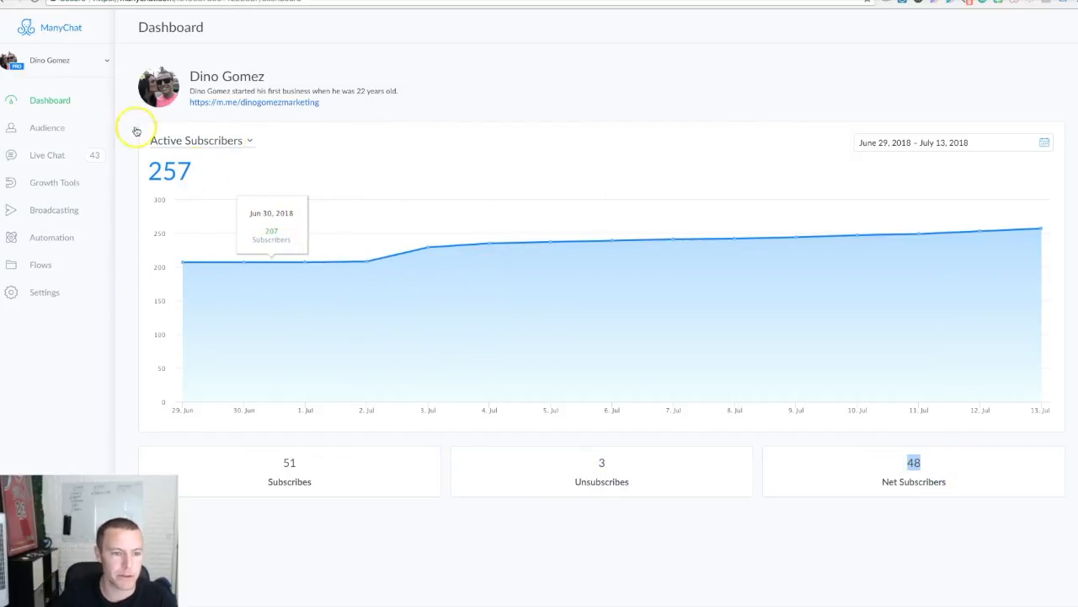
# Step: View the Audience subscriber list and look through the open Live Chat conversations
pyautogui.click(46, 128)
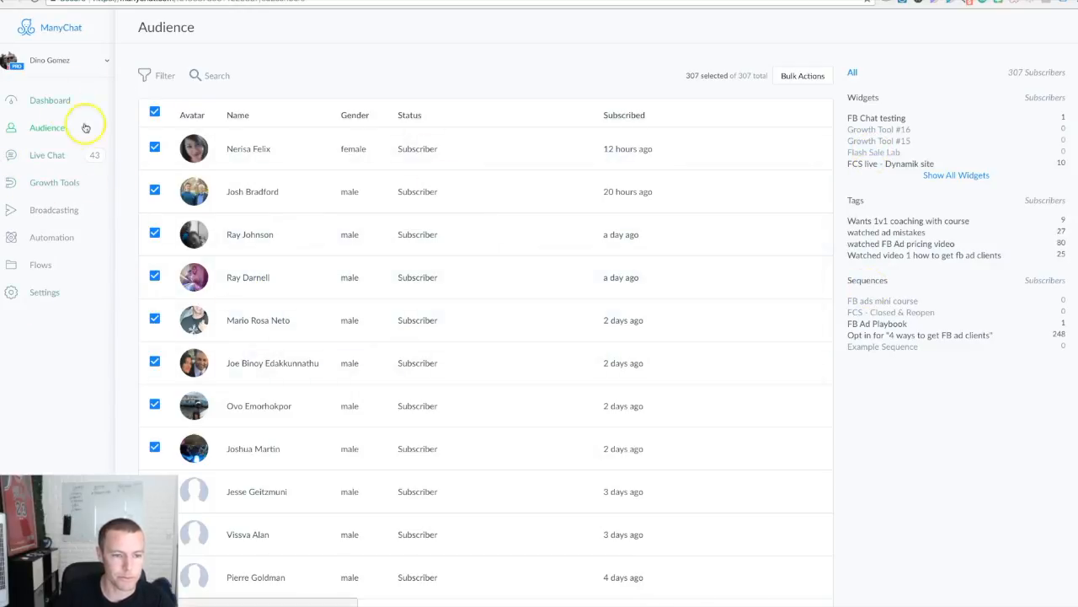
pyautogui.click(48, 157)
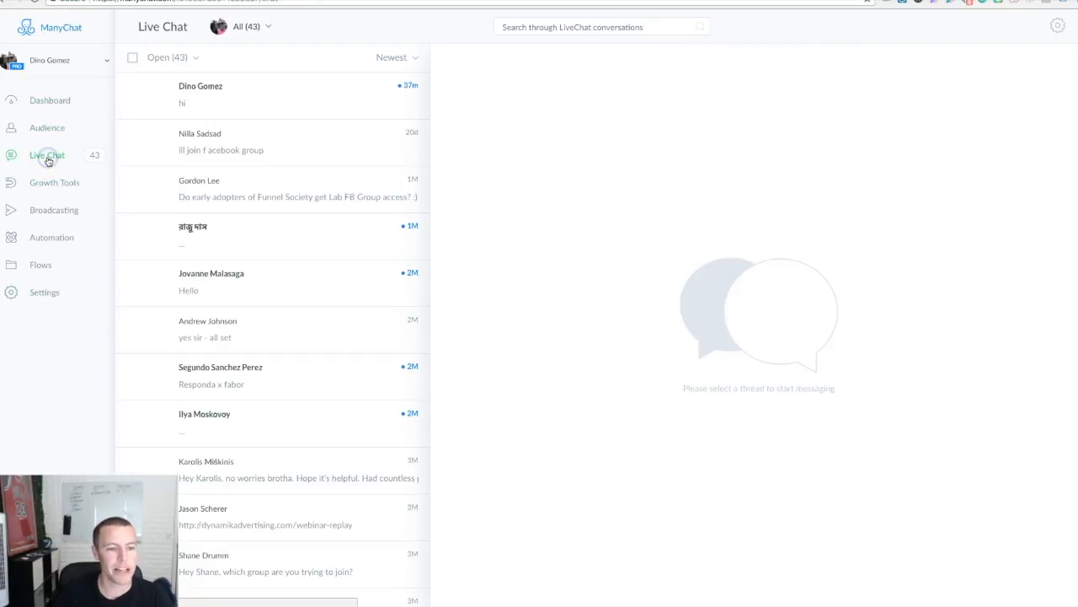
pyautogui.scroll(-2, 281, 232)
pyautogui.scroll(-10, 281, 237)
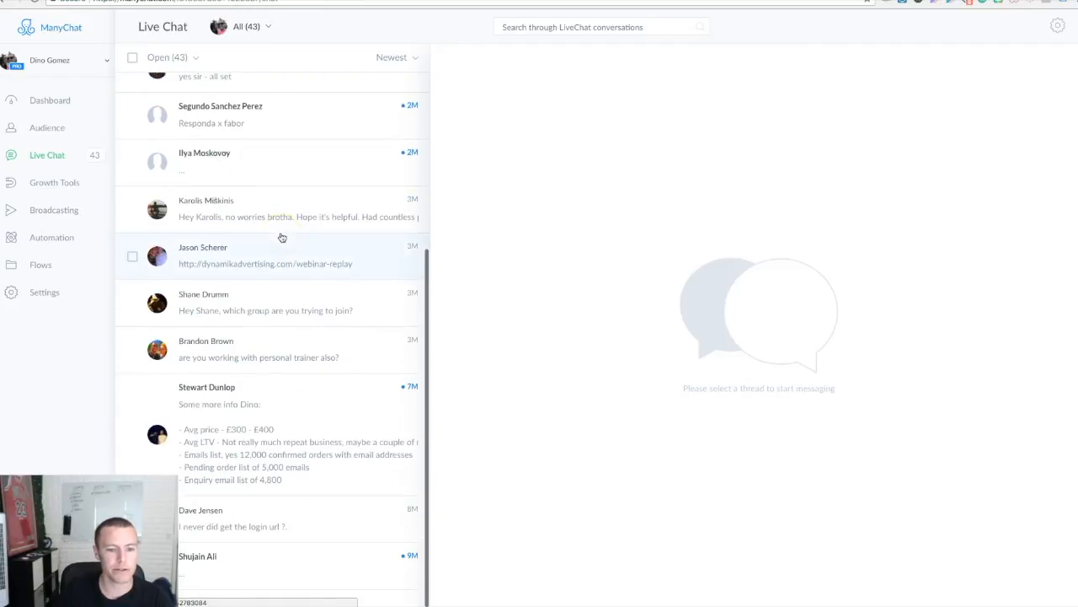
pyautogui.scroll(-3, 265, 244)
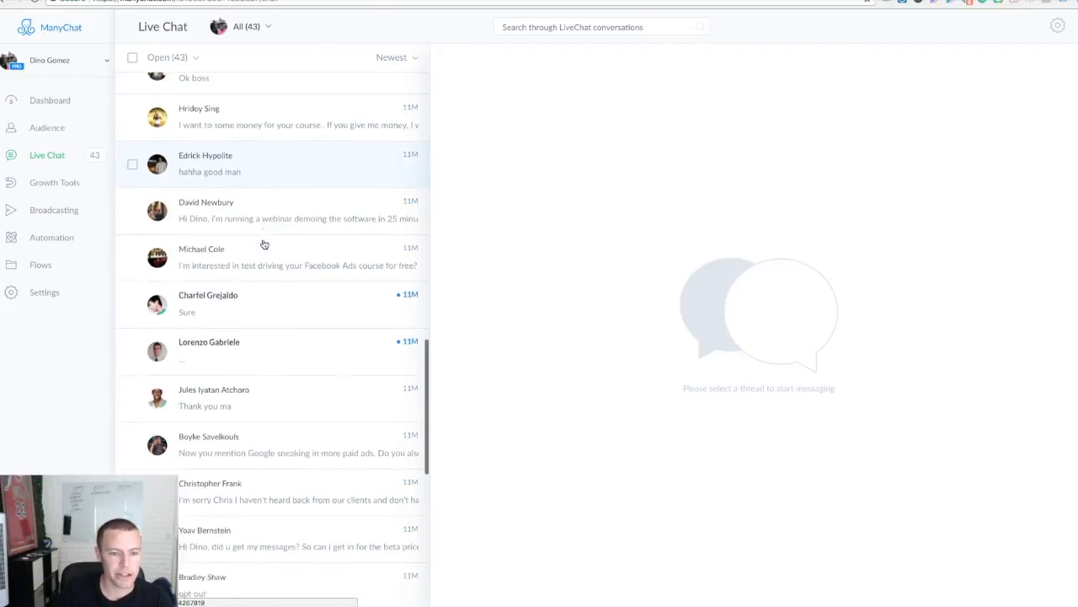
pyautogui.scroll(15, 265, 243)
pyautogui.scroll(-20, 257, 121)
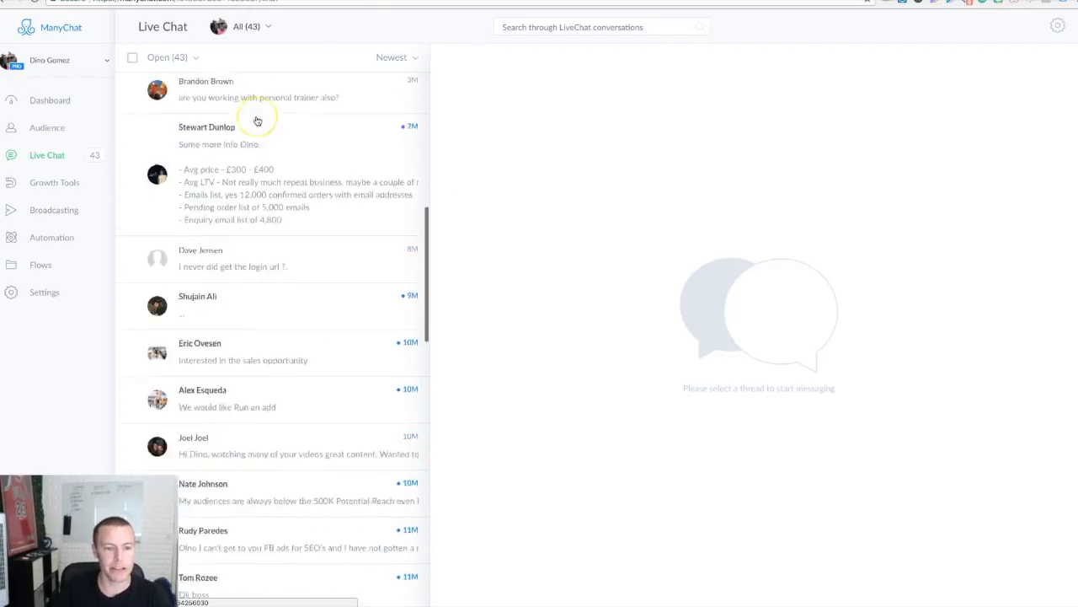
pyautogui.scroll(20, 254, 137)
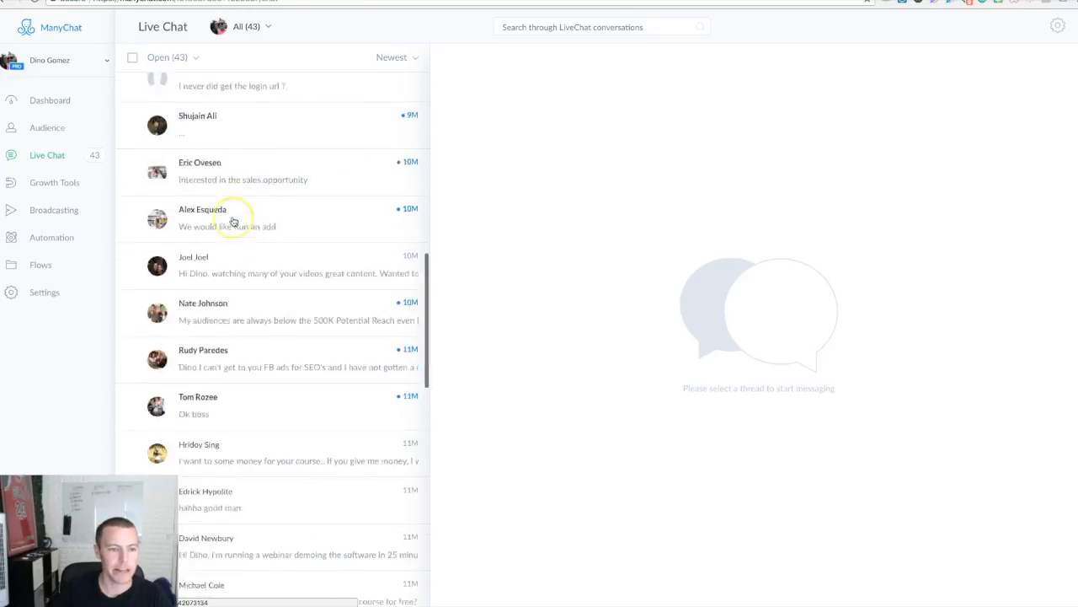
# Step: Create a new growth tool with the Slide-In widget type and return to the Growth Tools list
pyautogui.click(51, 184)
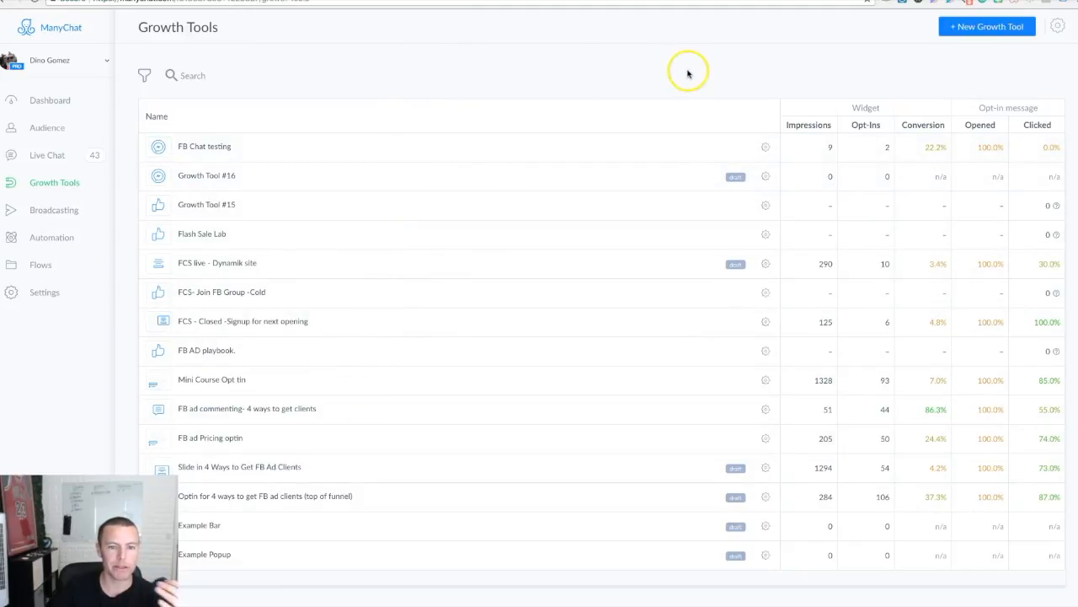
pyautogui.click(969, 27)
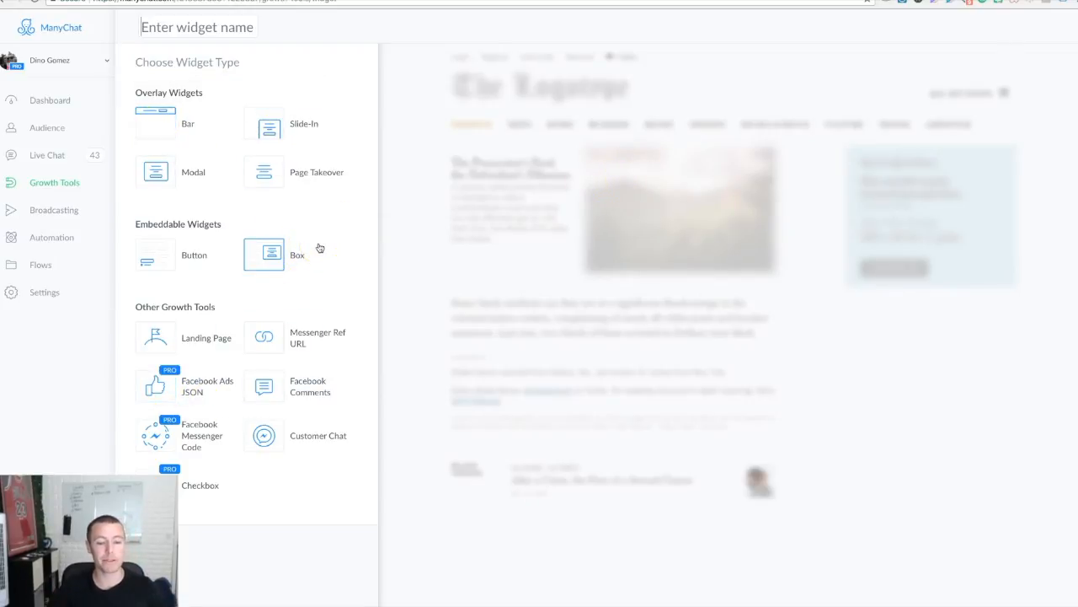
pyautogui.click(152, 131)
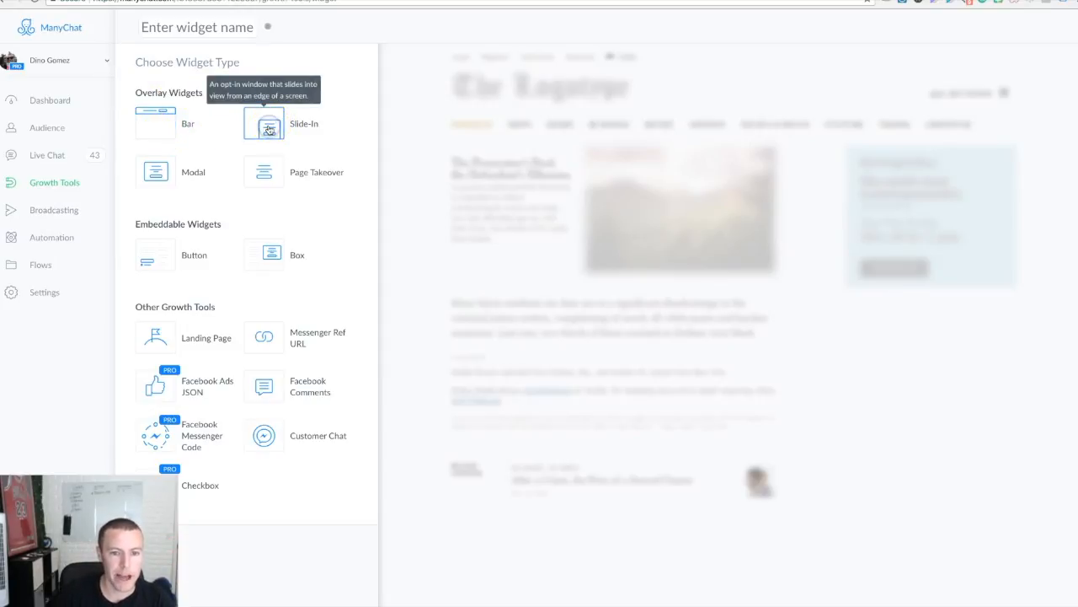
pyautogui.click(267, 128)
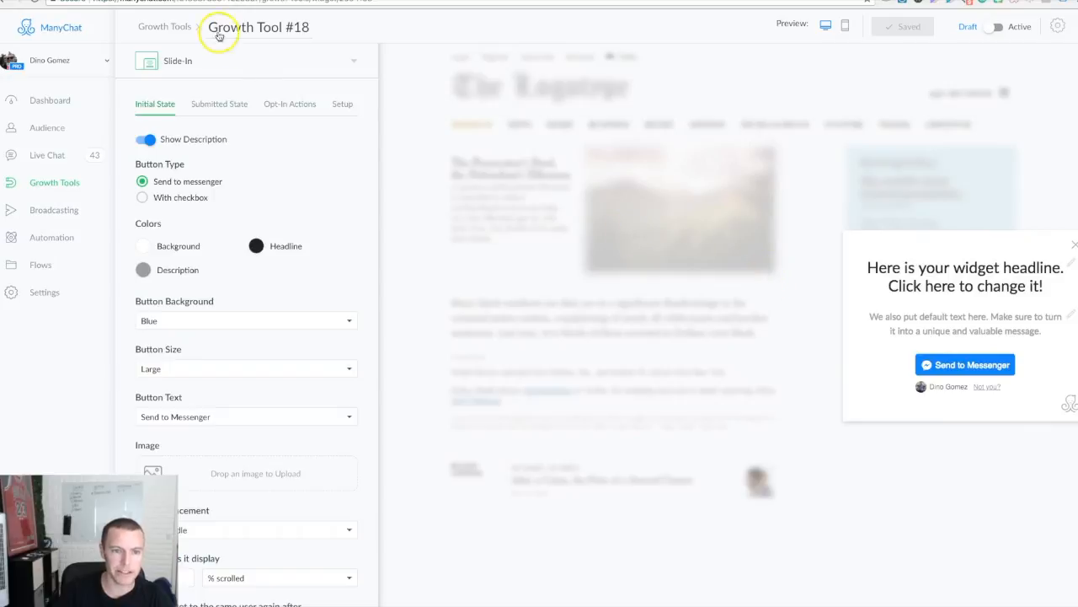
pyautogui.click(181, 28)
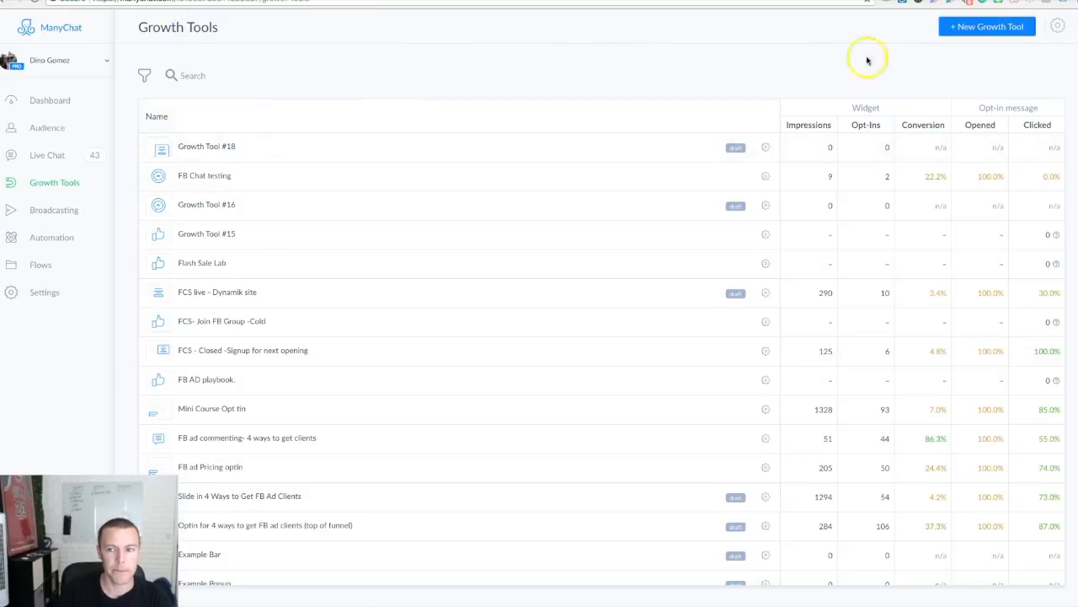
# Step: Start another new growth tool and examine the available widget types, including Button, Landing Page and Facebook Ads JSON
pyautogui.click(983, 33)
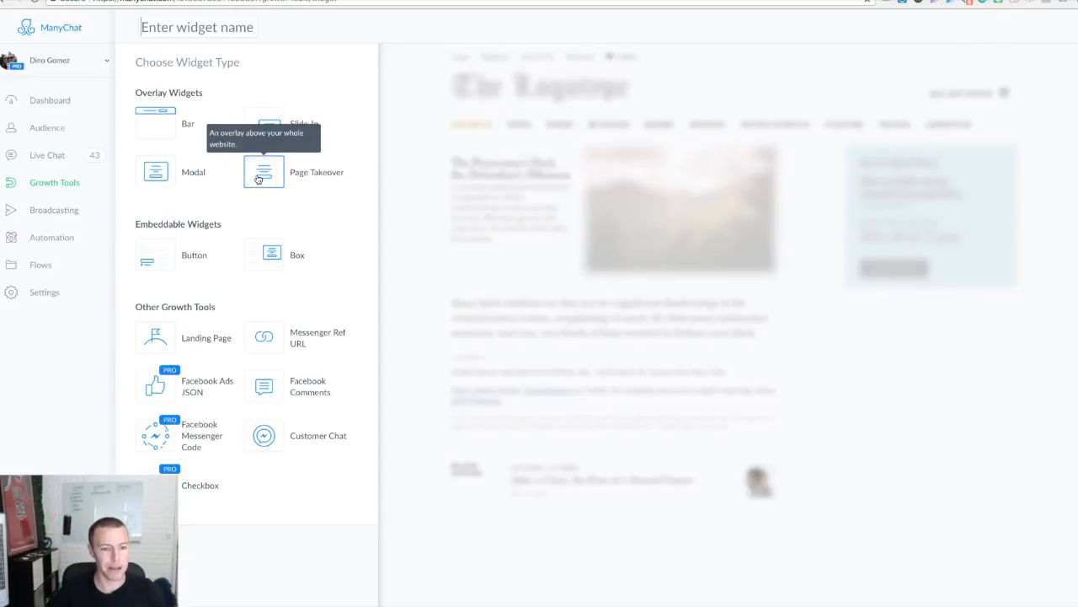
pyautogui.click(188, 252)
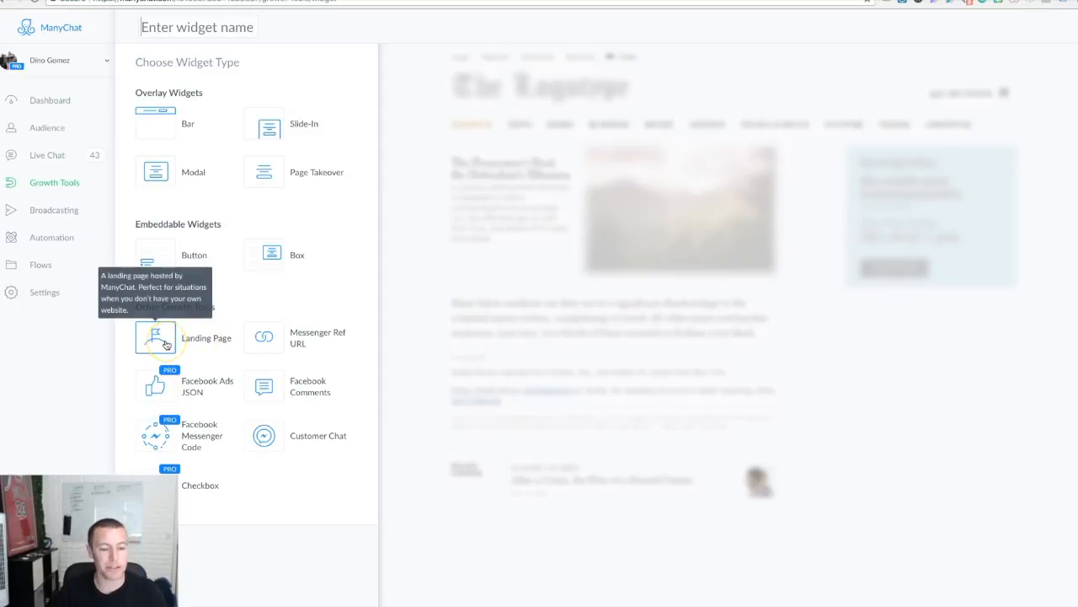
pyautogui.moveTo(169, 336)
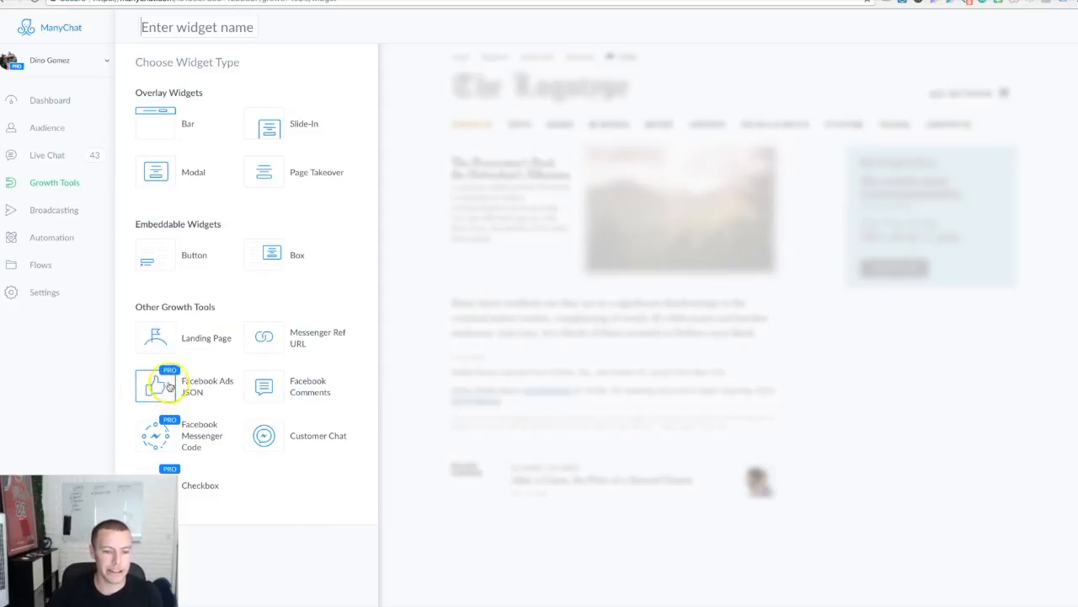
pyautogui.moveTo(159, 389)
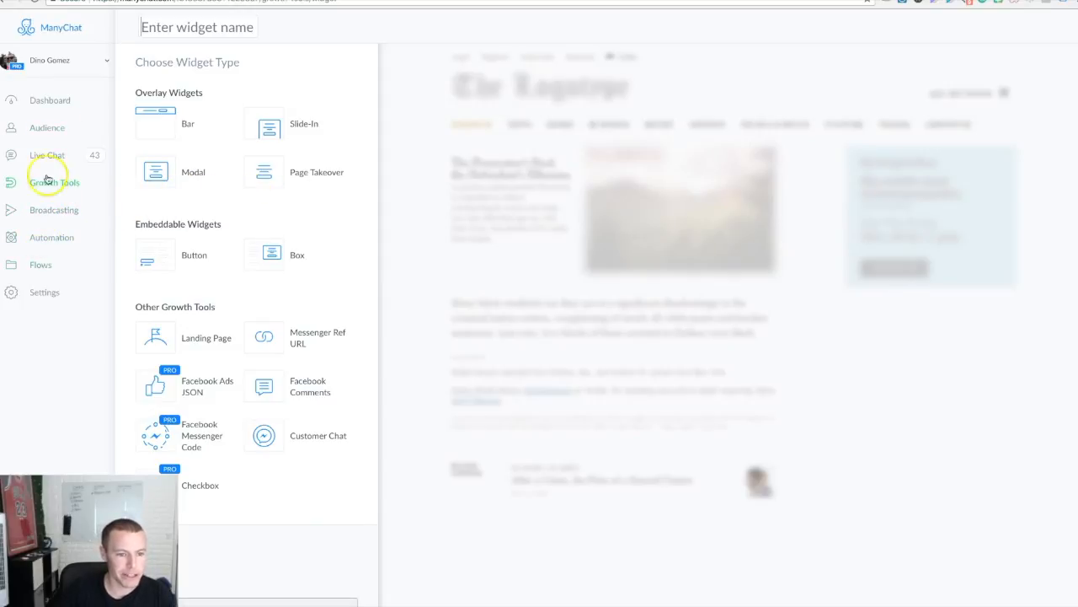
# Step: Review the drafts, scheduled posts and history under Broadcasts, and return to the Growth Tools list
pyautogui.click(43, 211)
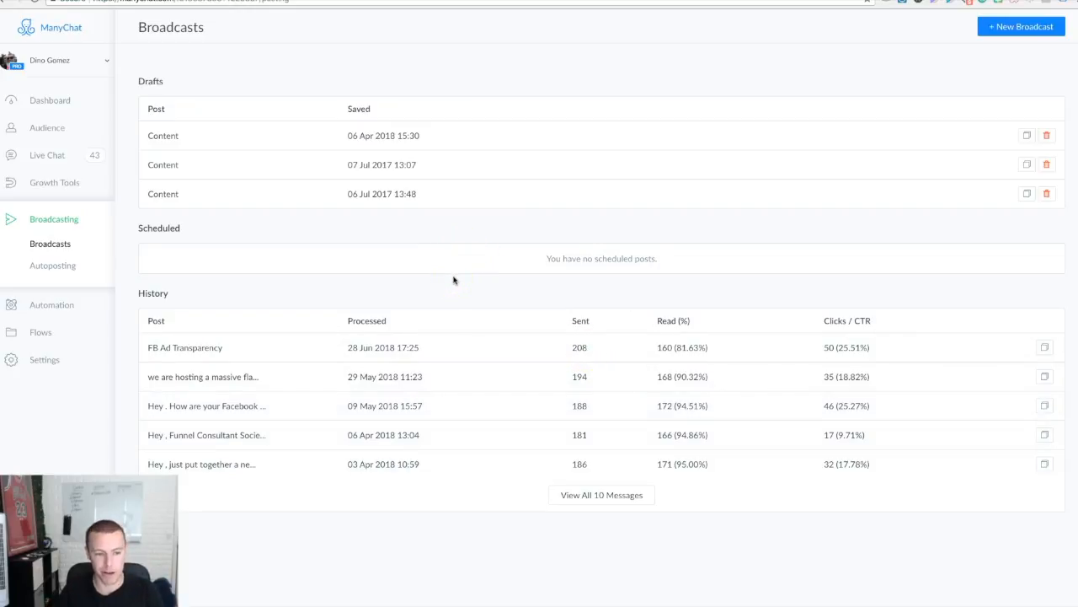
pyautogui.click(56, 185)
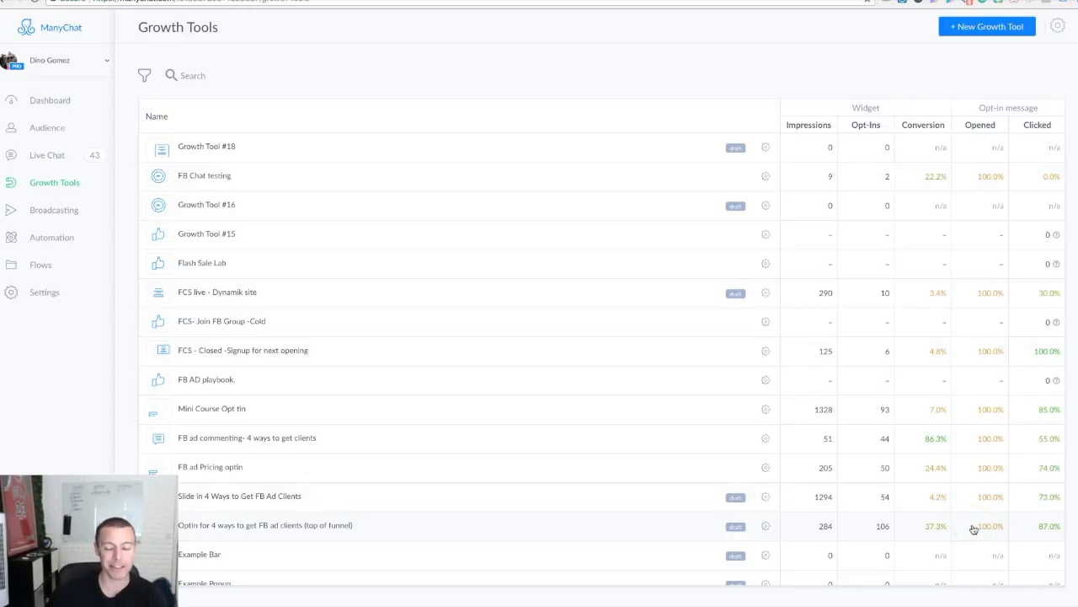
pyautogui.click(650, 303)
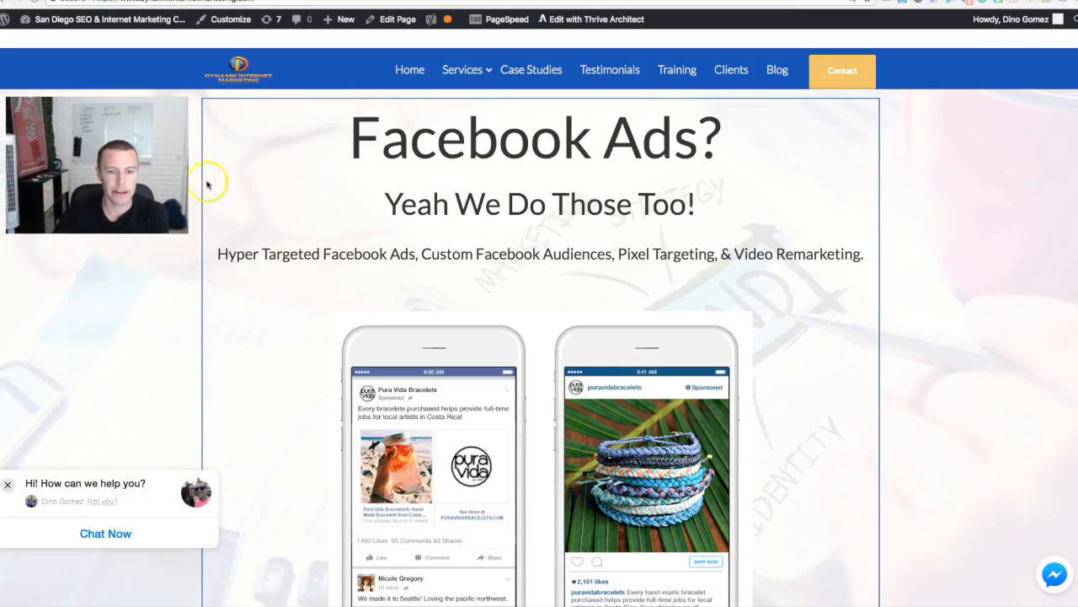
# Step: Look over the agency website's Facebook Ads section and its embedded customer chat widget
pyautogui.scroll(5, 309, 255)
pyautogui.scroll(-5, 311, 259)
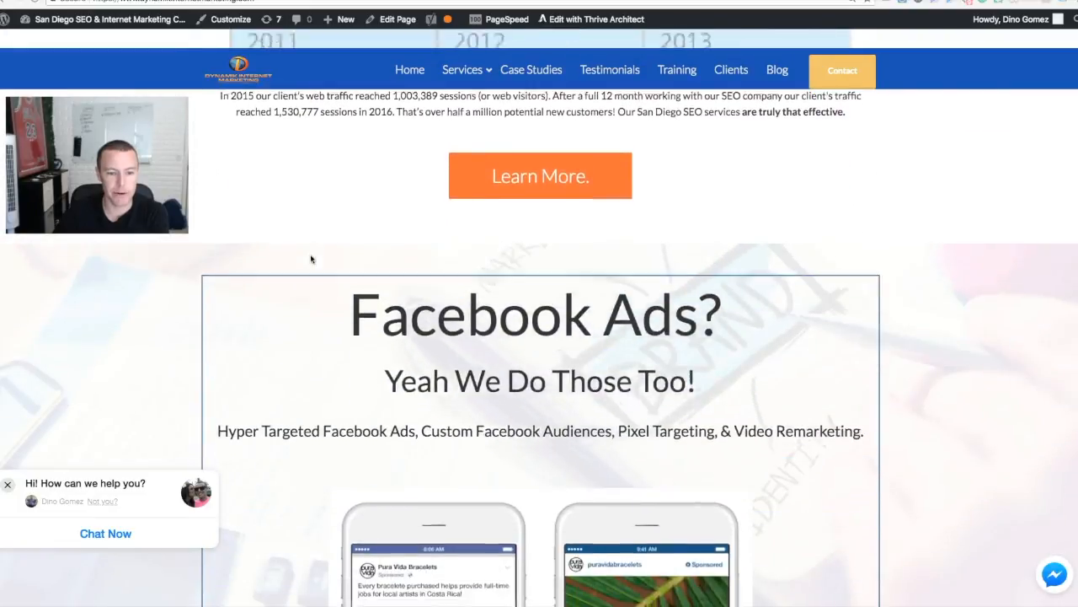
pyautogui.scroll(-1, 274, 299)
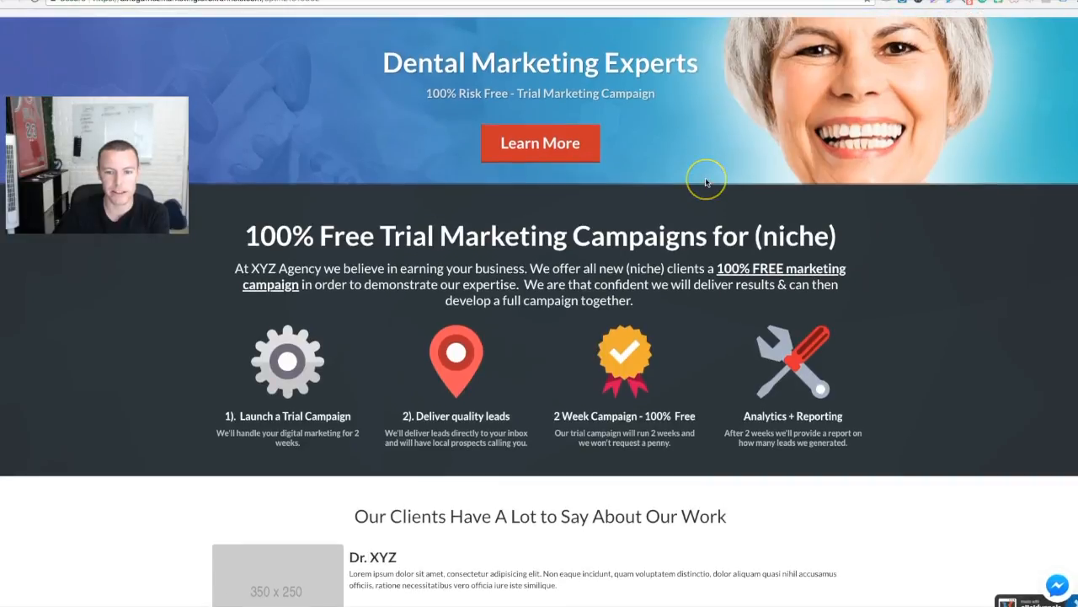
# Step: Open the Messenger chat widget on the Dental Marketing Experts page, view the conversation and close it
pyautogui.scroll(-6, 706, 182)
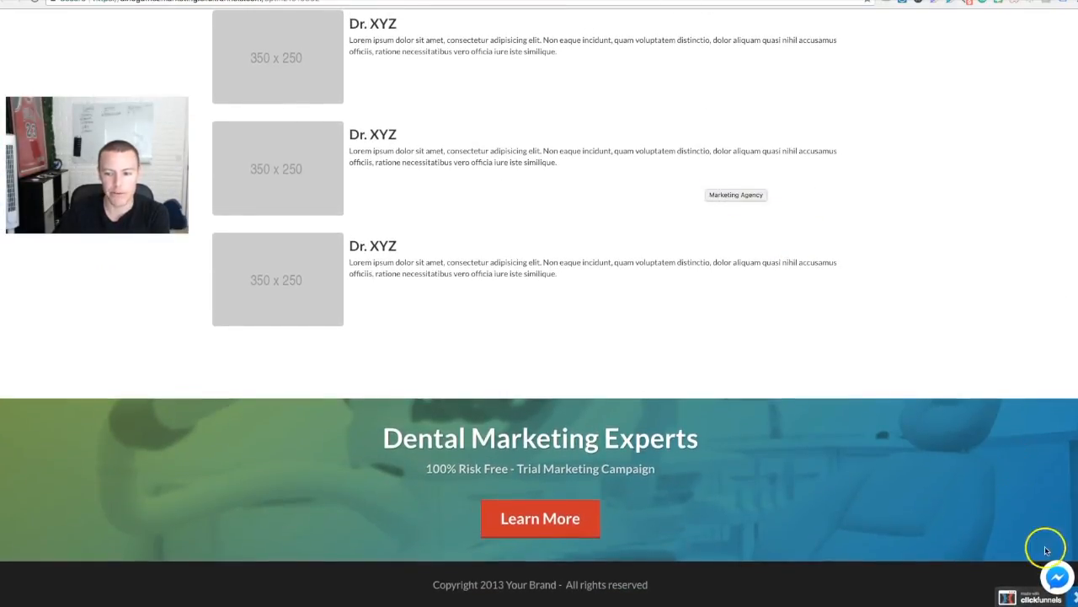
pyautogui.click(1057, 577)
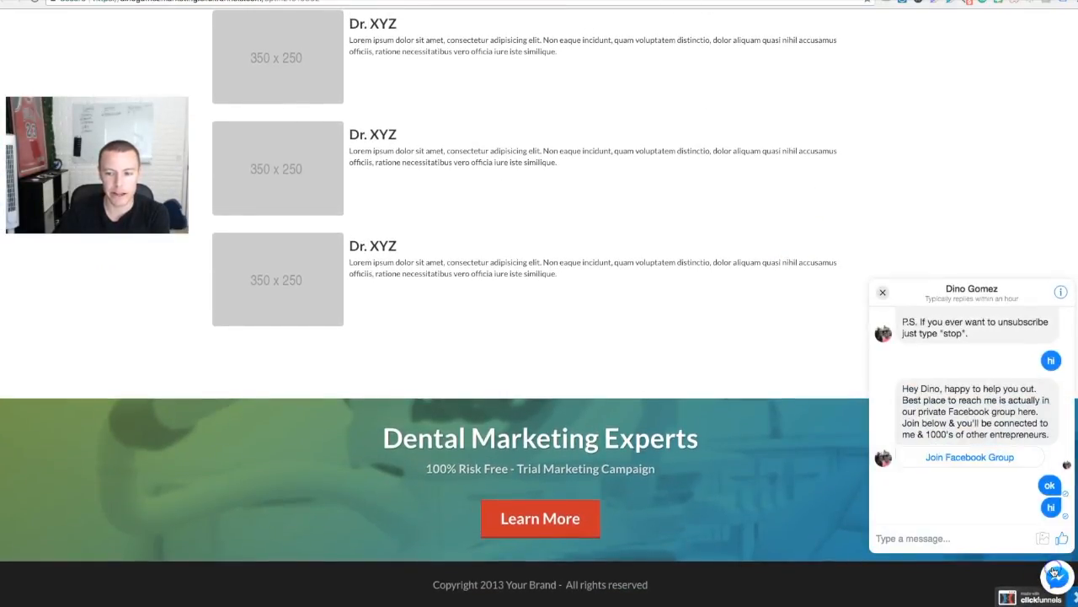
pyautogui.click(883, 293)
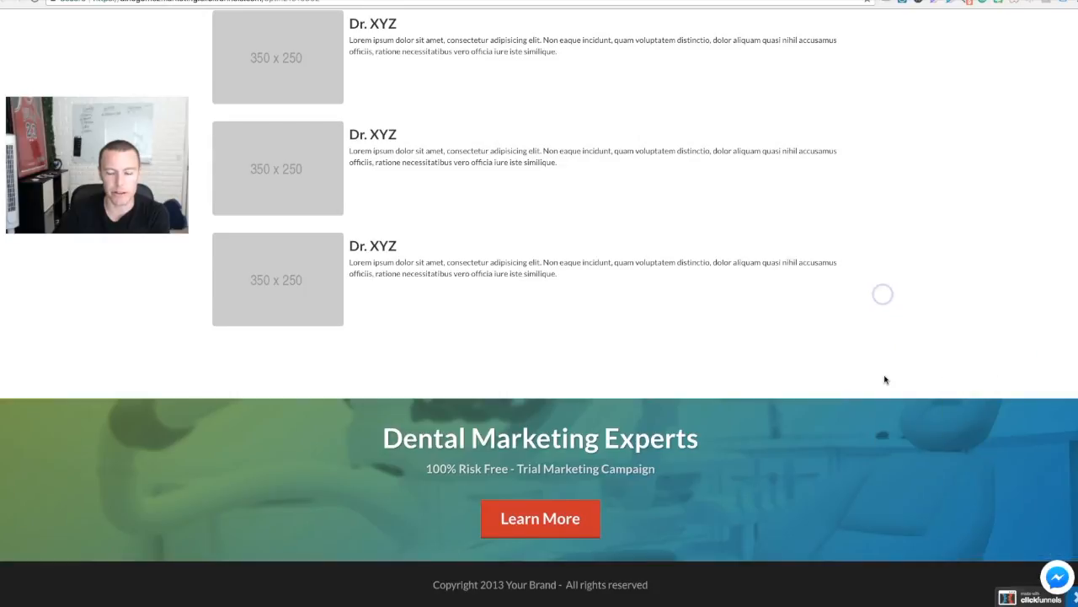
pyautogui.scroll(6, 884, 378)
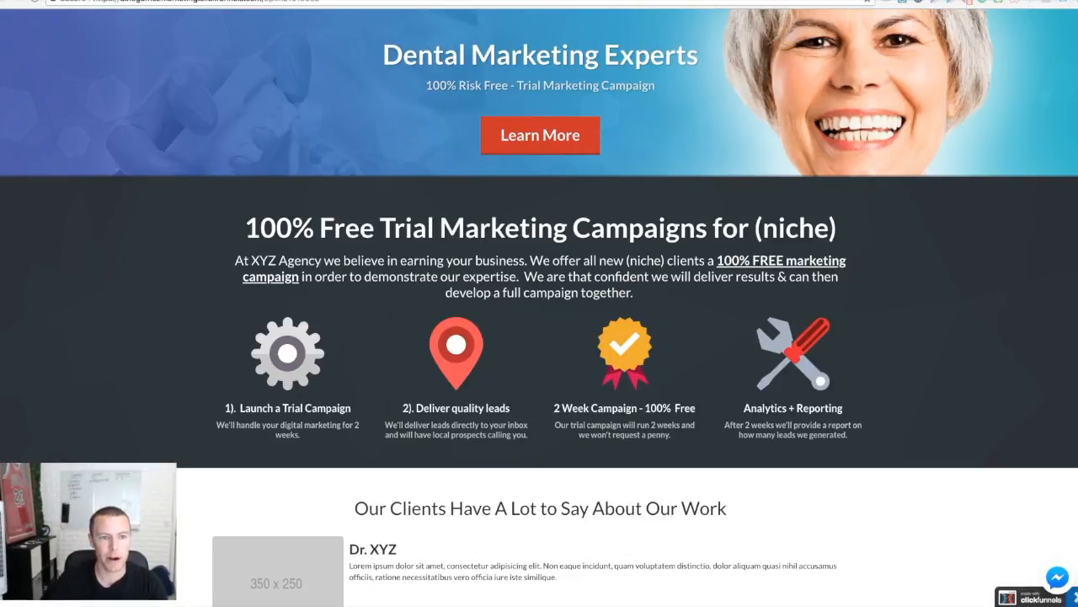
# Step: Switch back to ManyChat, view the Main Menu automation and open the list of connected pages
pyautogui.click(203, 0)
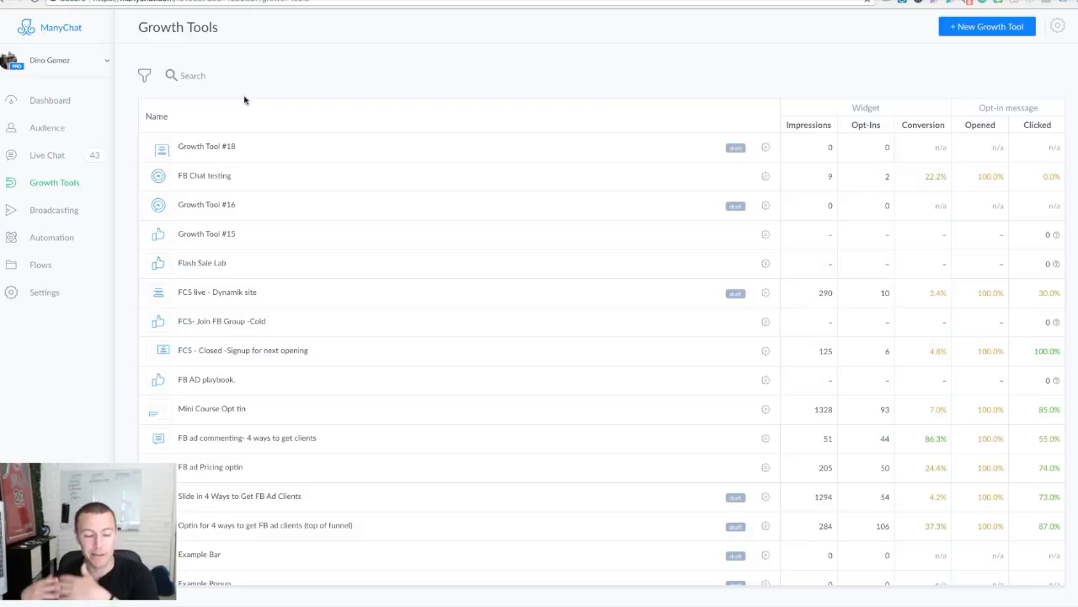
pyautogui.click(46, 239)
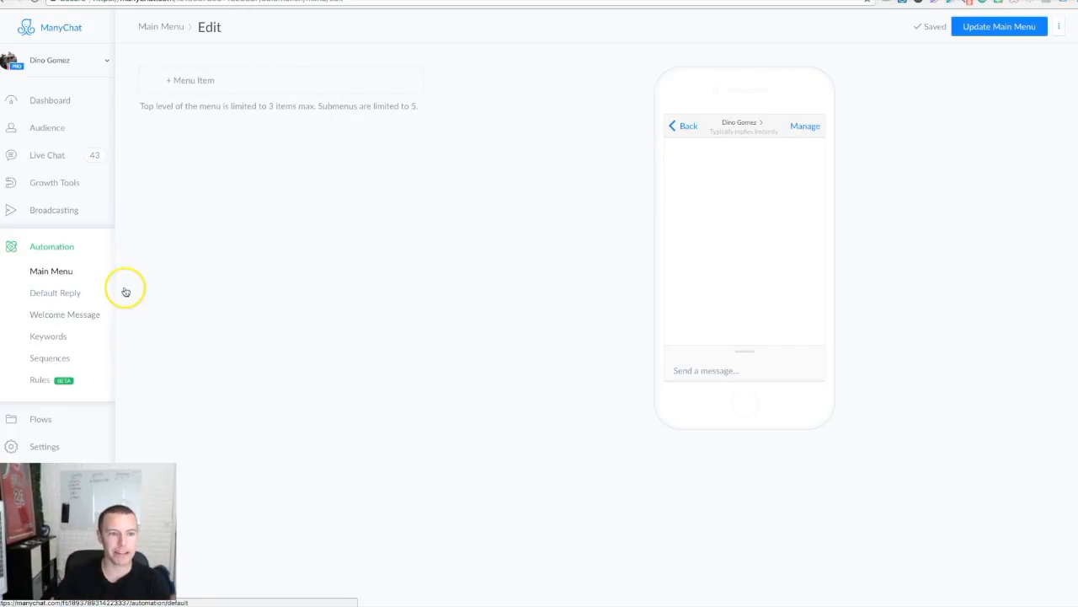
pyautogui.click(71, 64)
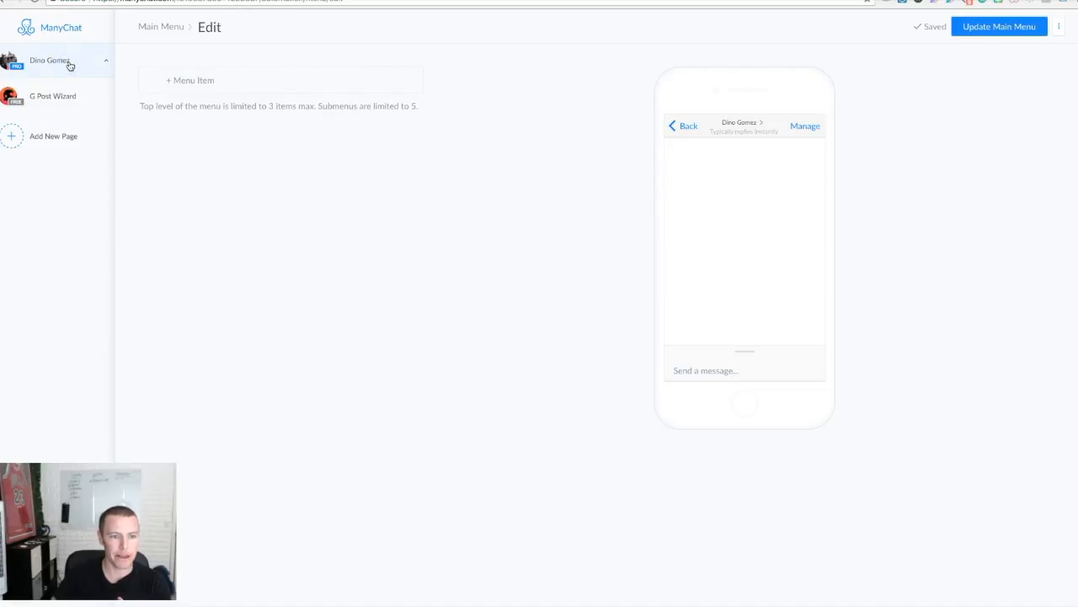
# Step: Switch to the G Post Wizard page and open its Welcome Message automation for editing
pyautogui.click(48, 95)
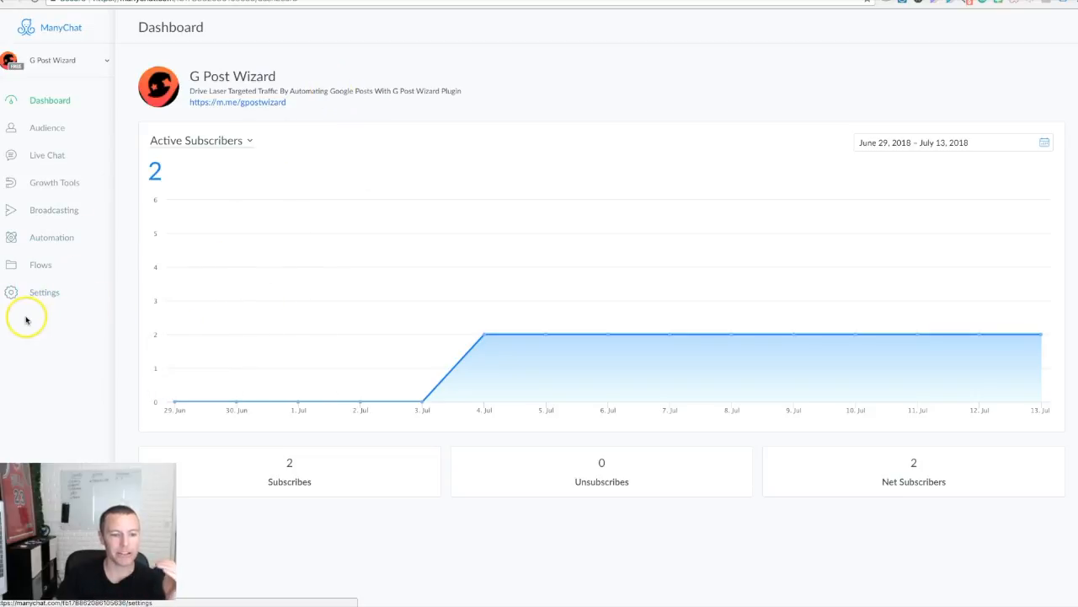
pyautogui.click(40, 239)
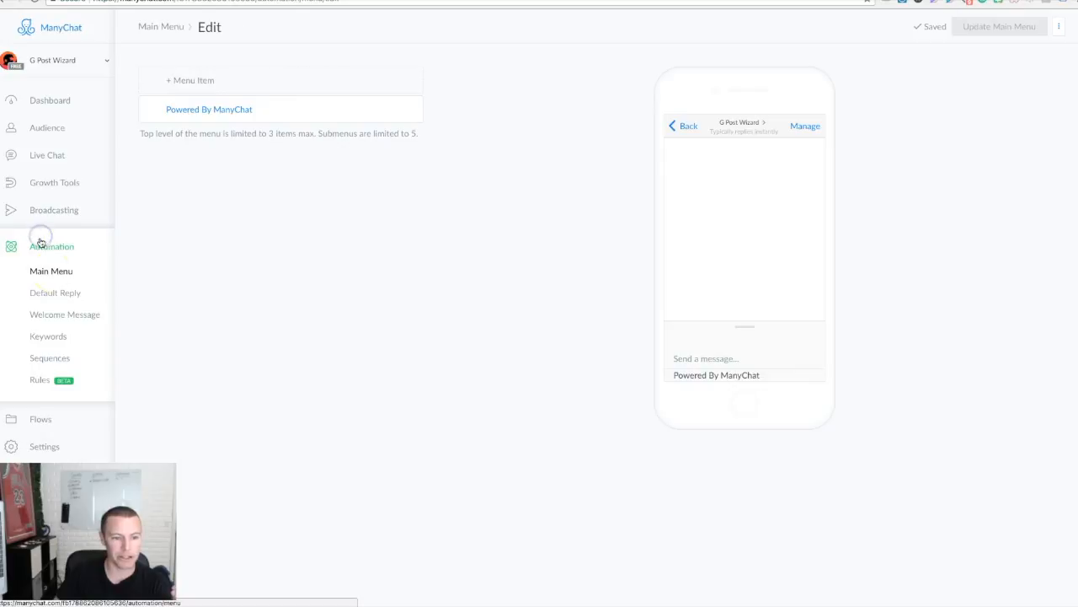
pyautogui.click(40, 316)
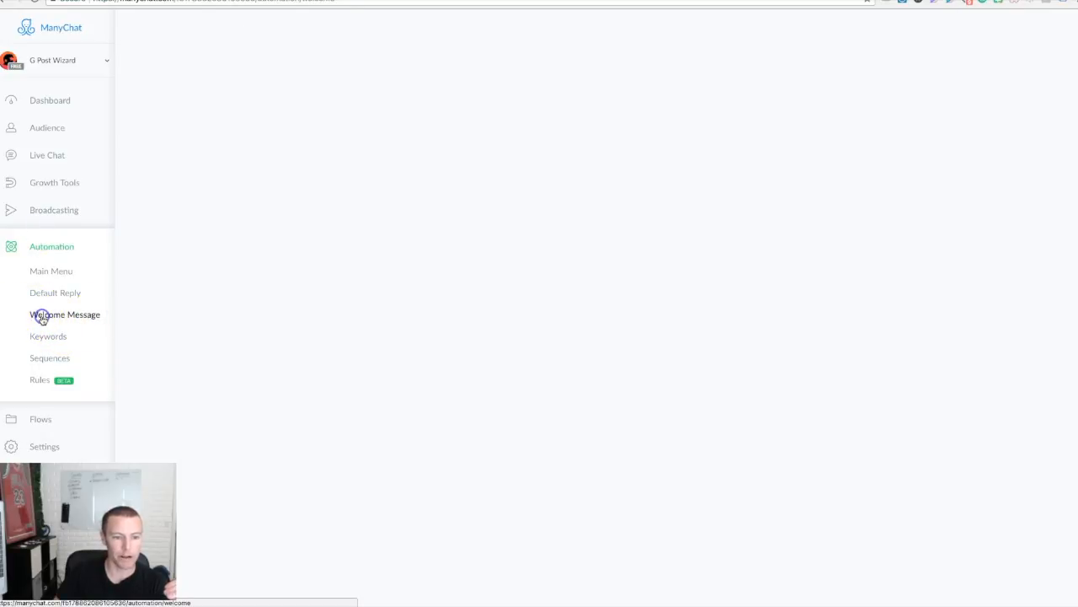
# Step: Write the welcome greeting "Hey [First Name], thanks for reaching out." using the First Name variable, followed by a blank line
pyautogui.click(393, 108)
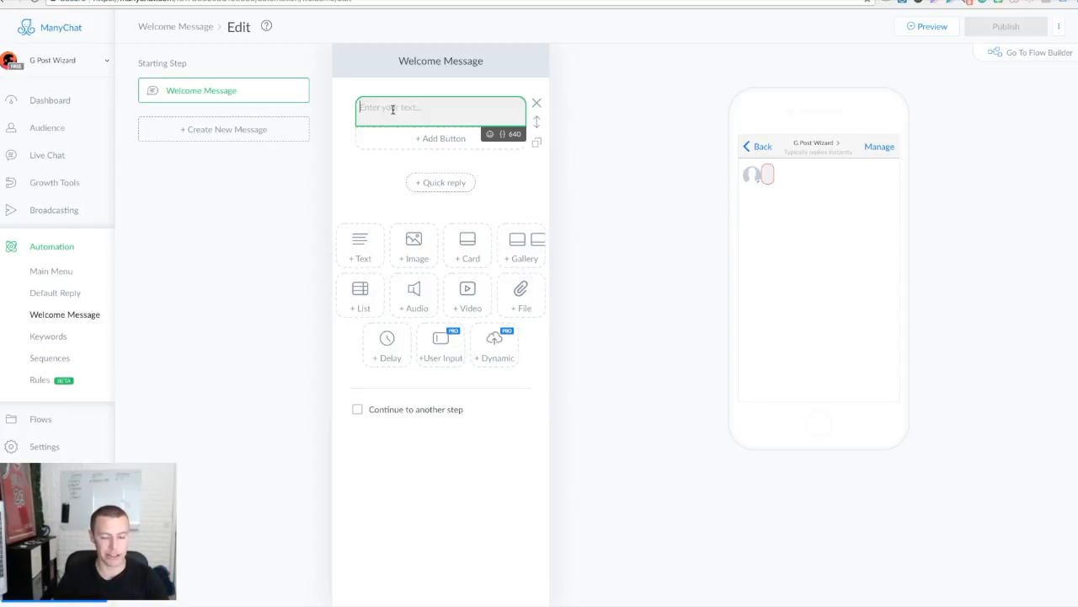
pyautogui.write('Hey')
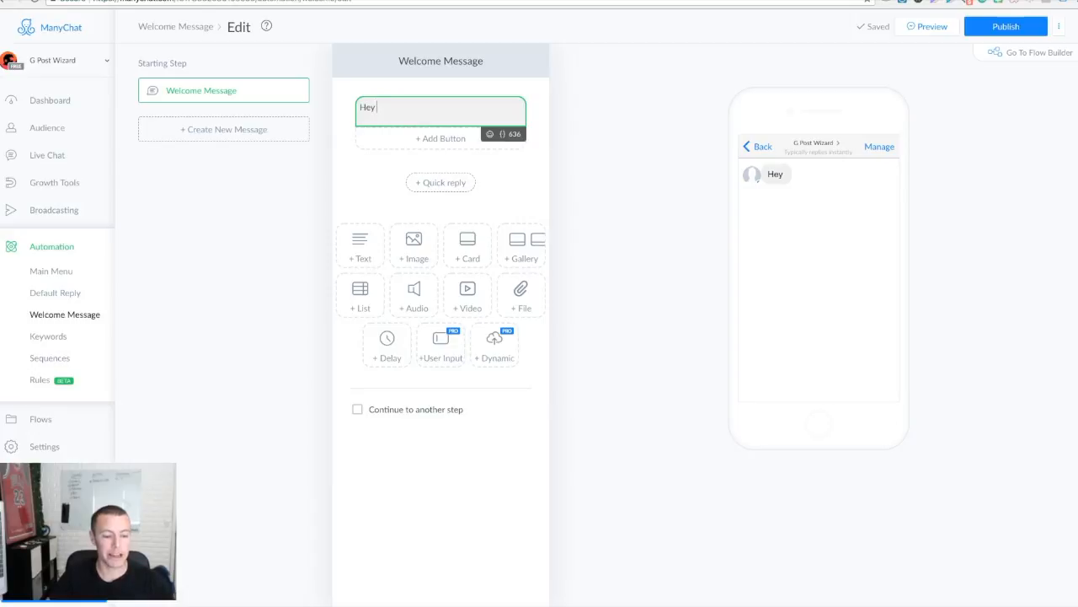
pyautogui.click(398, 111)
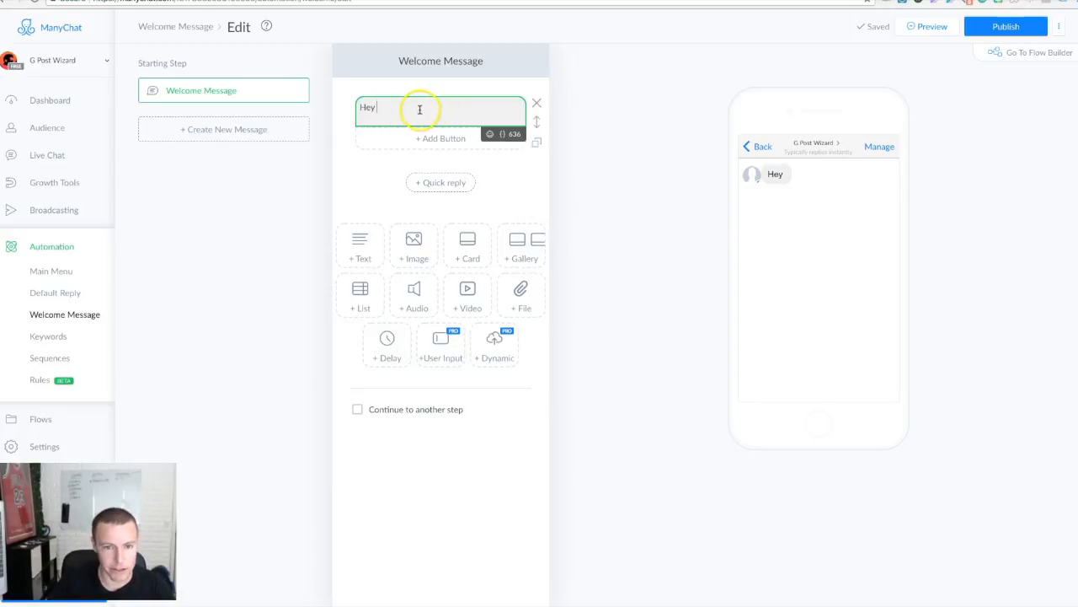
pyautogui.click(502, 134)
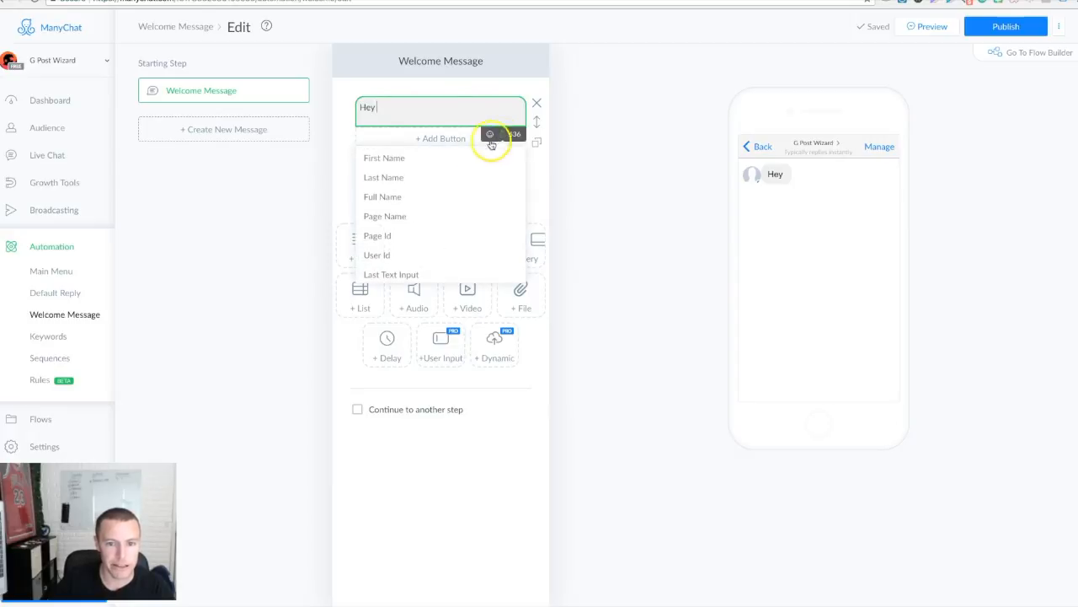
pyautogui.click(388, 160)
pyautogui.click(435, 109)
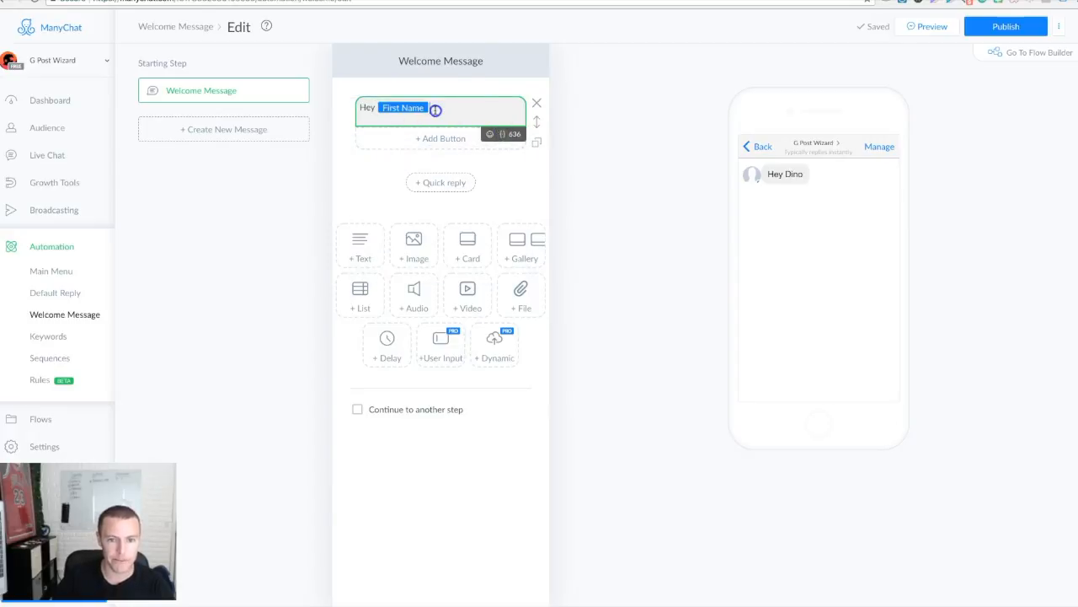
pyautogui.write(',')
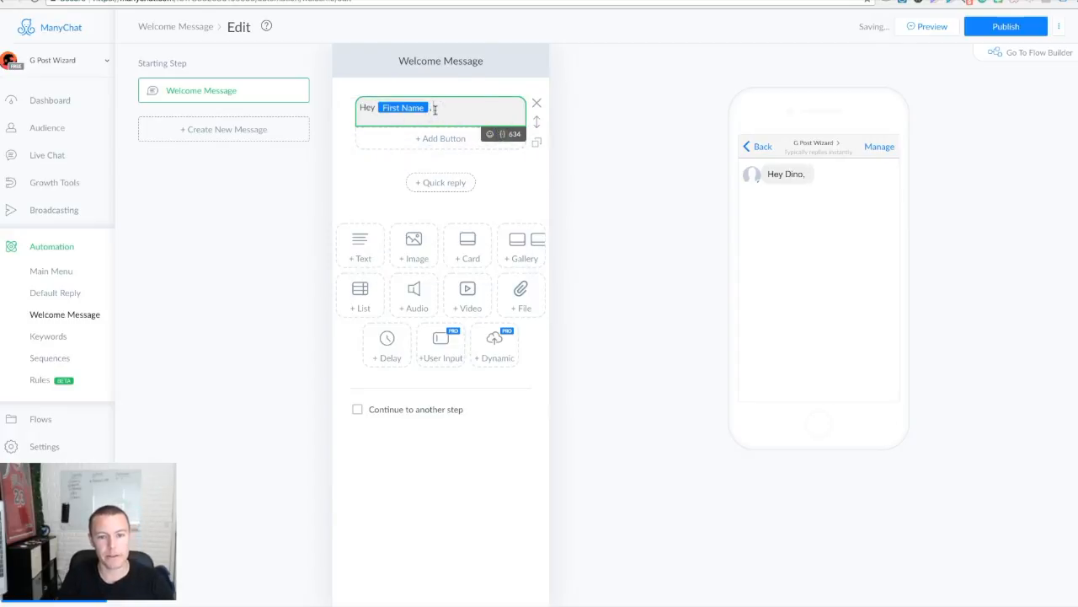
pyautogui.write(' thanks for')
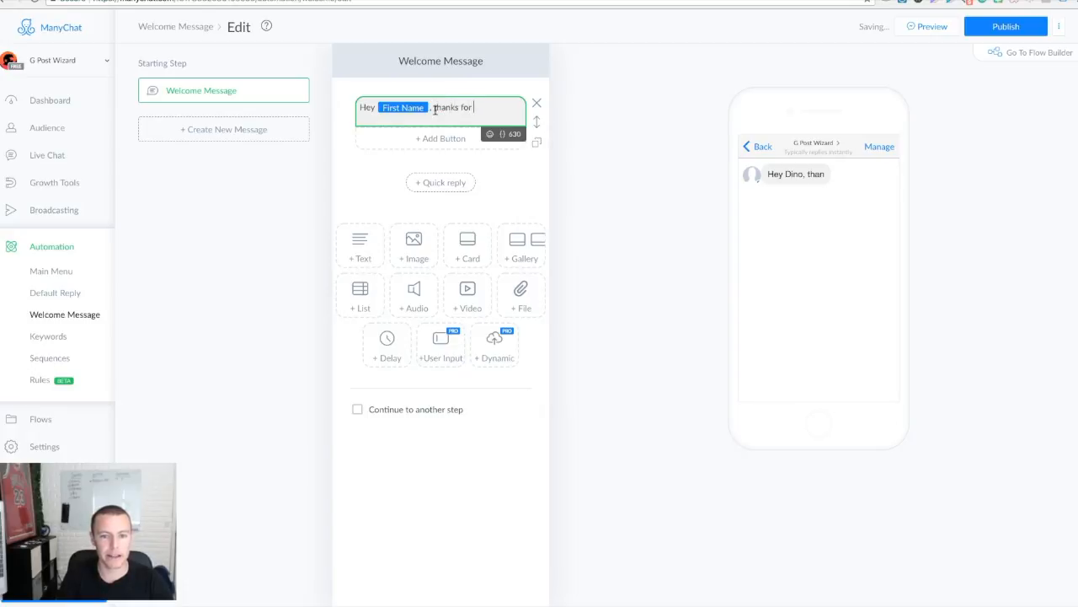
pyautogui.write(' reaching out.')
pyautogui.press('Return')
pyautogui.press('Return')
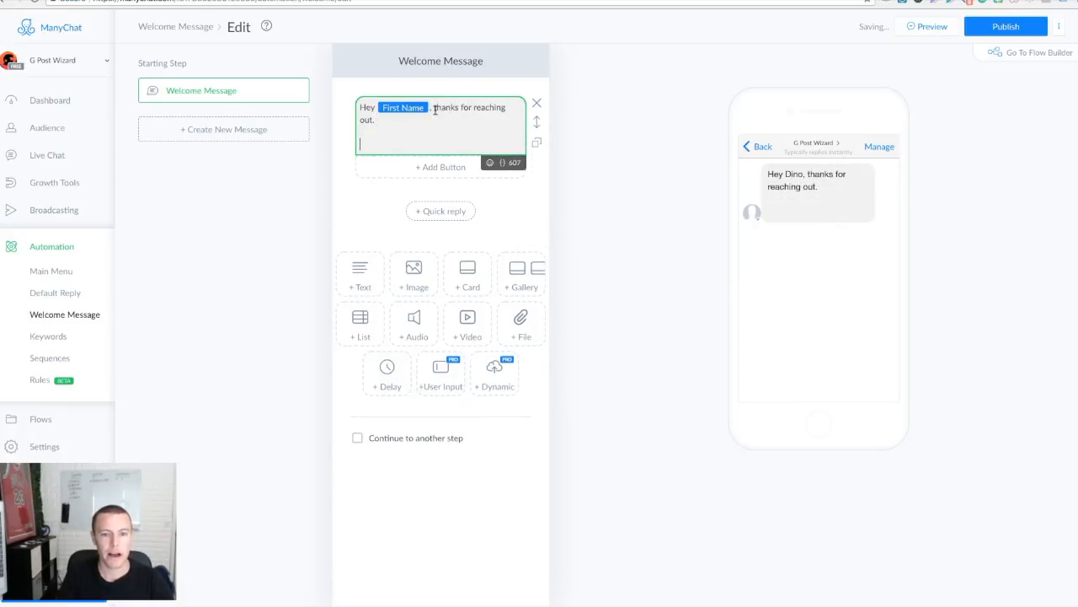
# Step: Add the question "How can we help you out?" below the greeting, with "We are away from chat momentarily." as a separate paragraph above it
pyautogui.write('How can we h')
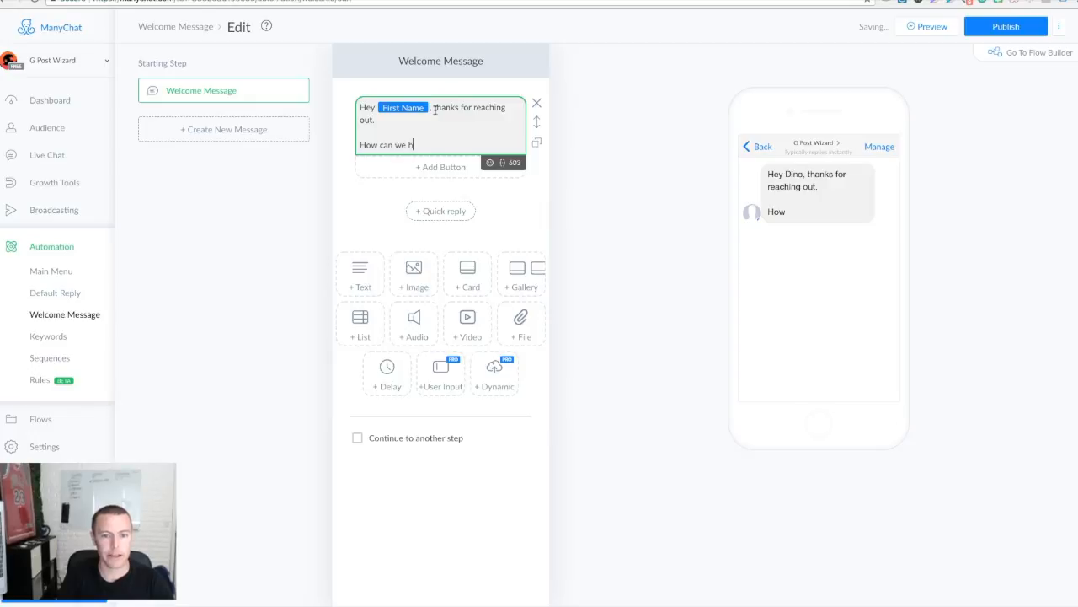
pyautogui.write('elp you')
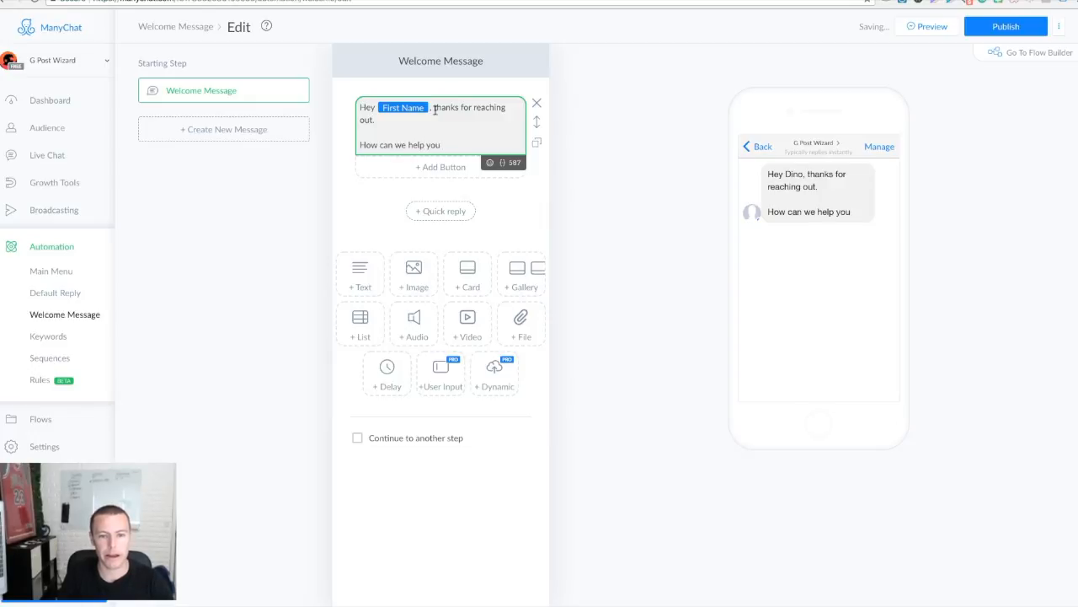
pyautogui.click(393, 123)
pyautogui.press('Return')
pyautogui.press('Return')
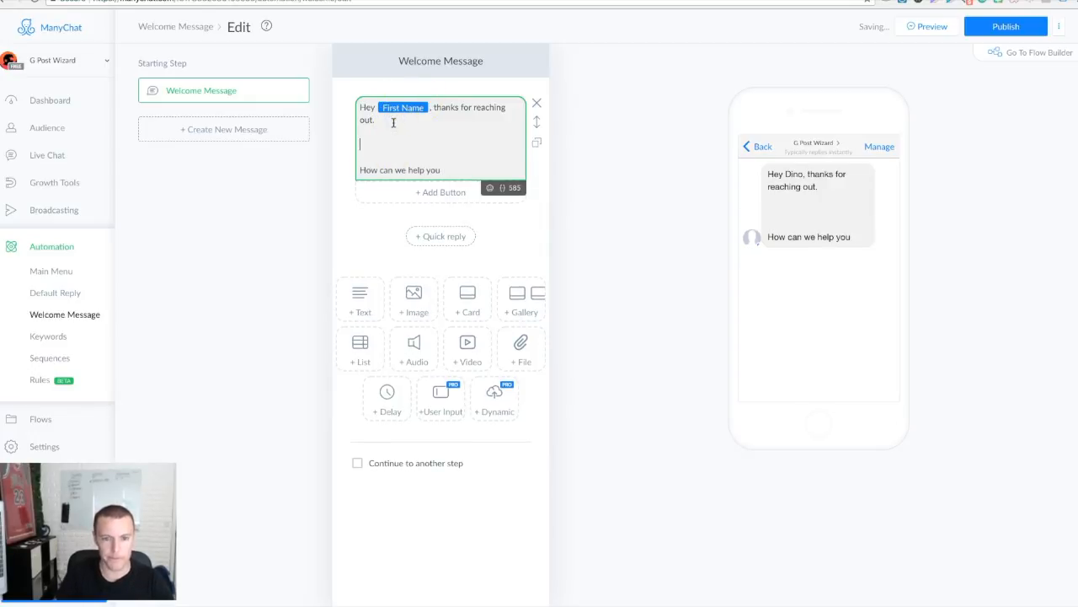
pyautogui.write('We are away from chat')
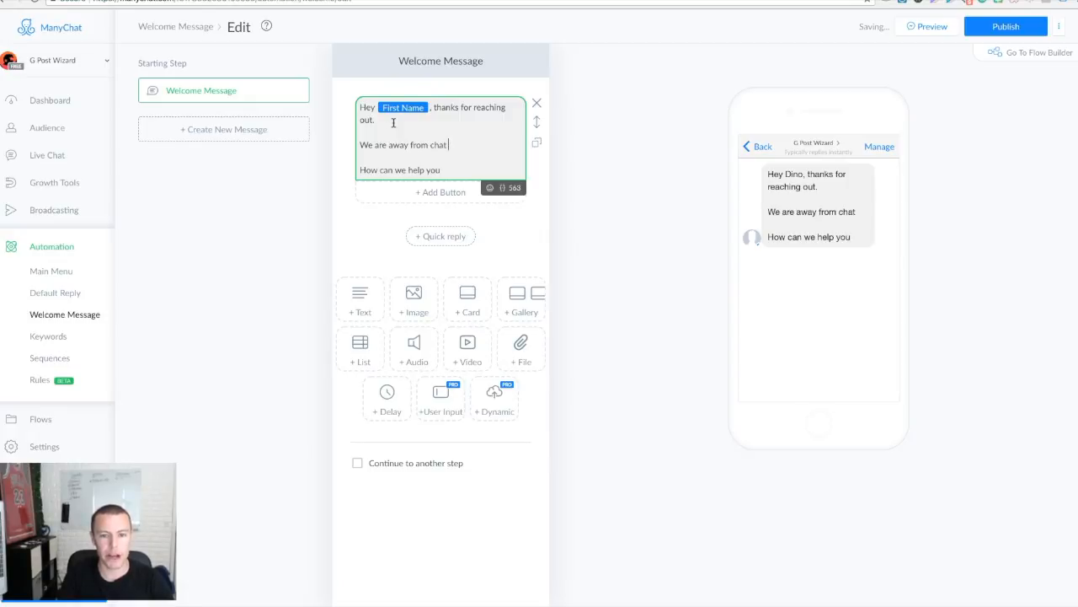
pyautogui.write(' momentarily.')
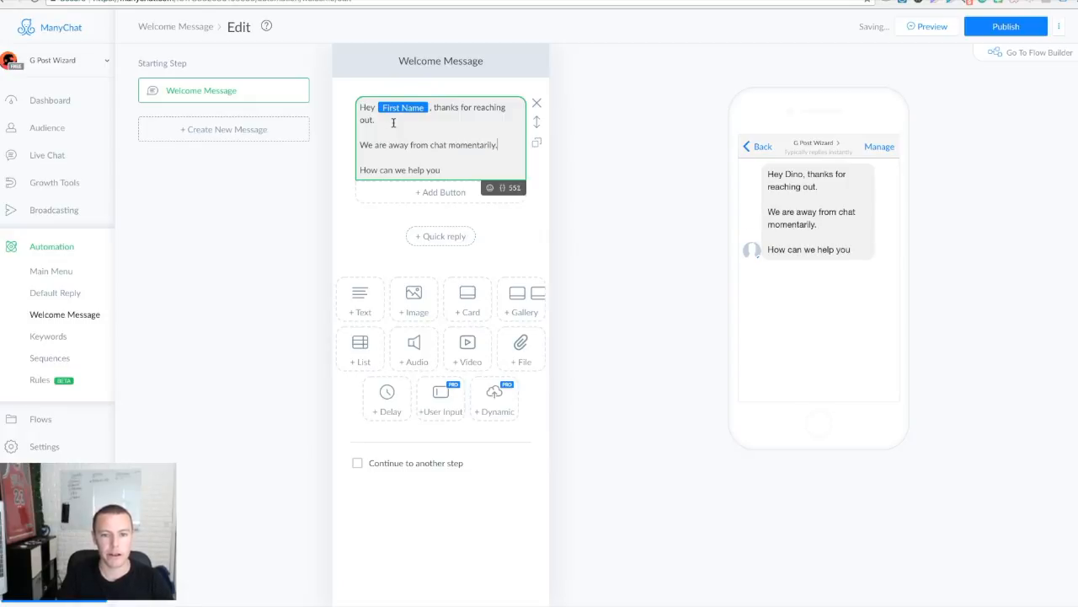
pyautogui.click(448, 169)
pyautogui.write('out?')
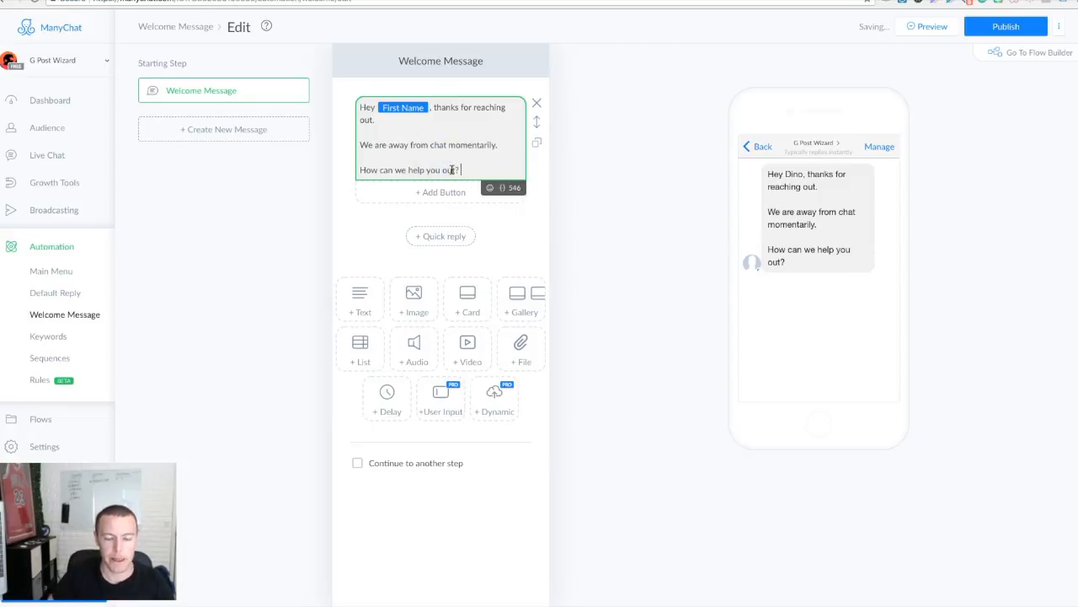
# Step: Join the away-from-chat sentence to the end of the greeting paragraph
pyautogui.click(361, 145)
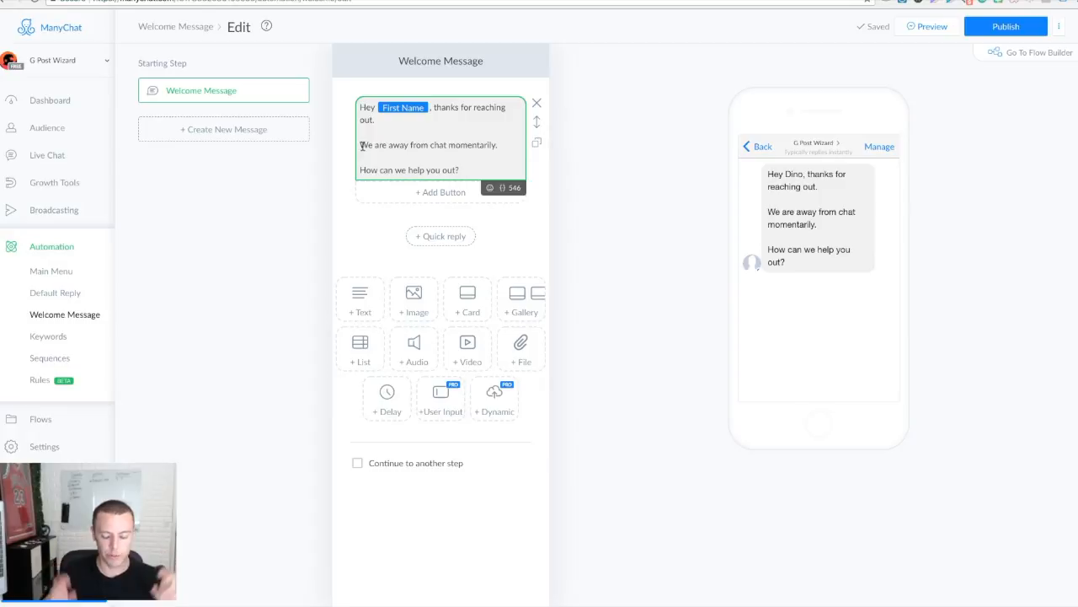
pyautogui.press('BackSpace')
pyautogui.press('BackSpace')
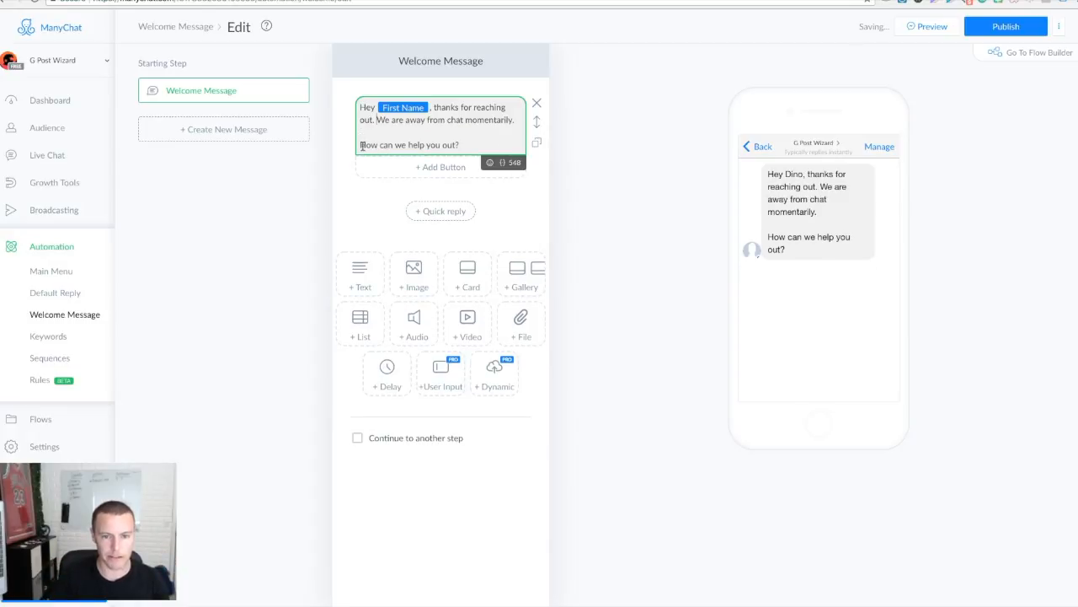
pyautogui.click(434, 104)
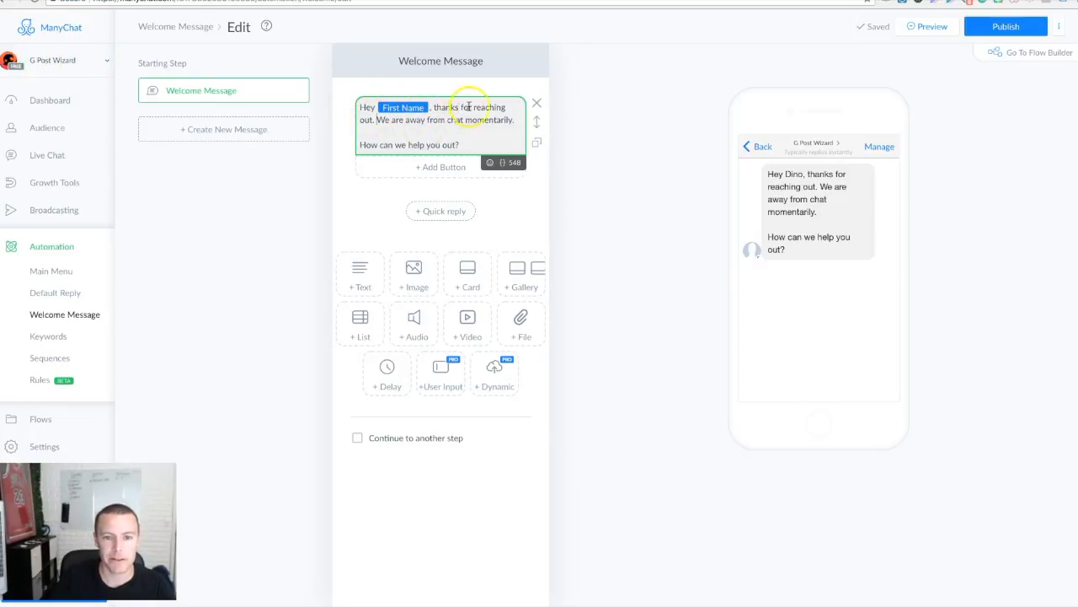
pyautogui.click(408, 132)
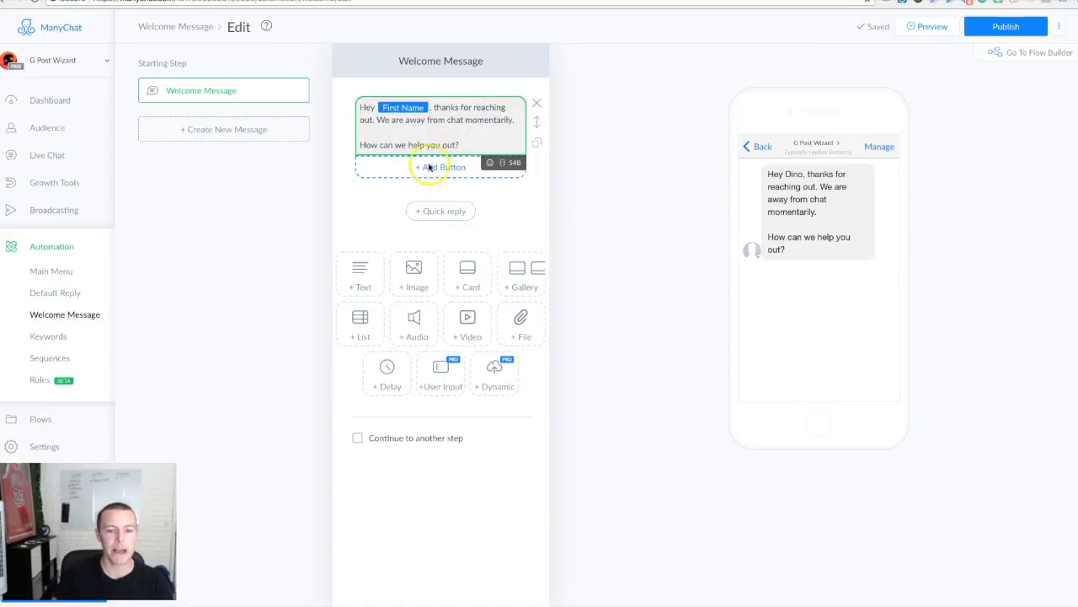
pyautogui.click(488, 188)
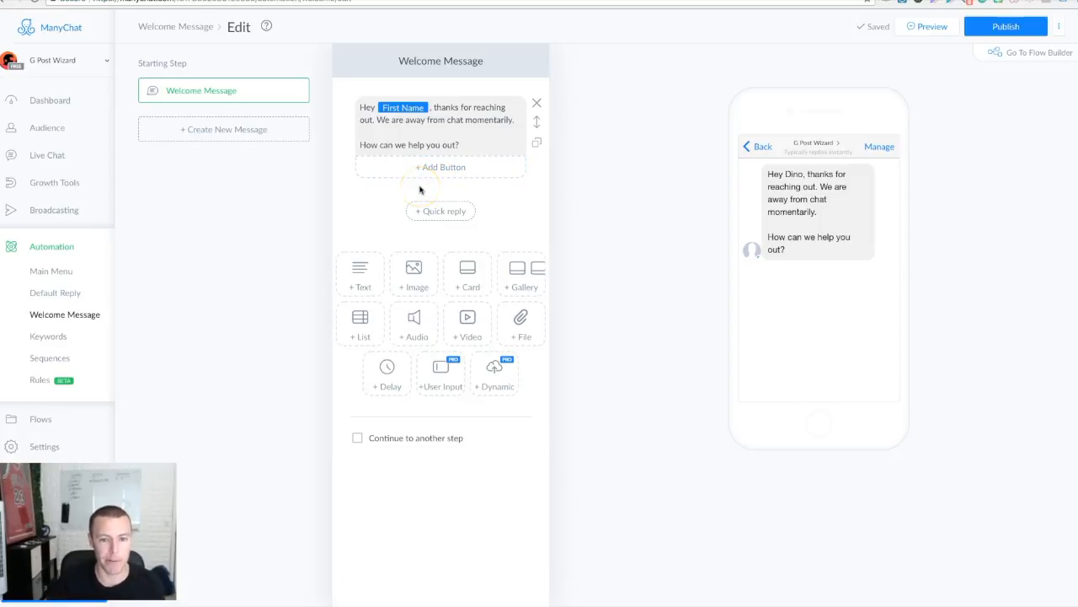
pyautogui.click(410, 142)
pyautogui.moveTo(461, 145); pyautogui.dragTo(362, 145)
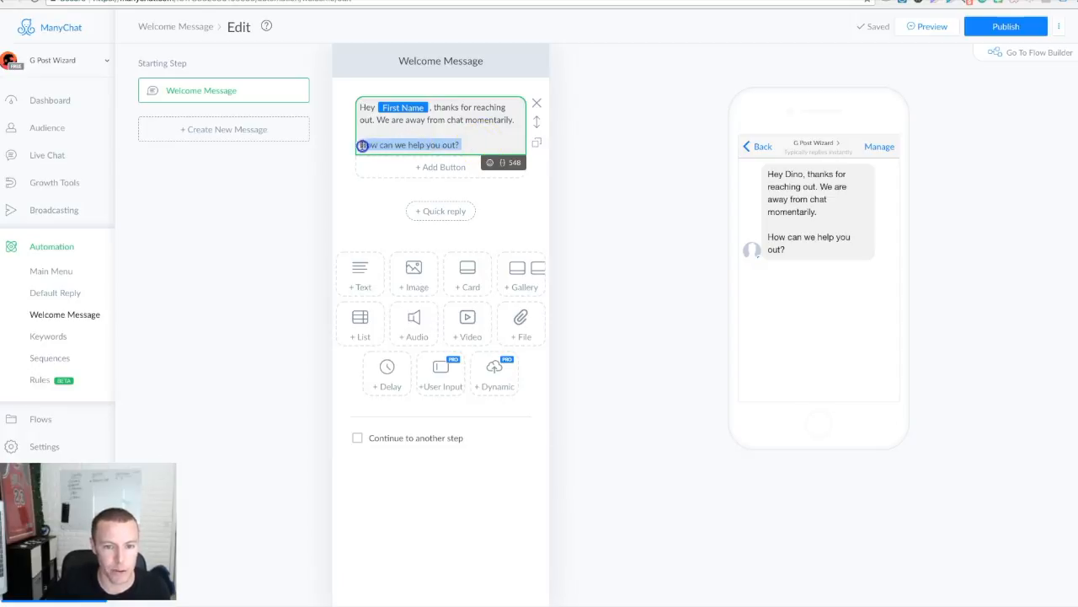
pyautogui.click(373, 200)
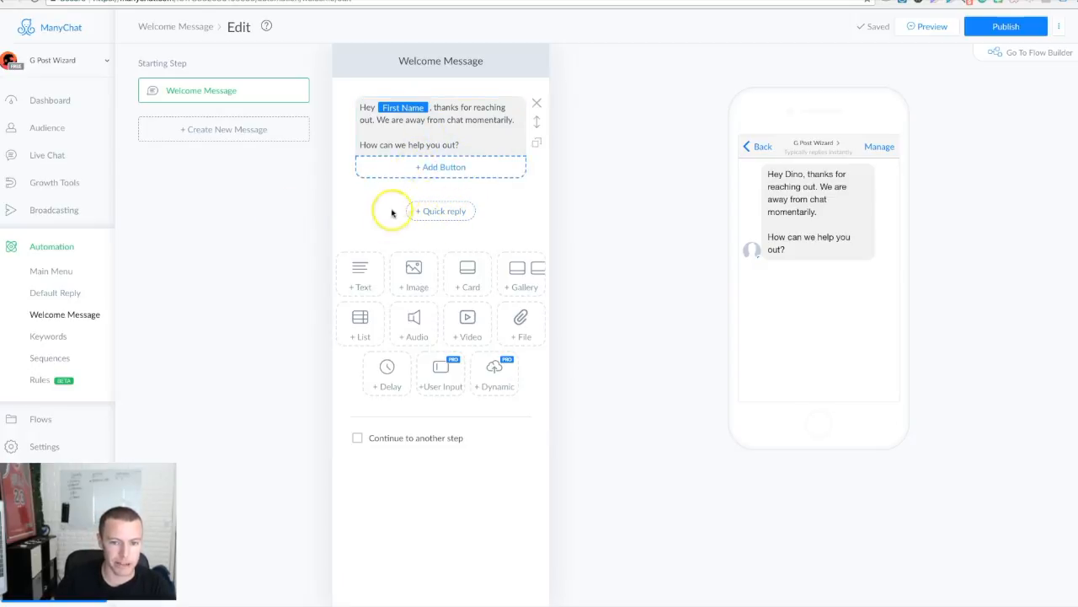
# Step: Add a quick reply labelled "Pricing" to the welcome message and set its action to Send message
pyautogui.click(437, 213)
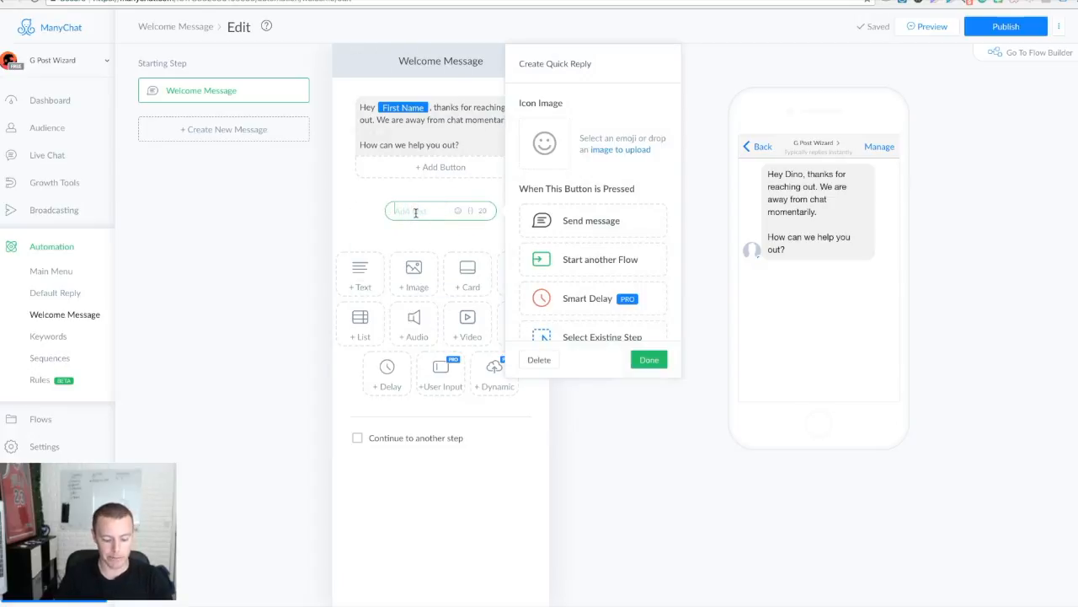
pyautogui.write('Pricing')
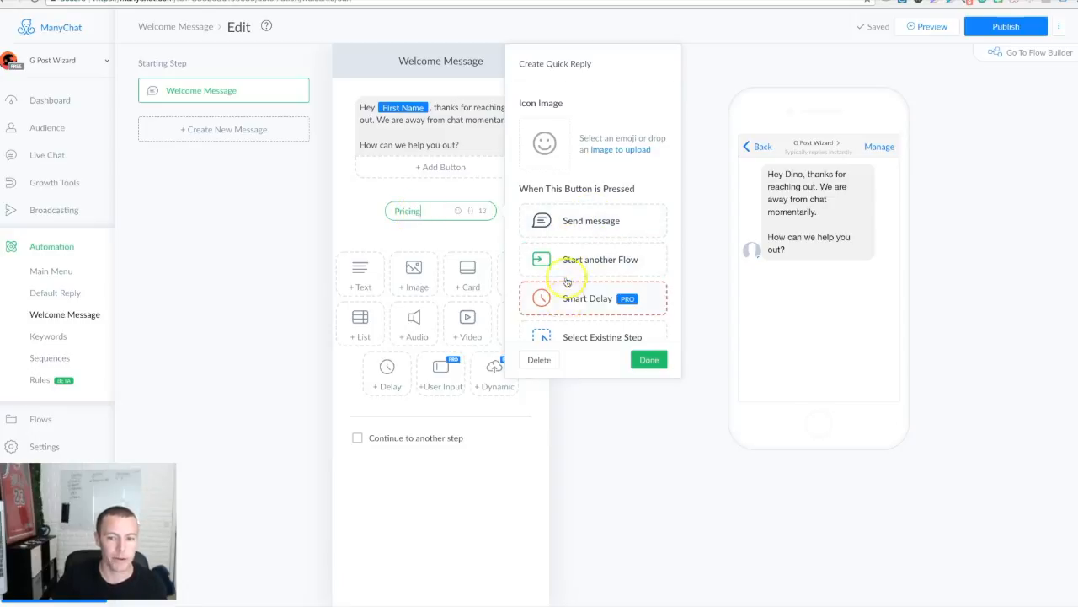
pyautogui.scroll(-1, 558, 273)
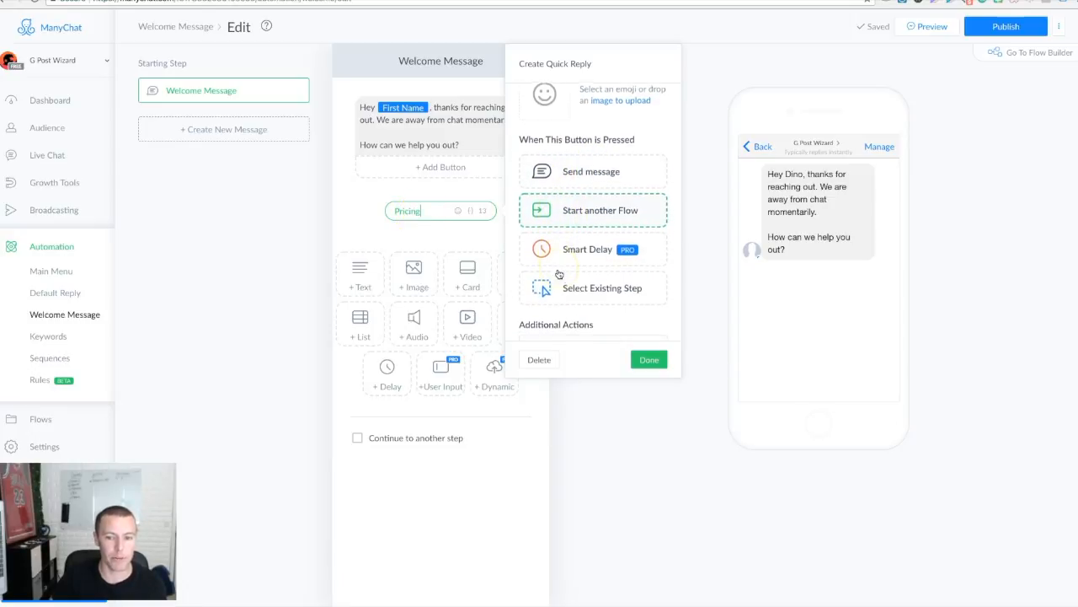
pyautogui.scroll(1, 559, 274)
pyautogui.click(565, 263)
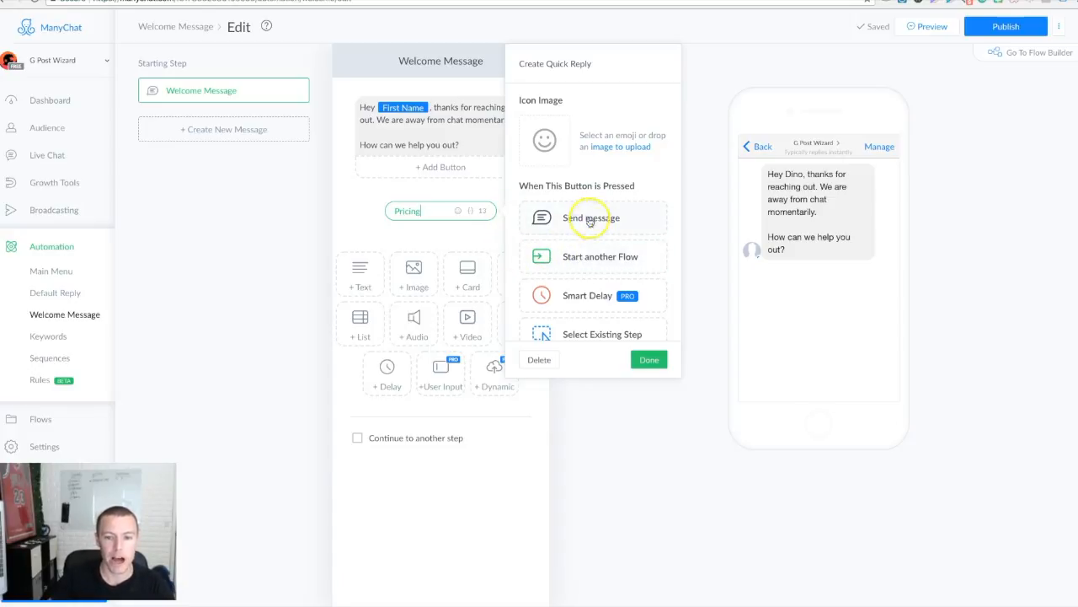
pyautogui.click(560, 220)
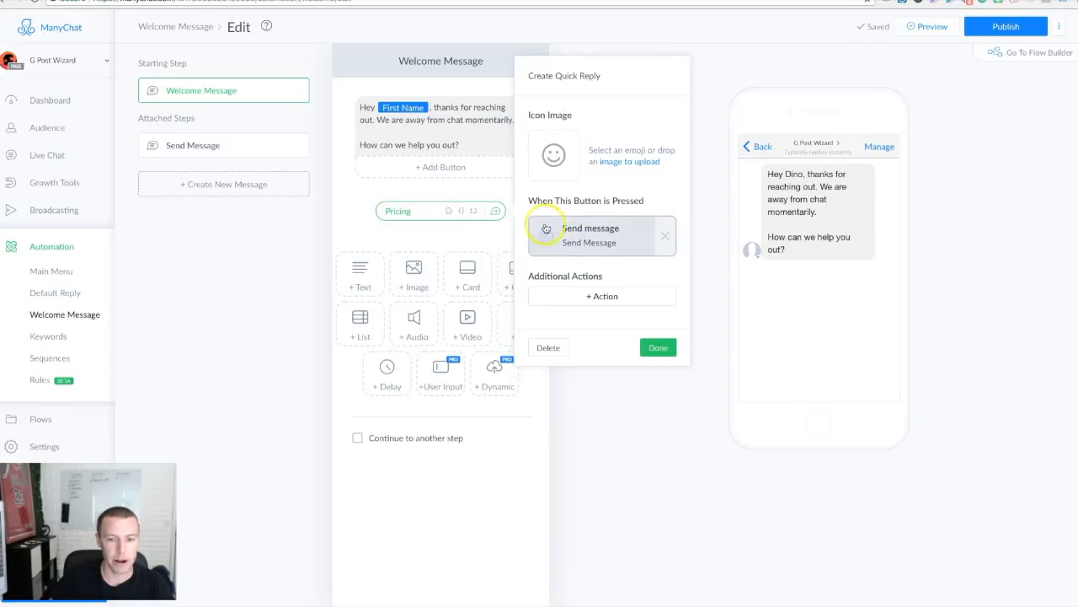
# Step: Write the Pricing reply's follow-up message: "Excellent. We can help you out with a quote. What services are you interested in?"
pyautogui.click(546, 228)
pyautogui.click(384, 107)
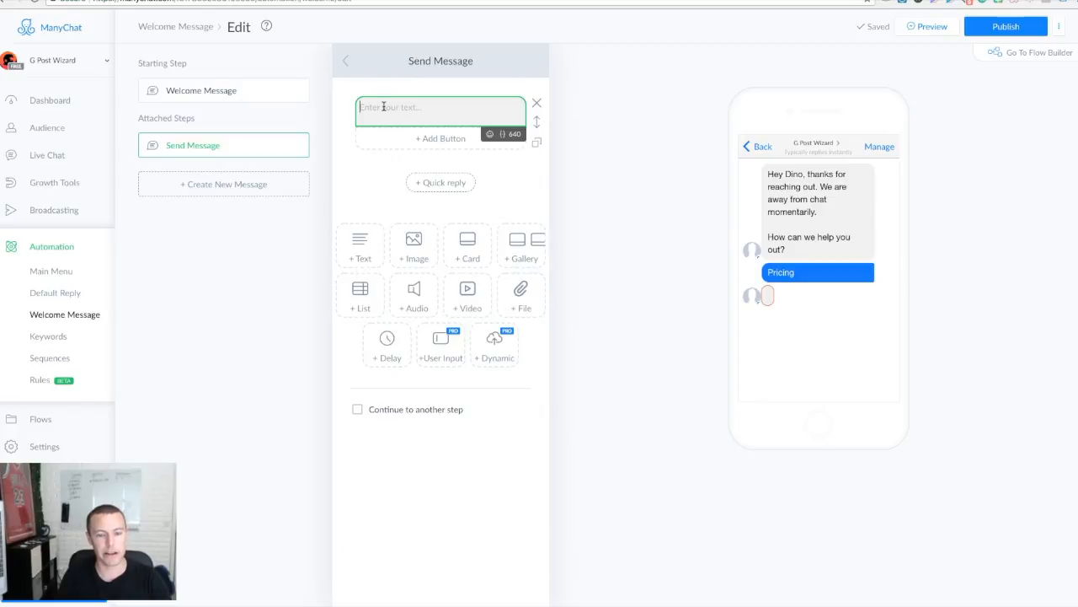
pyautogui.write('Excellent. We')
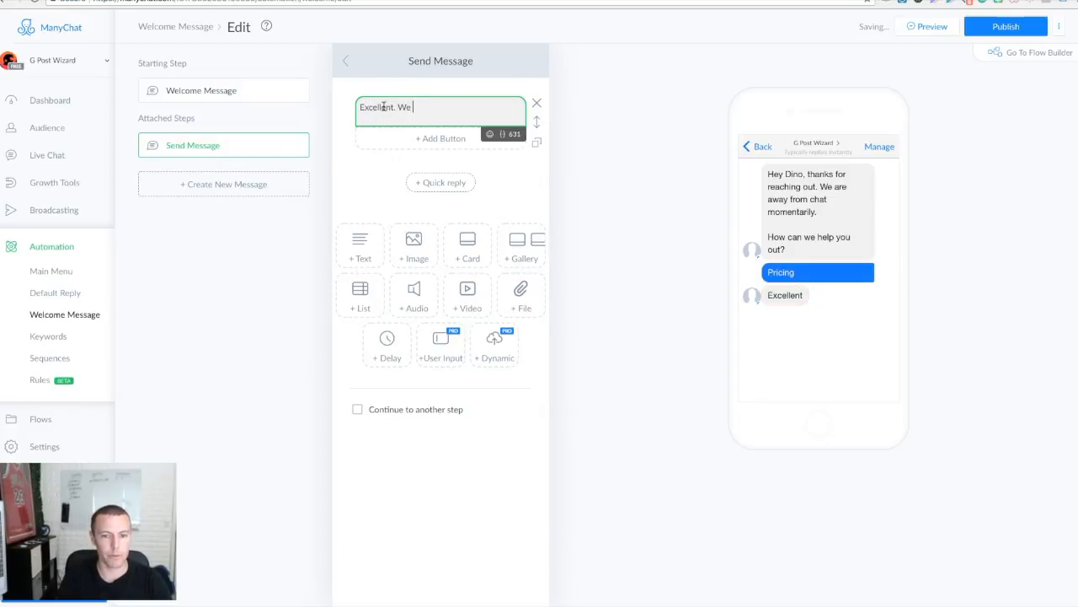
pyautogui.write(' can help you ou')
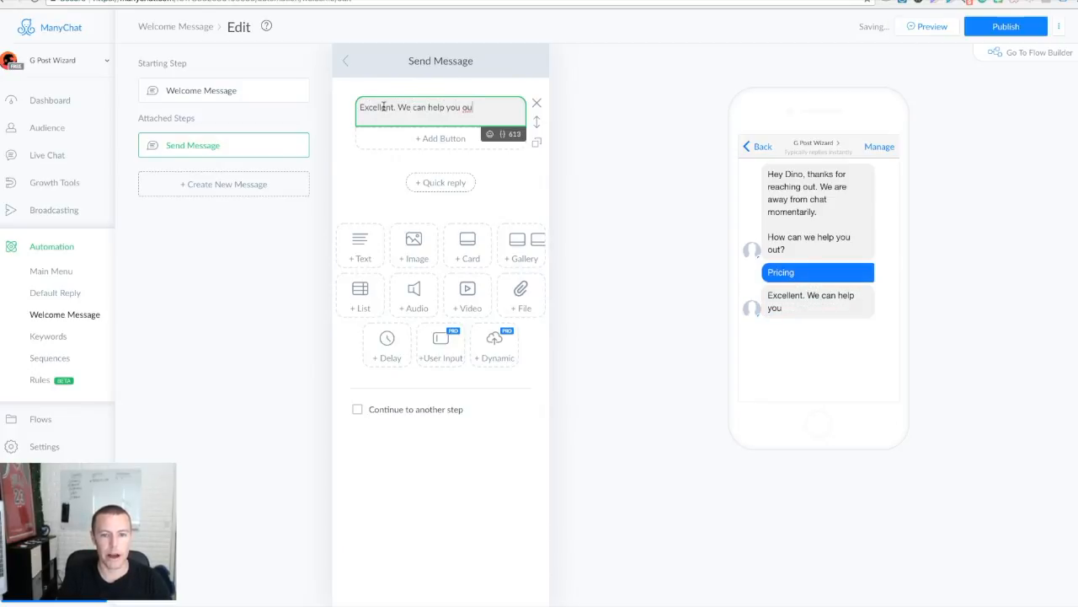
pyautogui.write('t iwth ')
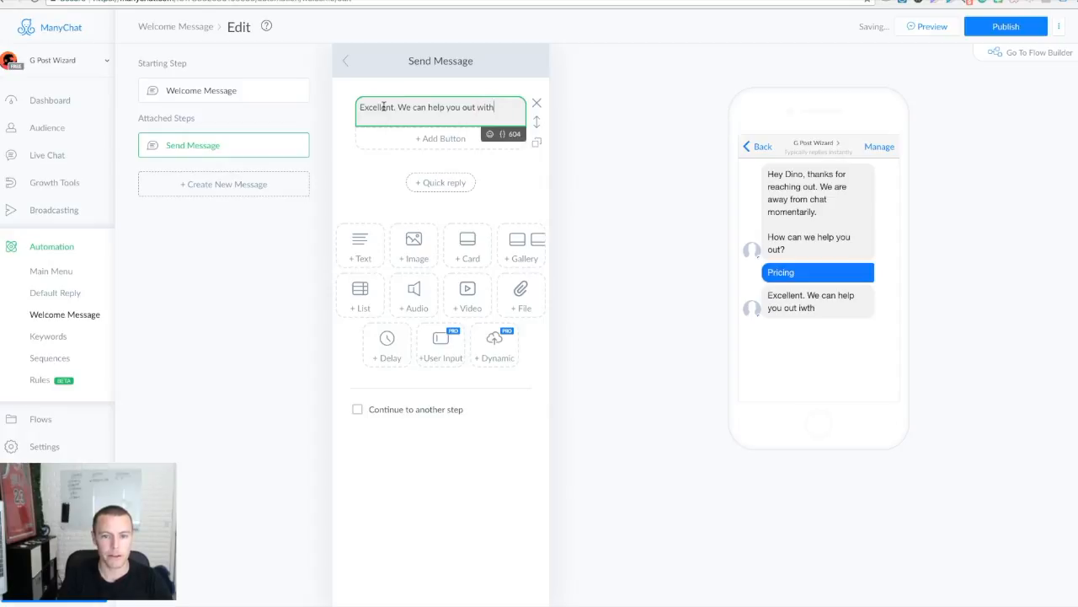
pyautogui.write('uote.')
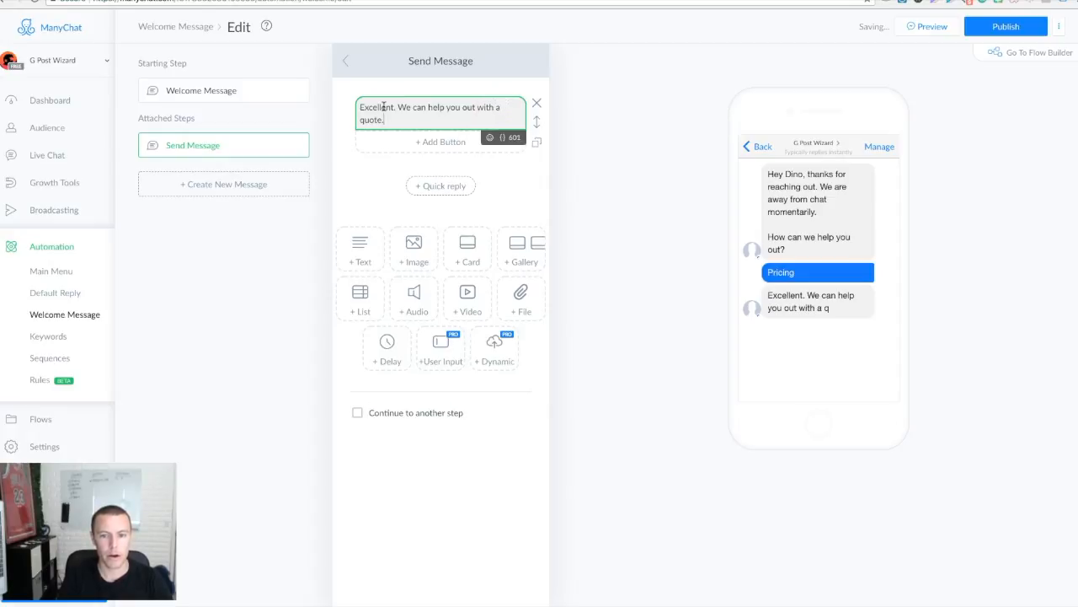
pyautogui.write(' What services are ')
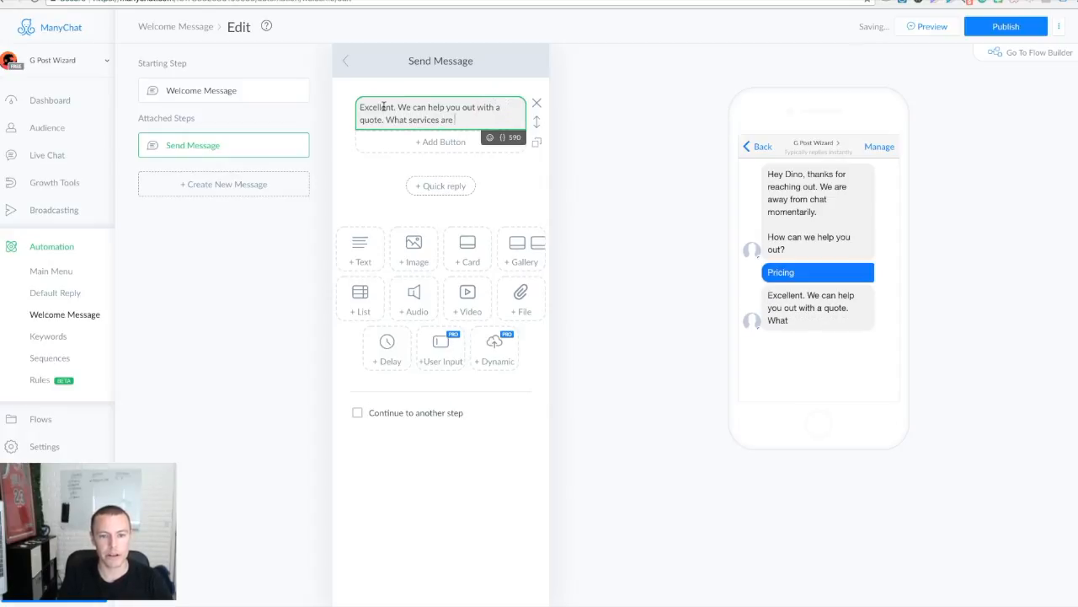
pyautogui.write('you intersted in?')
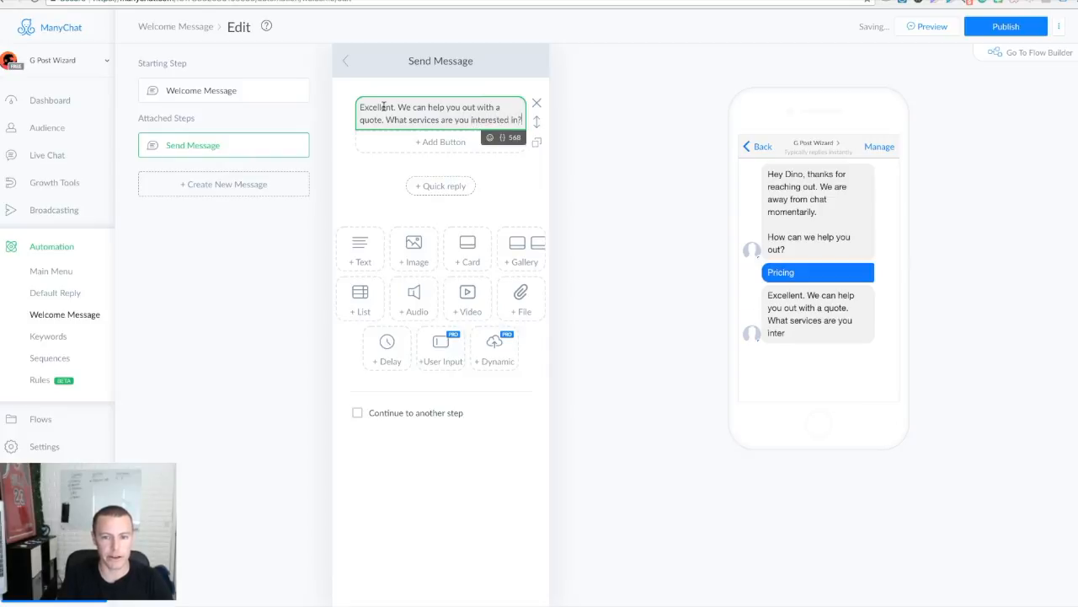
# Step: Add a quick reply labelled "Facebook Ads" to the pricing follow-up message and set its action to Send message
pyautogui.click(433, 185)
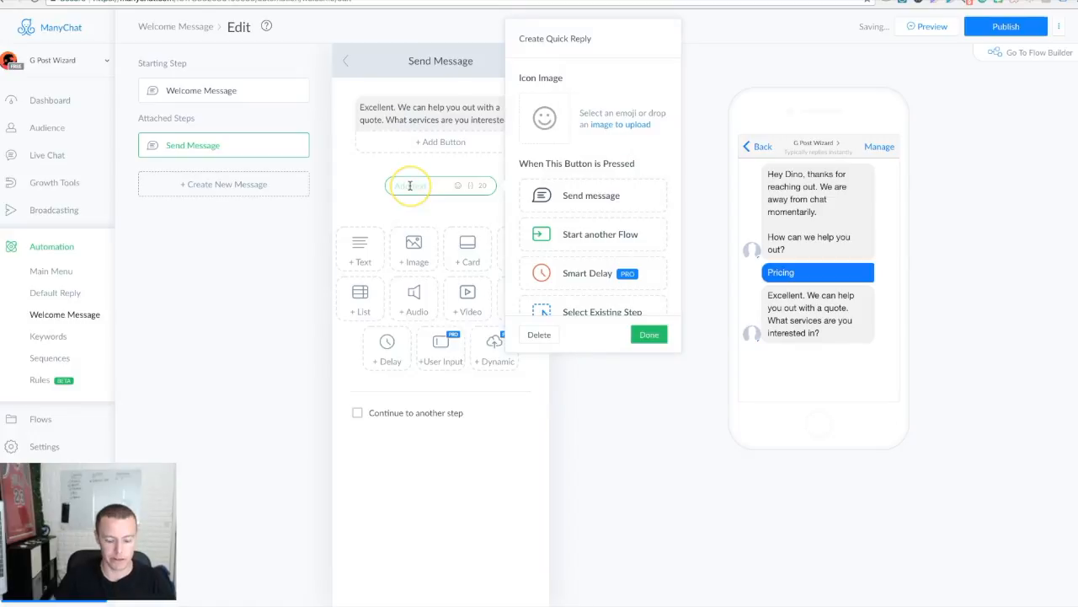
pyautogui.write('F')
pyautogui.press('BackSpace')
pyautogui.press('BackSpace')
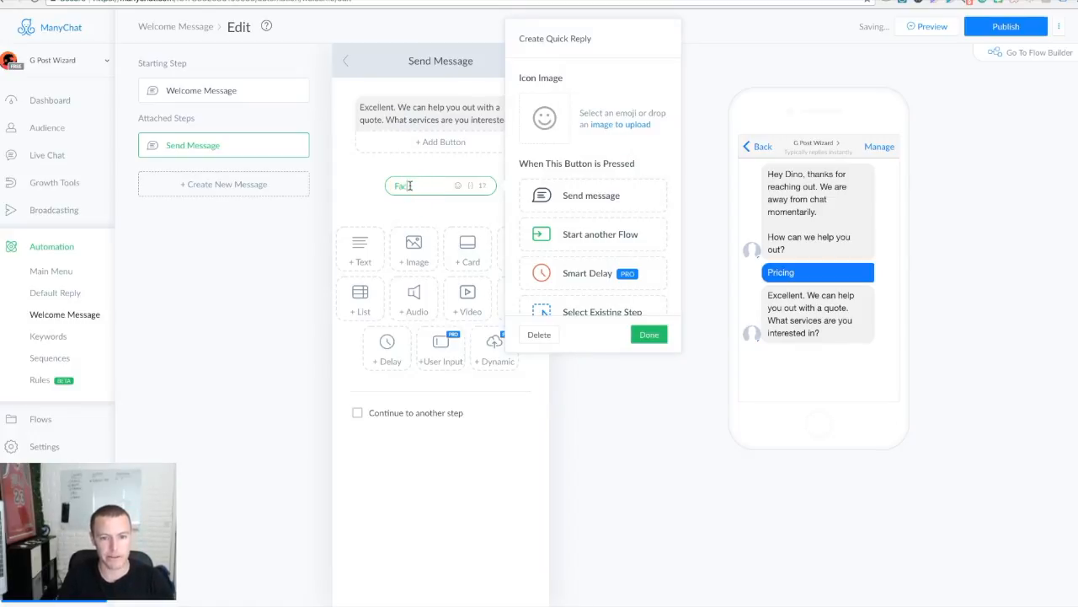
pyautogui.write('ebook Ads')
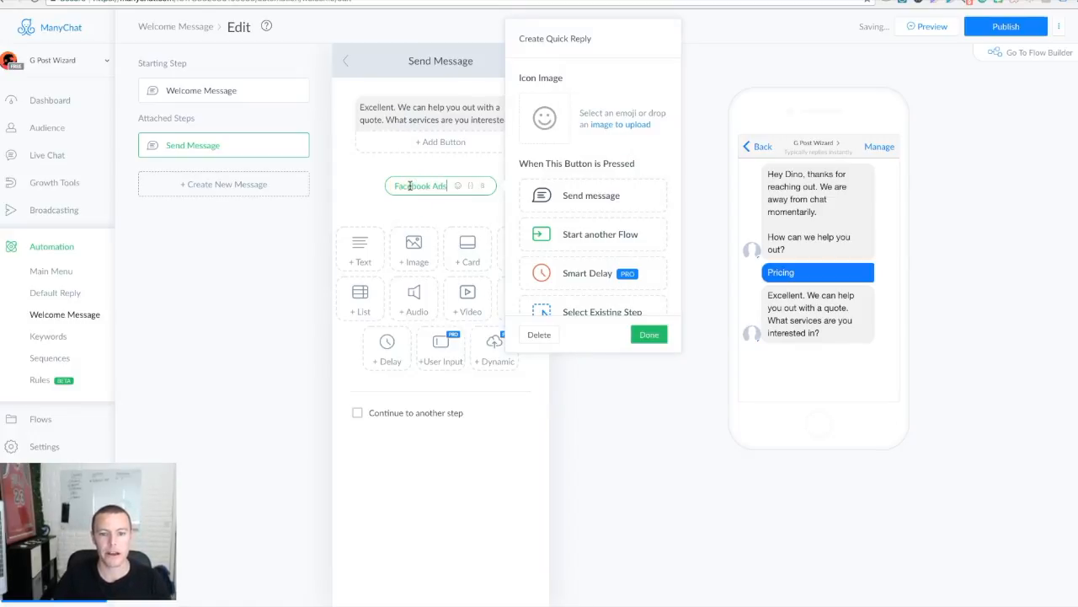
pyautogui.click(566, 198)
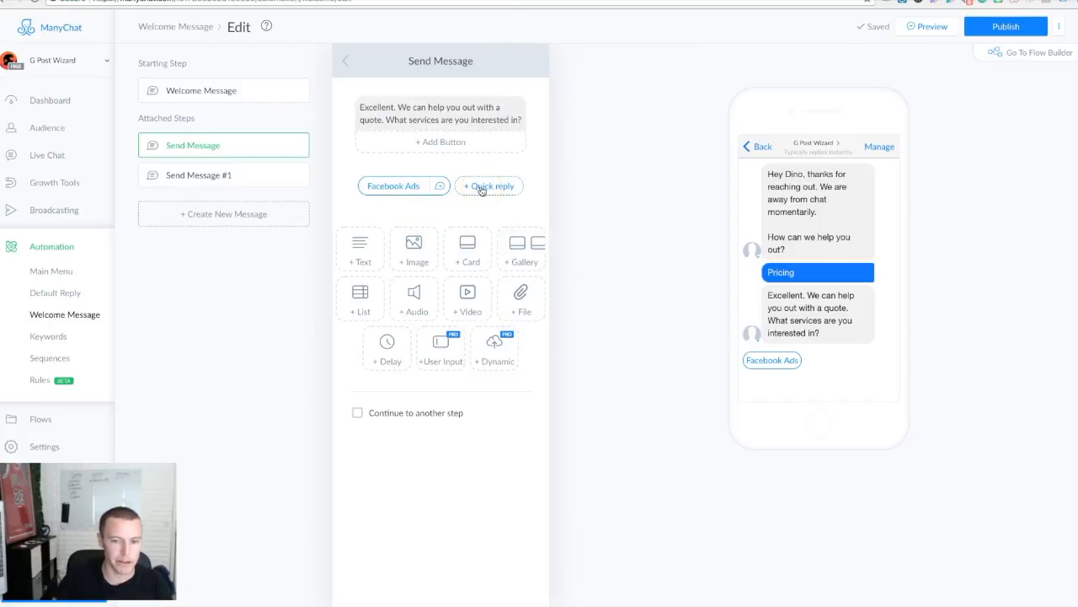
# Step: Add a second quick reply labelled "SEO" to the pricing follow-up message, with Send message as its action
pyautogui.click(482, 188)
pyautogui.write('SEO')
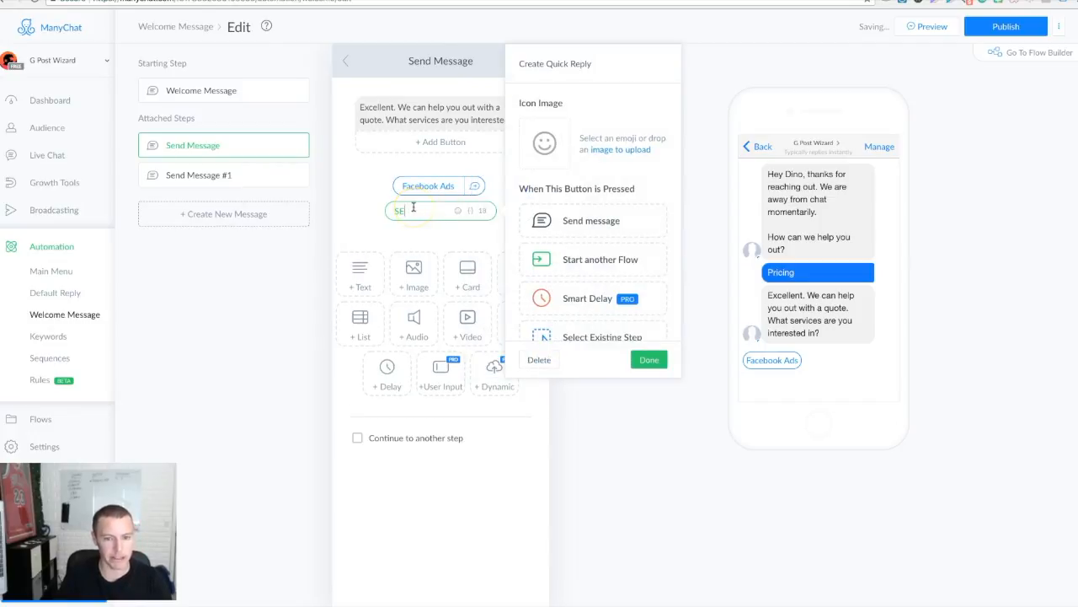
pyautogui.click(557, 236)
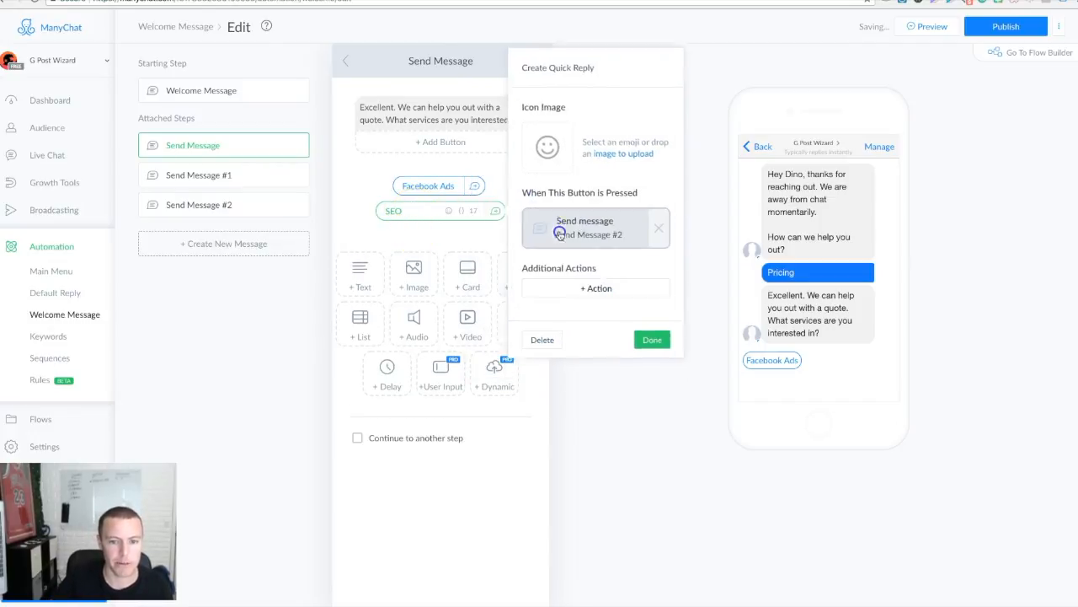
pyautogui.click(441, 233)
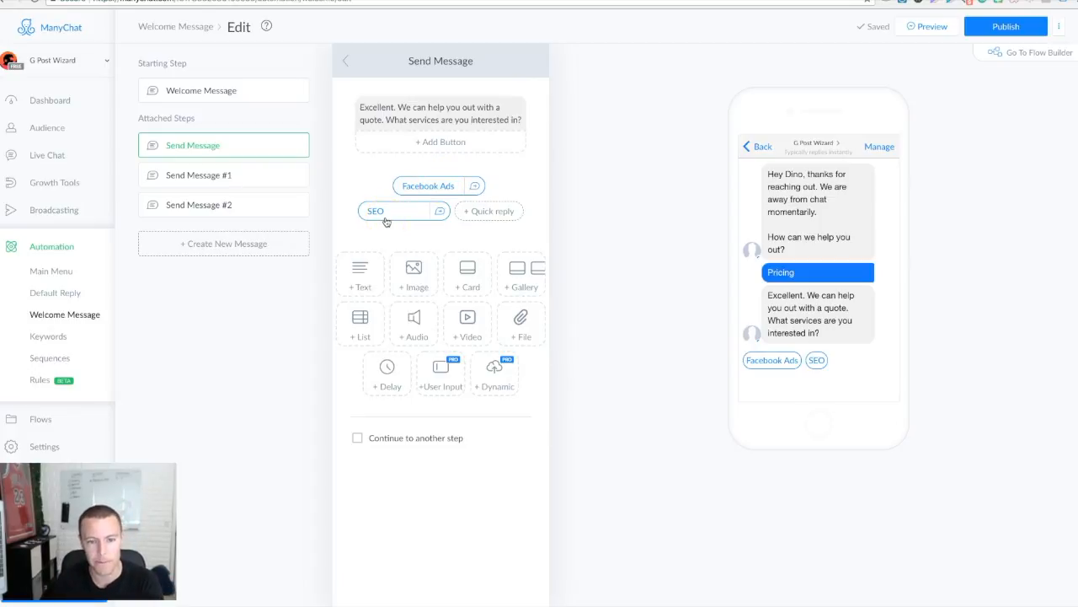
# Step: Open the message attached to the Facebook Ads quick reply and rename that step "FB Ads"
pyautogui.click(428, 185)
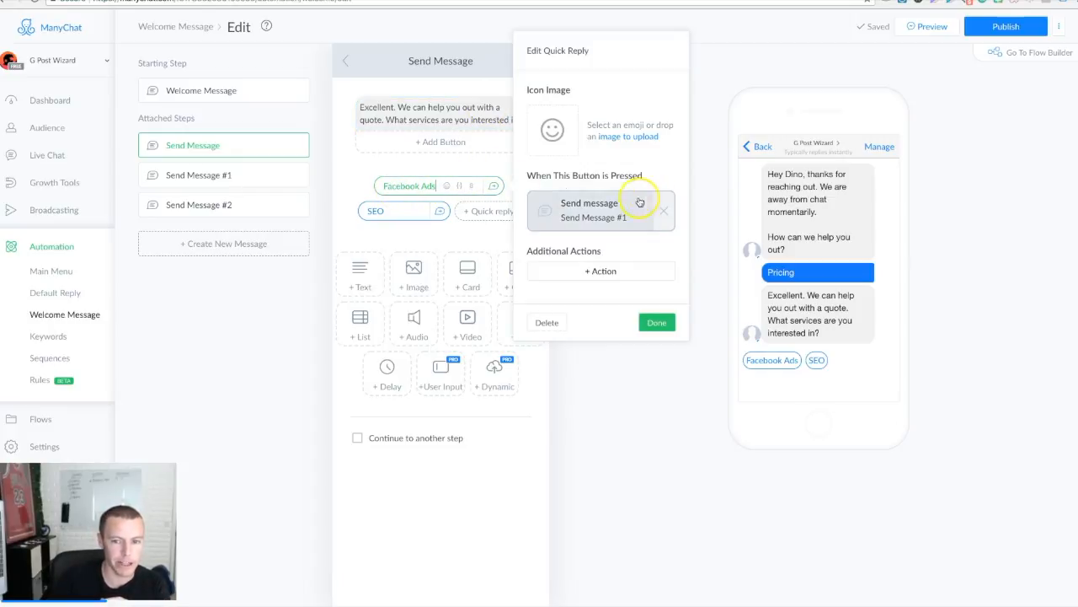
pyautogui.click(596, 209)
pyautogui.click(401, 102)
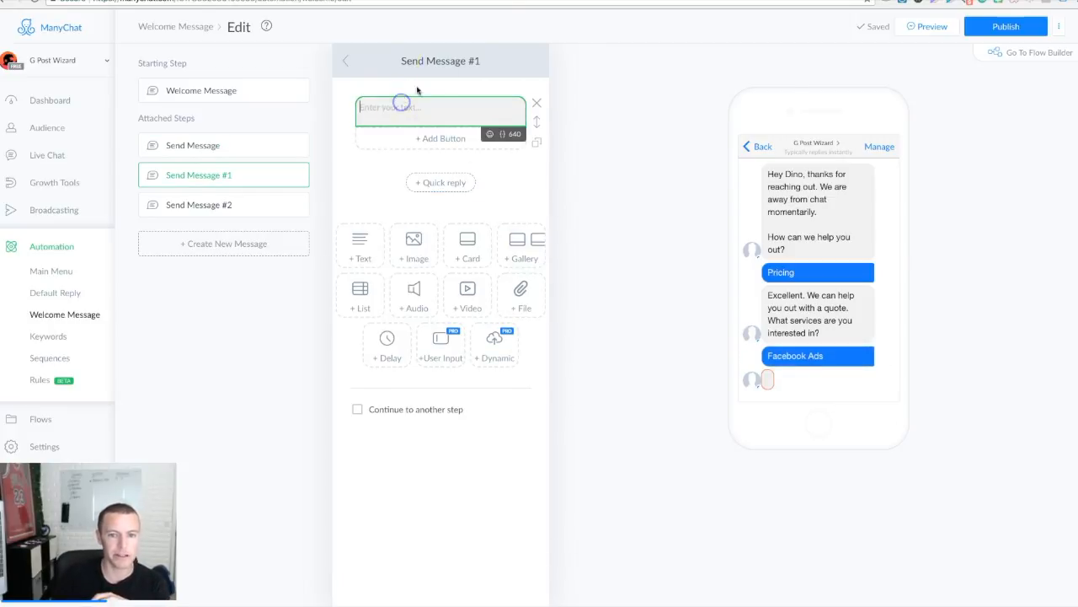
pyautogui.click(438, 59)
pyautogui.press('BackSpace')
pyautogui.write('FB')
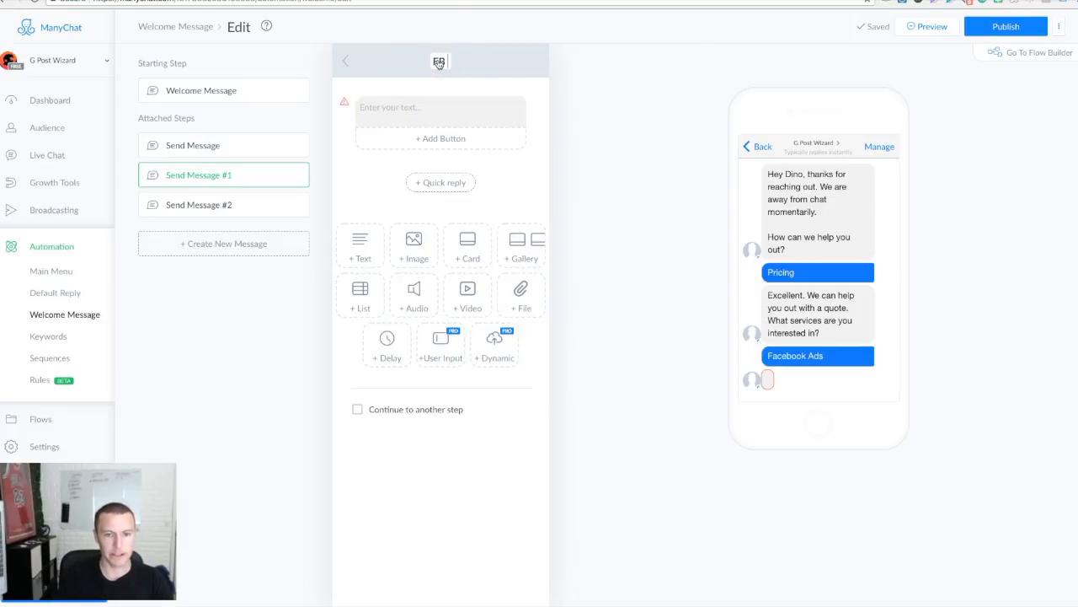
pyautogui.write(' Ads')
# Step: Begin the FB Ads message text with "Awesome! We have a ton of case studies"
pyautogui.click(404, 102)
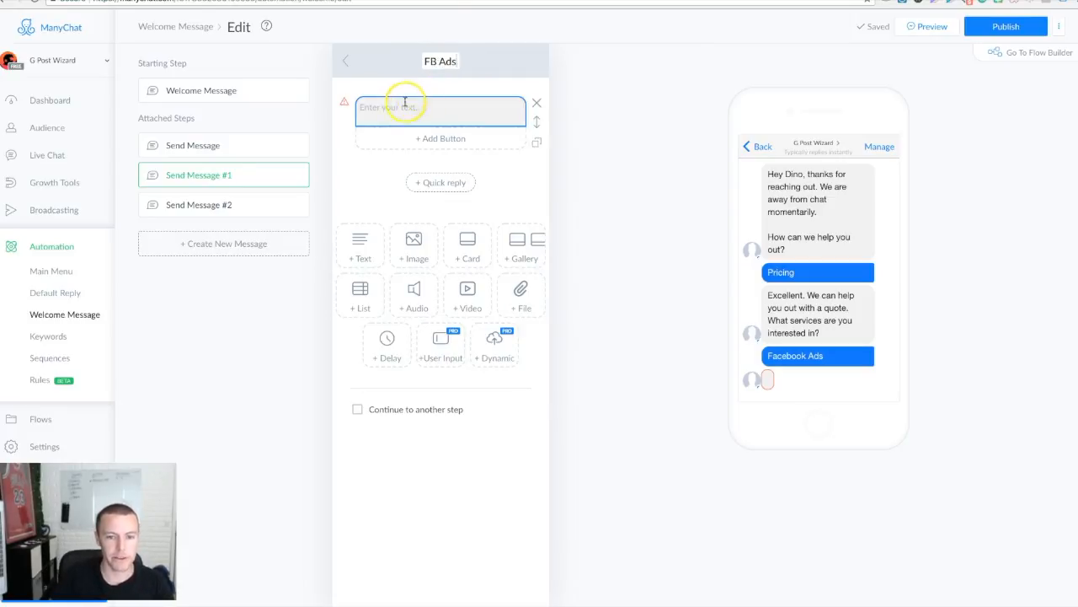
pyautogui.write('Awe')
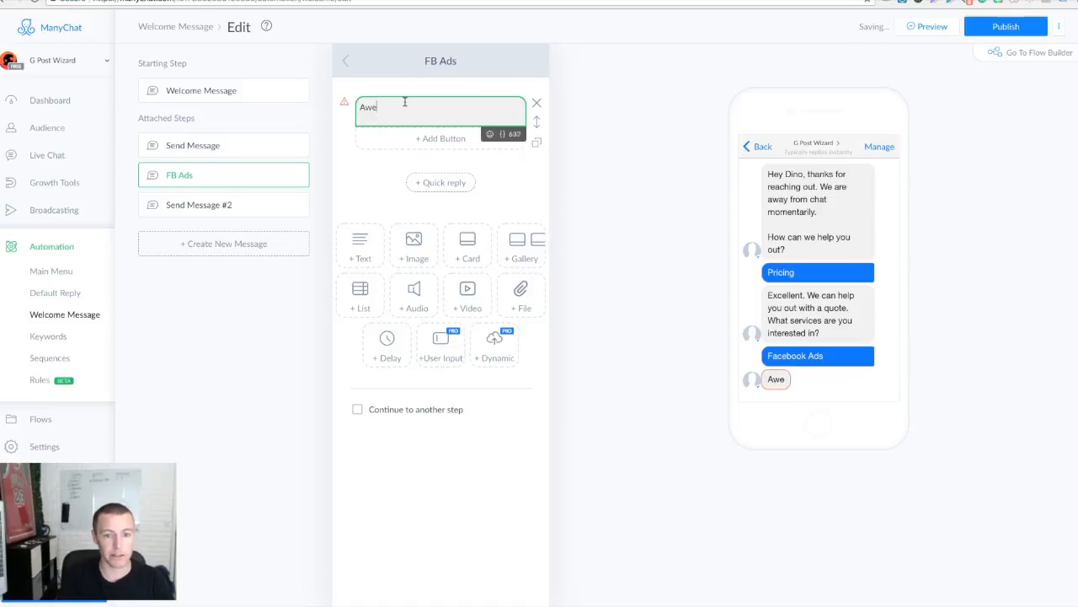
pyautogui.write('some! We have a ton o')
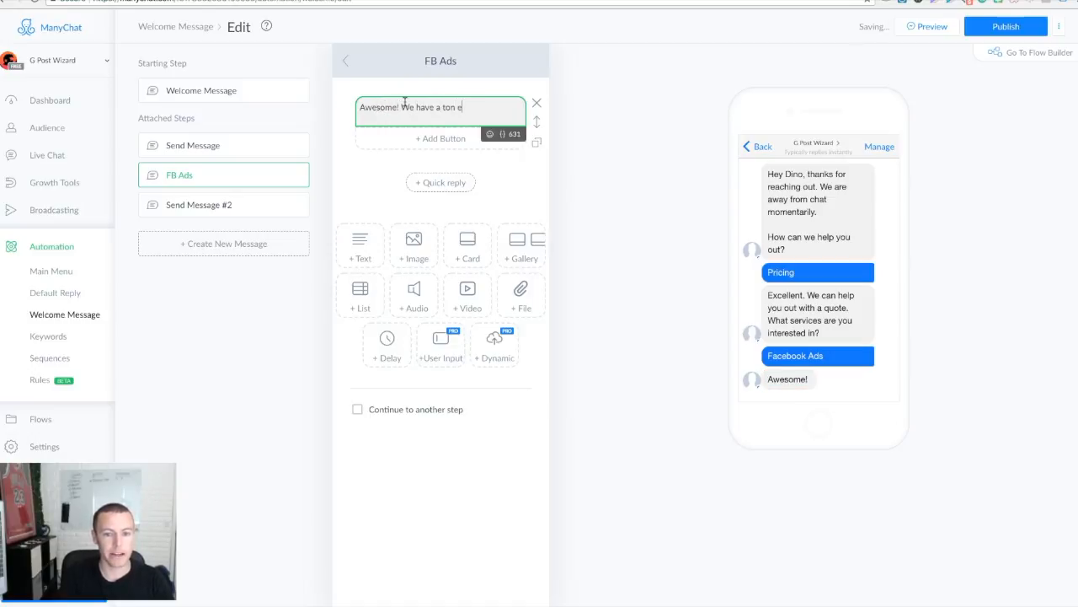
pyautogui.write('of')
pyautogui.press('BackSpace')
pyautogui.press('BackSpace')
pyautogui.press('BackSpace')
pyautogui.press('BackSpace')
pyautogui.press('BackSpace')
pyautogui.write('of c')
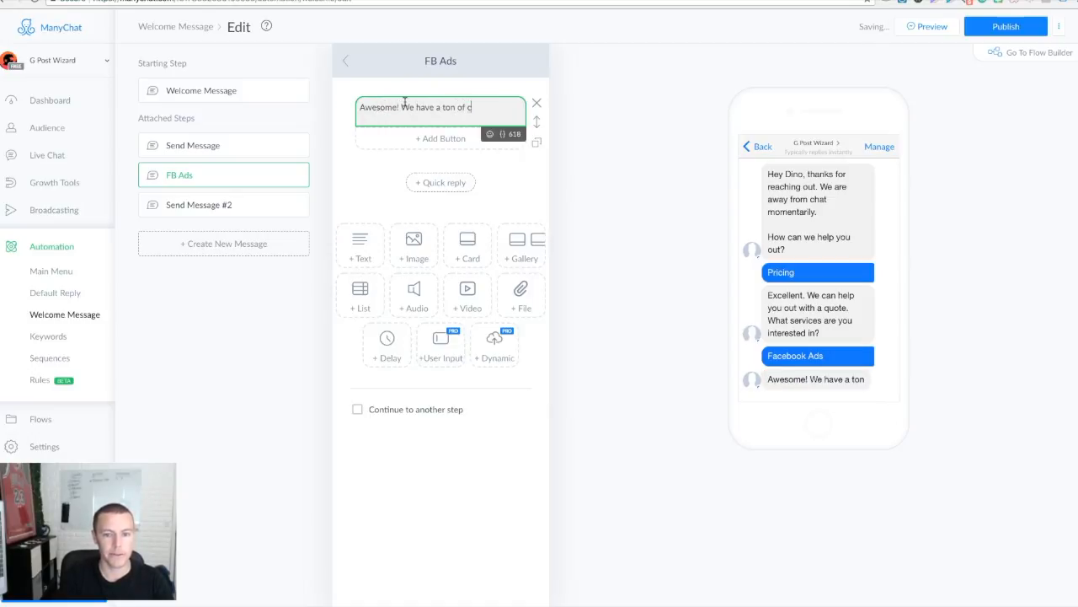
pyautogui.write('ase studies')
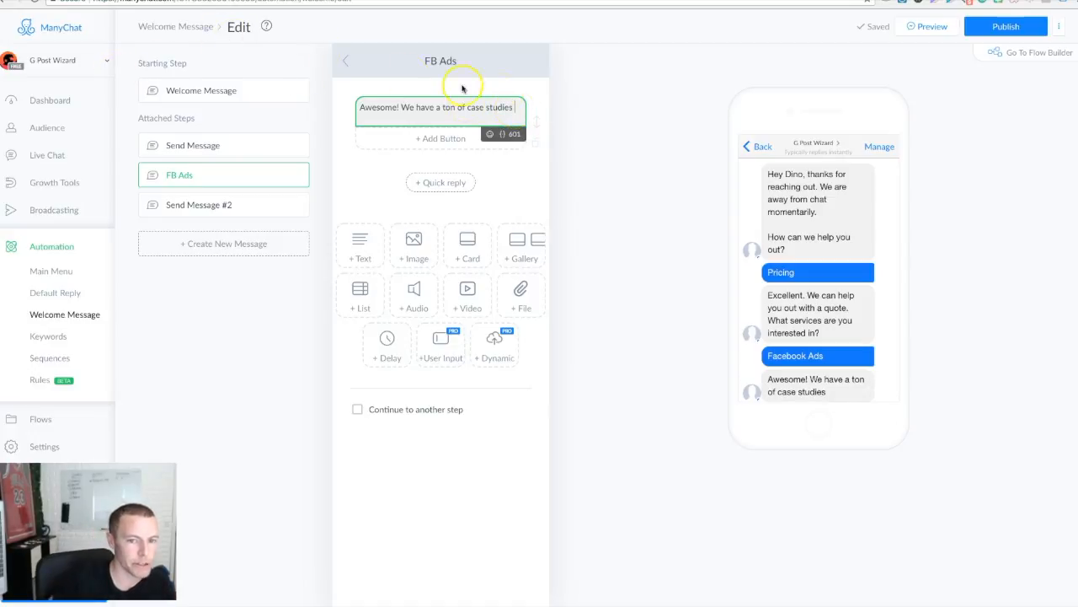
# Step: Continue the case studies sentence with "working with dentists."
pyautogui.click(514, 108)
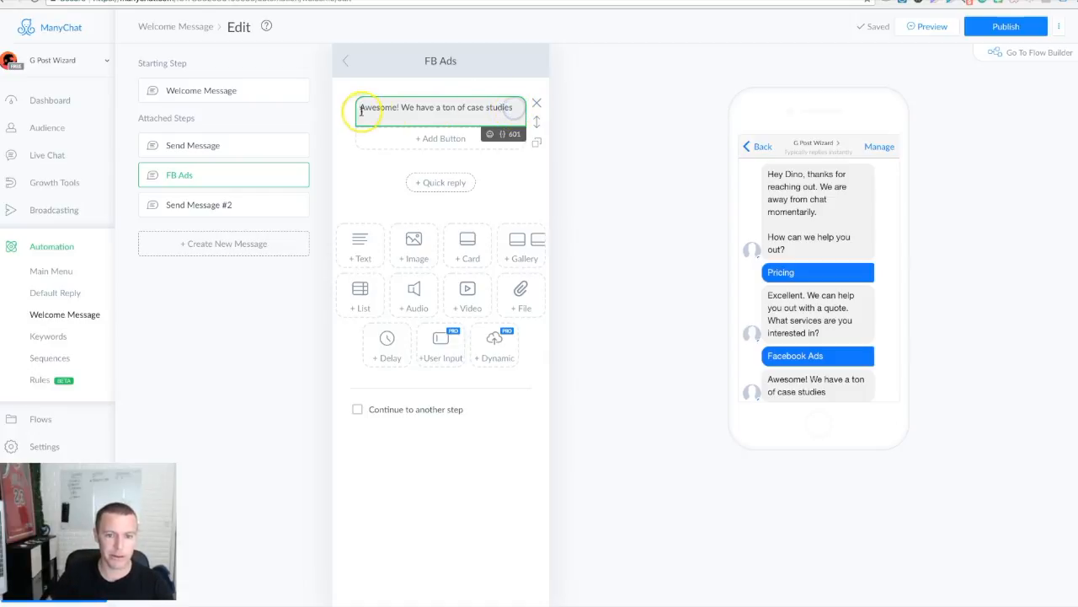
pyautogui.moveTo(361, 110); pyautogui.dragTo(517, 108)
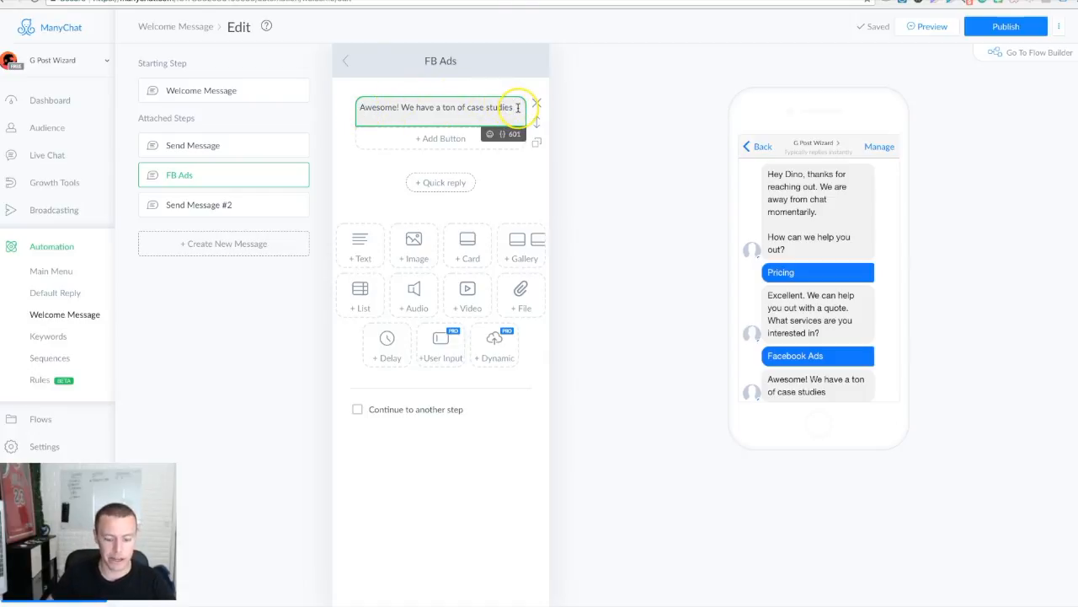
pyautogui.write('working with d')
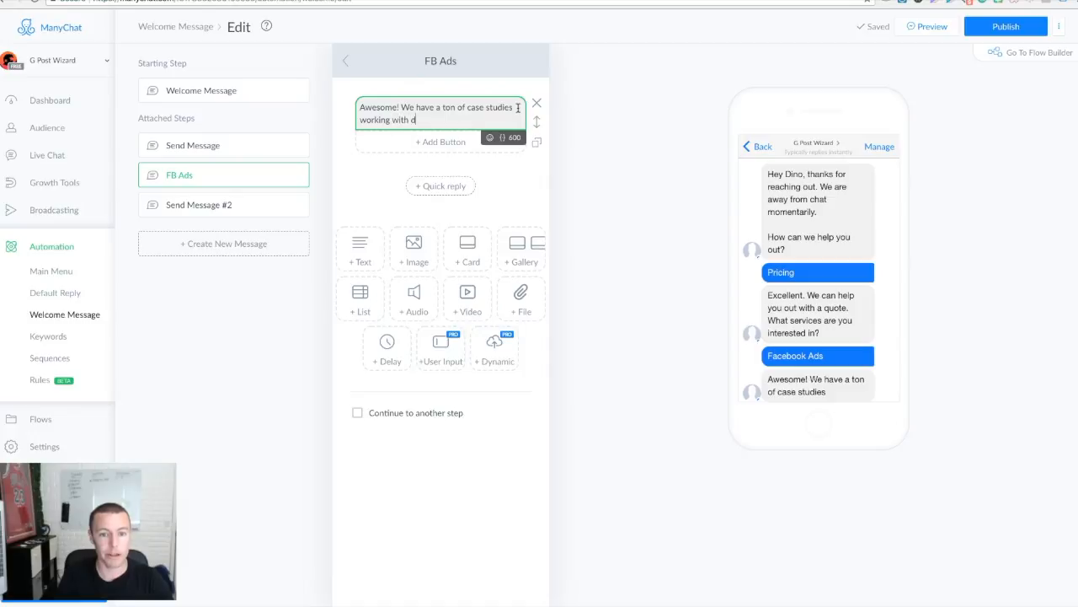
pyautogui.write('entists.')
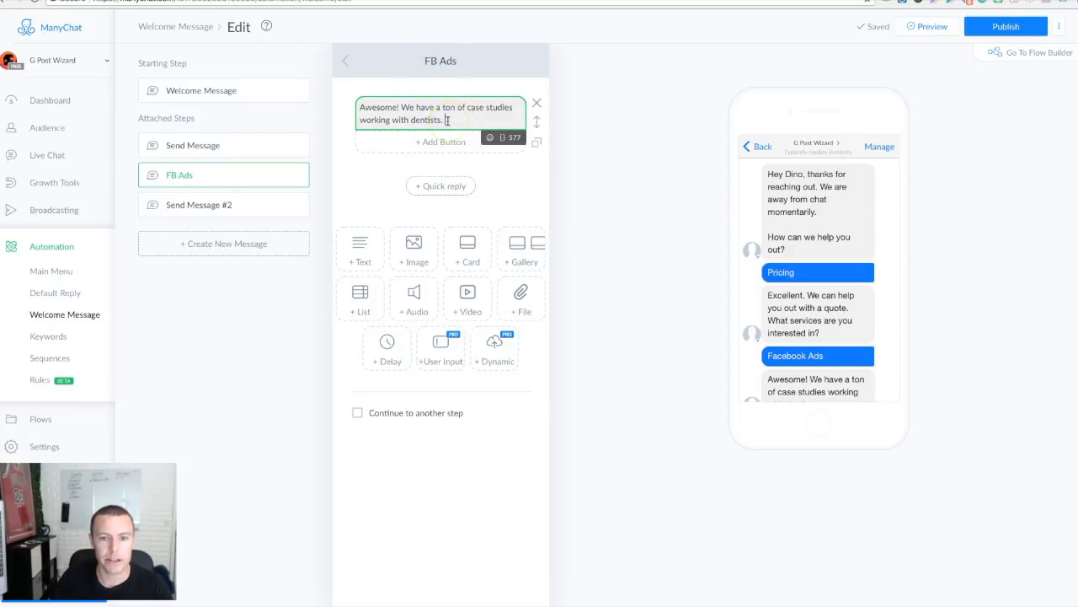
# Step: Replace "working with dentists." with "getting leads for dentists." in the FB Ads message
pyautogui.moveTo(447, 120); pyautogui.dragTo(359, 120)
pyautogui.write('gett')
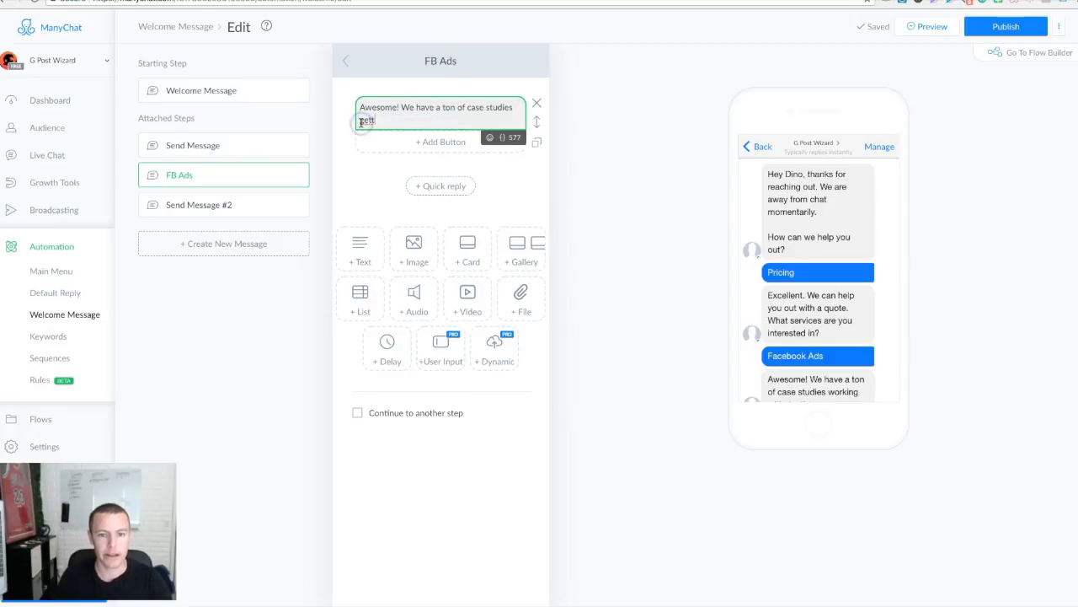
pyautogui.write('ing leads for dent')
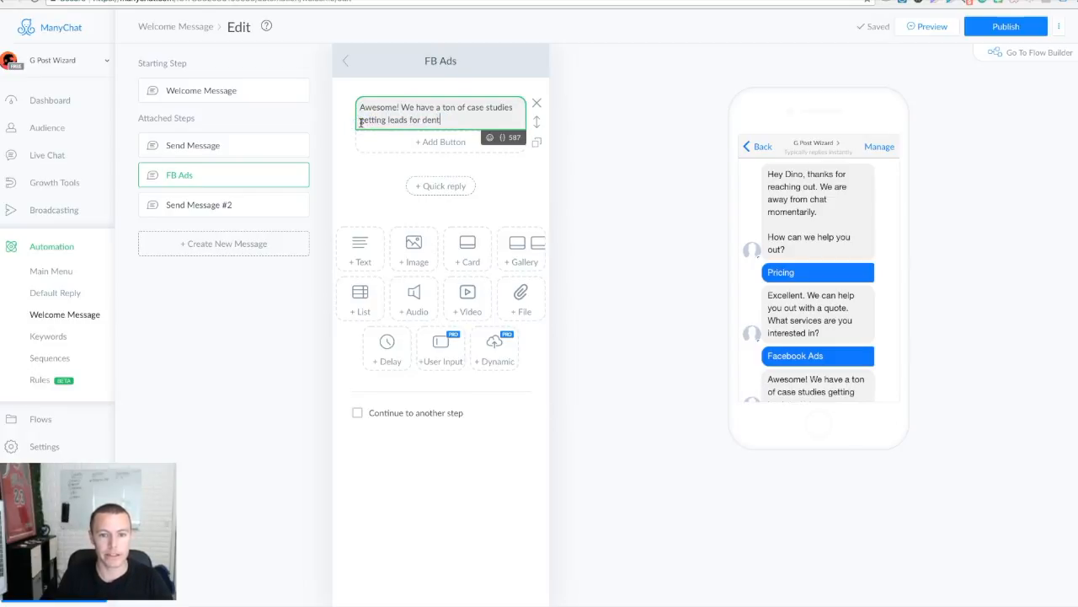
pyautogui.write('ists.')
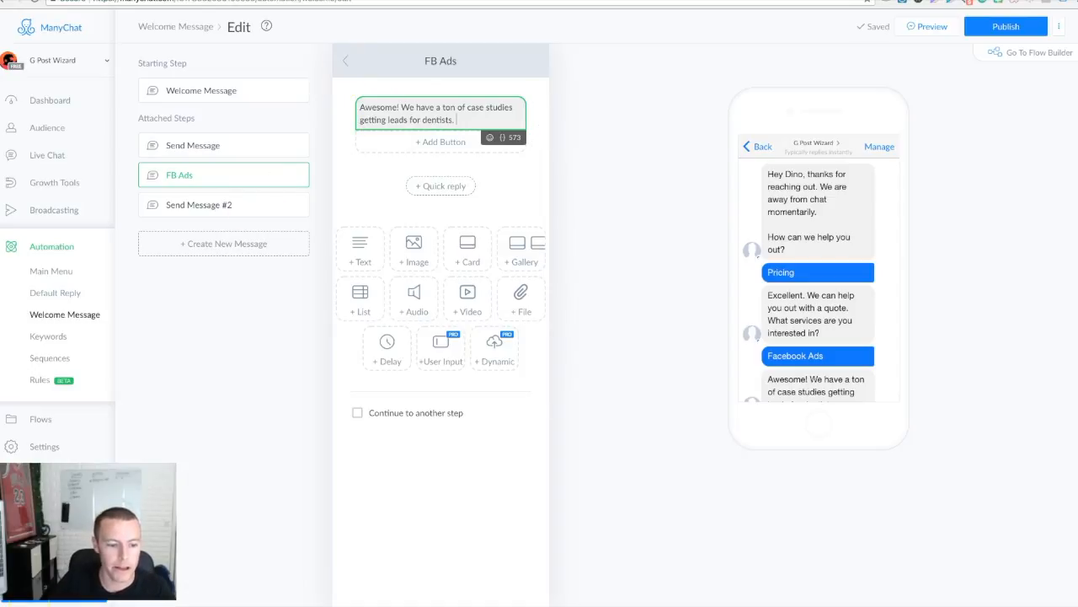
pyautogui.click(462, 119)
pyautogui.write('Check')
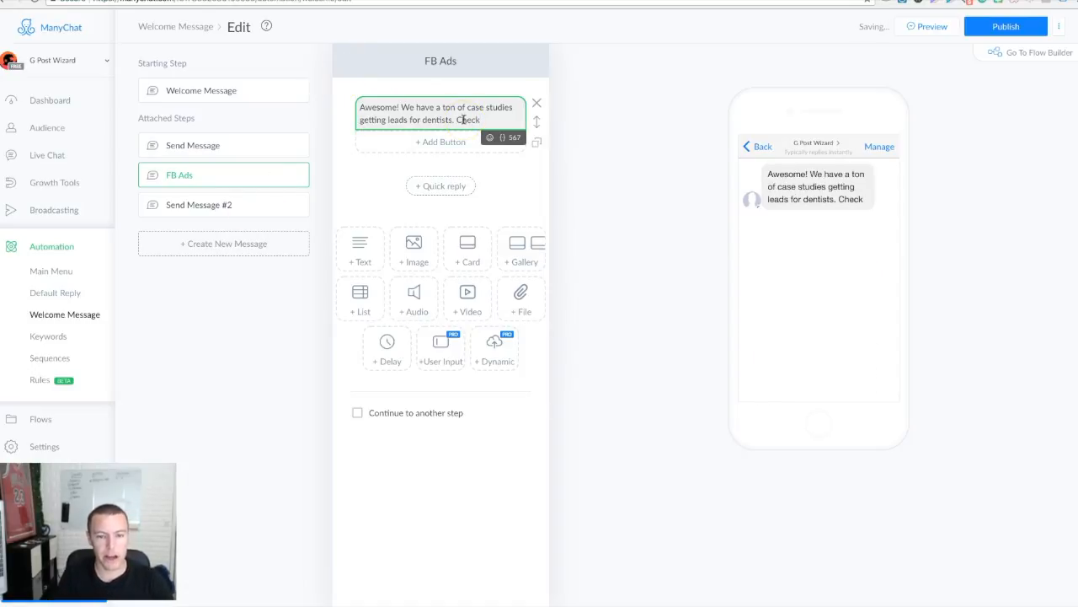
pyautogui.press('BackSpace')
pyautogui.press('BackSpace')
pyautogui.press('BackSpace')
pyautogui.press('BackSpace')
pyautogui.press('BackSpace')
pyautogui.press('BackSpace')
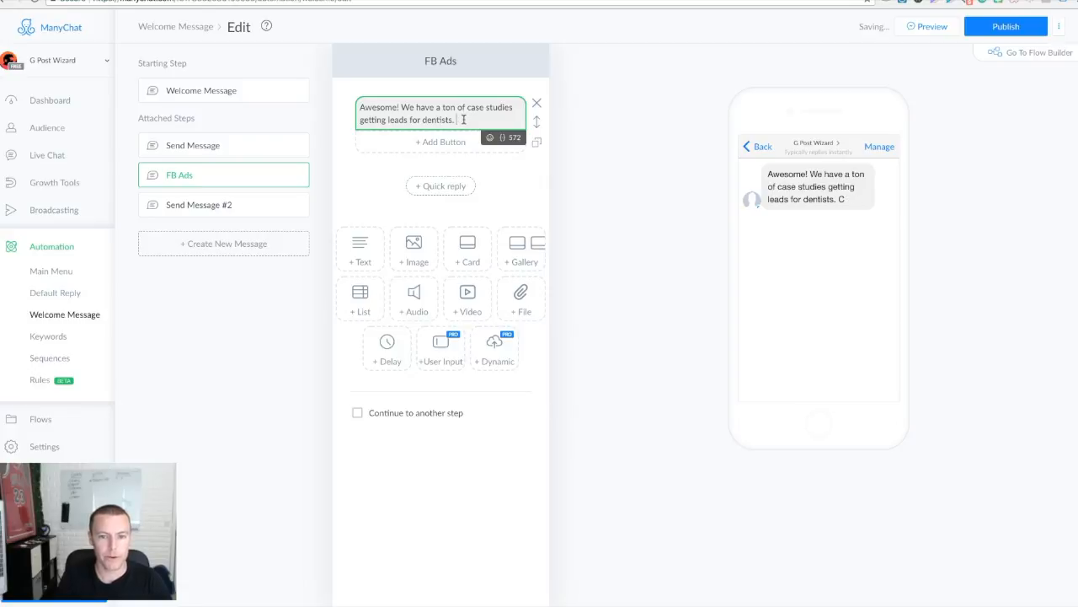
# Step: Append a sentence to the FB Ads message naming the client dentist, with "we generated 65 leads in 30 days for his practice."
pyautogui.write('For dr.')
pyautogui.press('BackSpace')
pyautogui.press('BackSpace')
pyautogui.write('D')
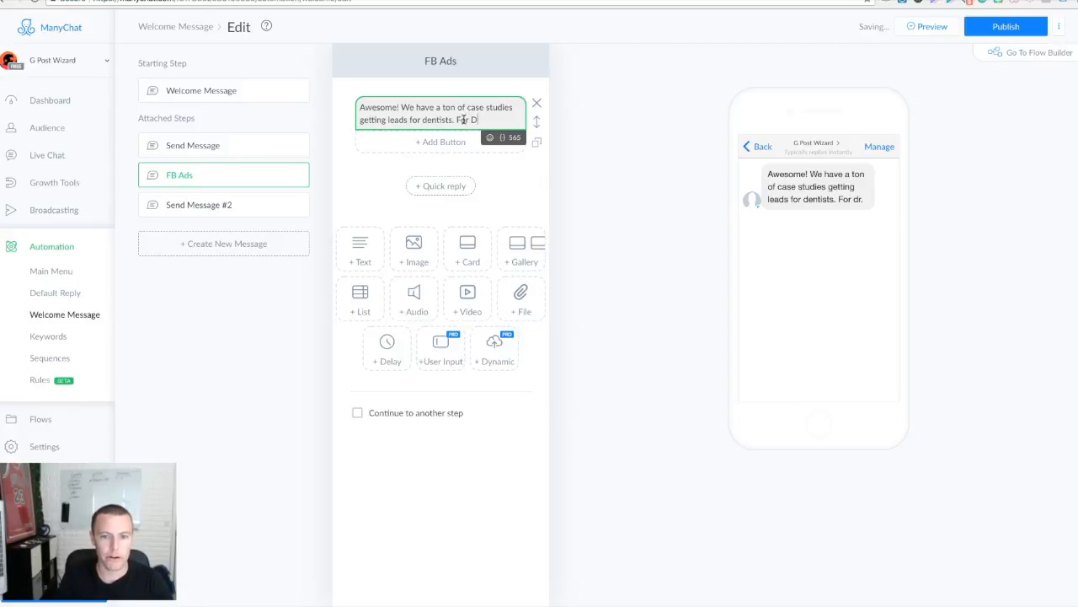
pyautogui.write('r. Rodgers we ge')
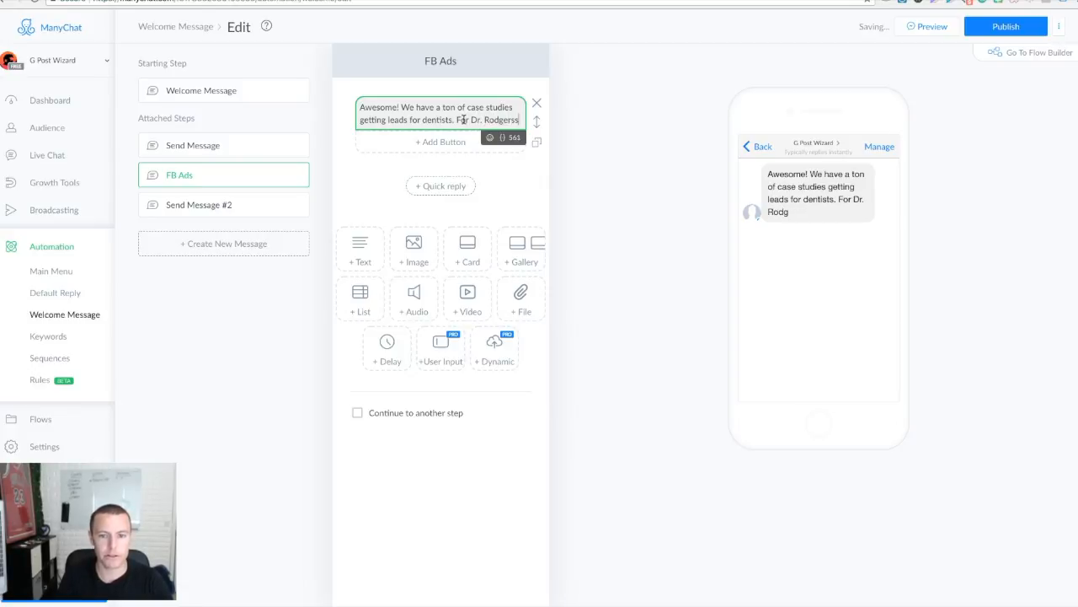
pyautogui.write('ne')
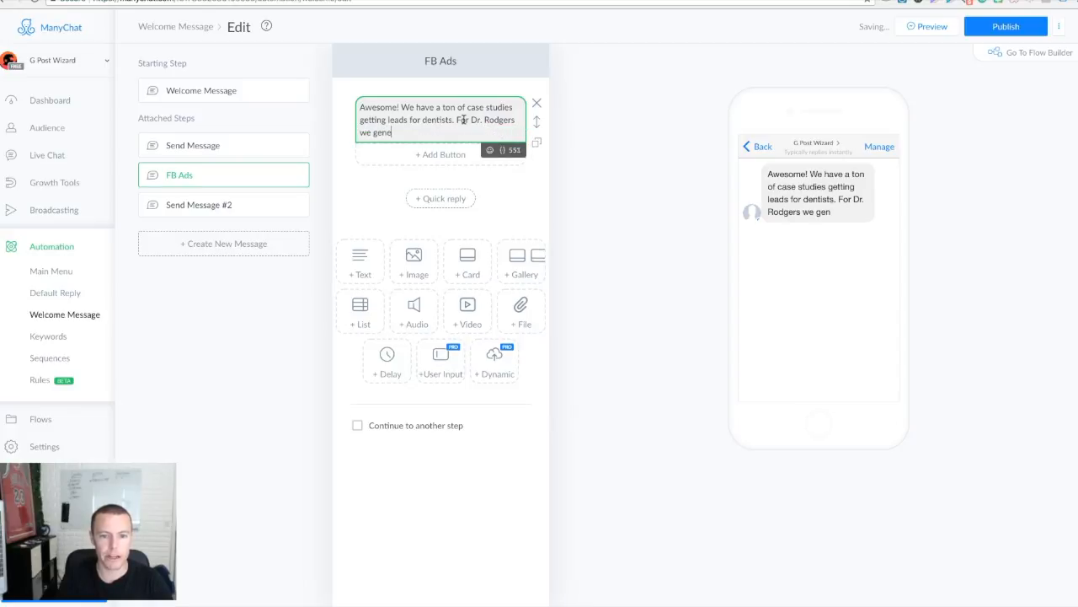
pyautogui.write('rated 6')
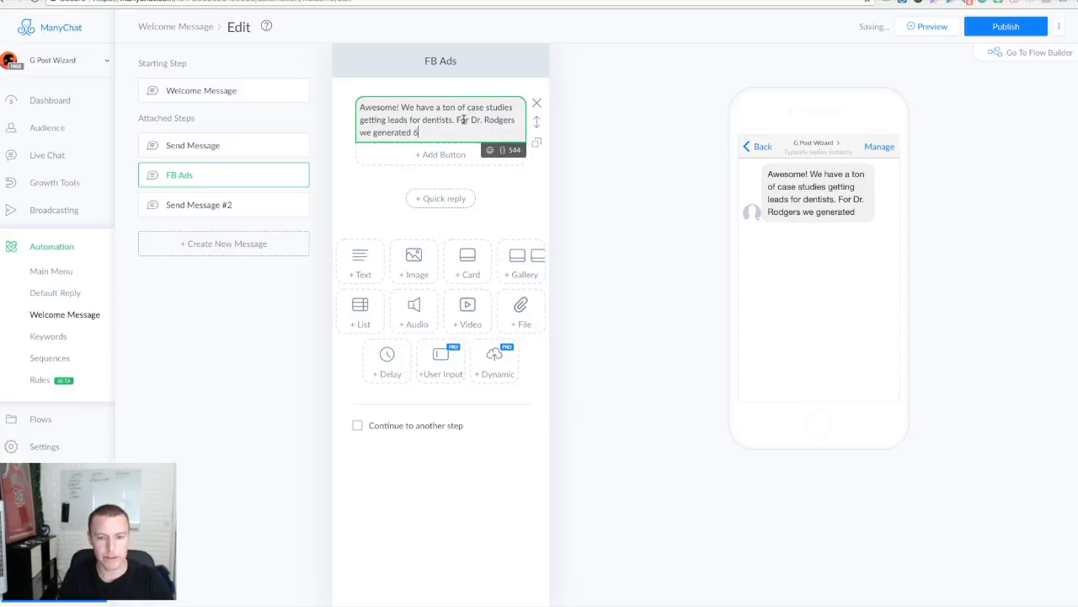
pyautogui.write('5 leads in 30')
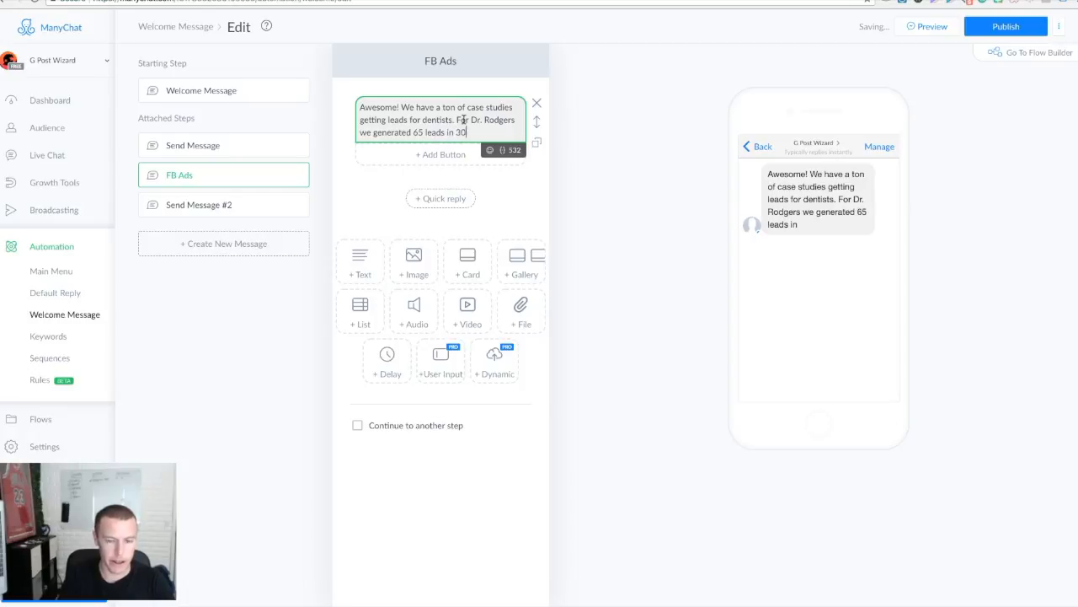
pyautogui.write(' days for his practice.')
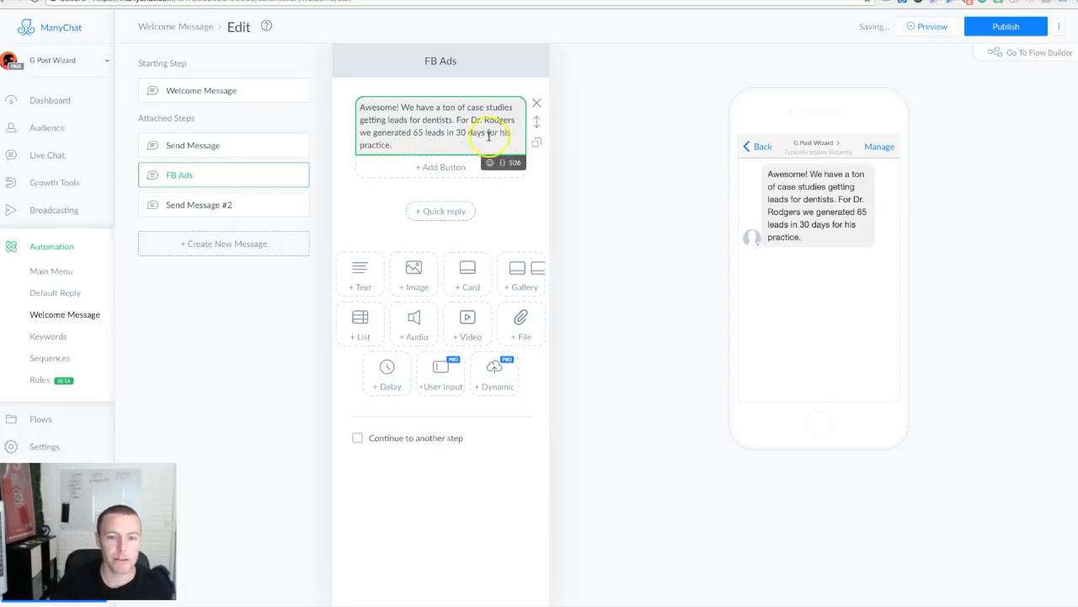
pyautogui.click(494, 212)
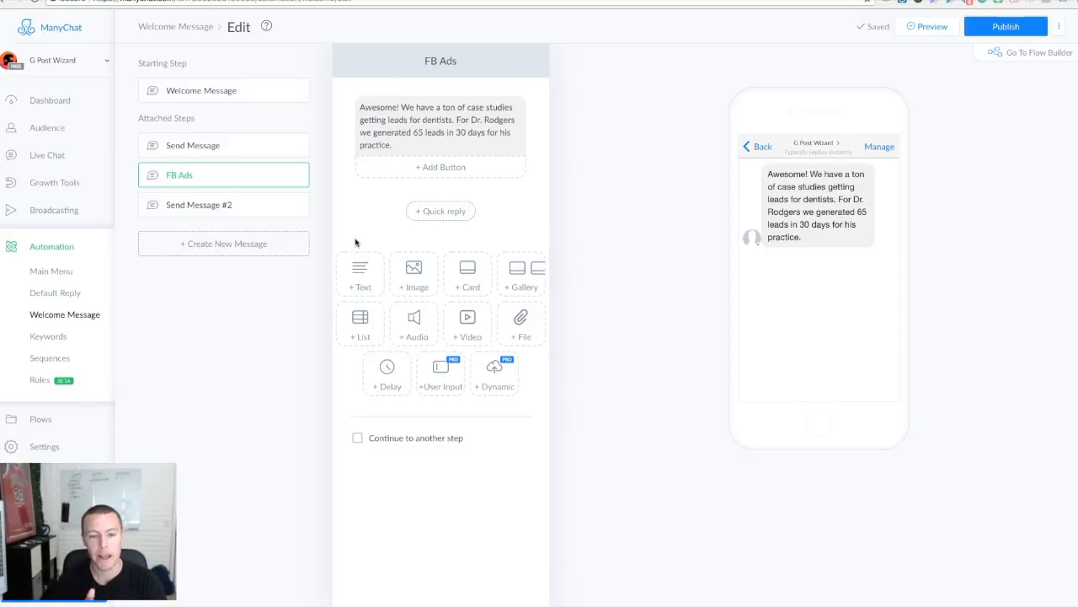
# Step: Append "We'd love to give you a FREE audit for you campaign." to the end of the FB Ads message
pyautogui.click(449, 119)
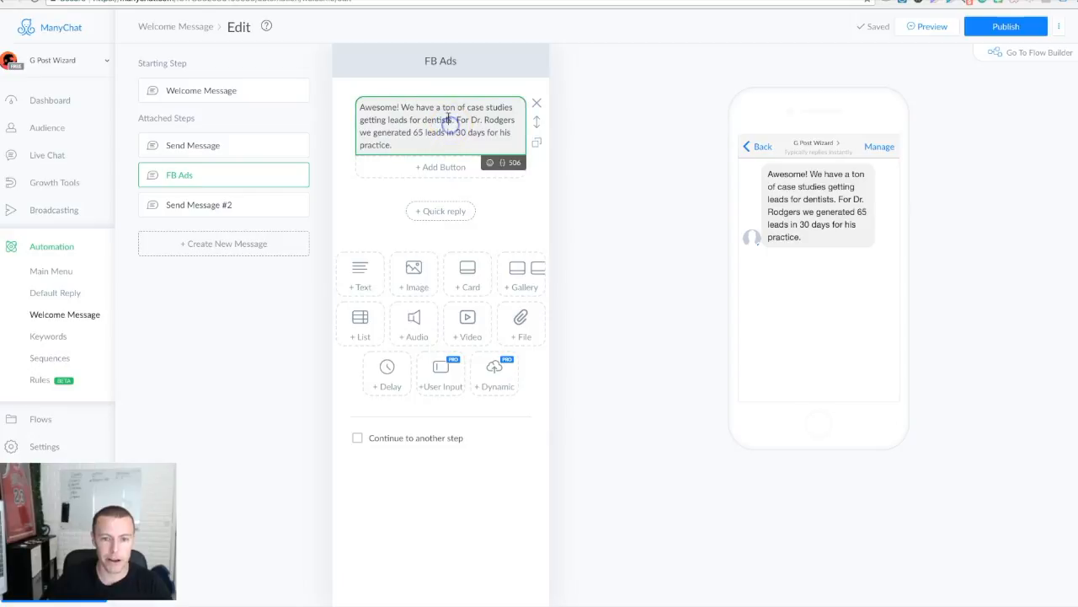
pyautogui.moveTo(456, 120); pyautogui.dragTo(481, 120)
pyautogui.click(421, 151)
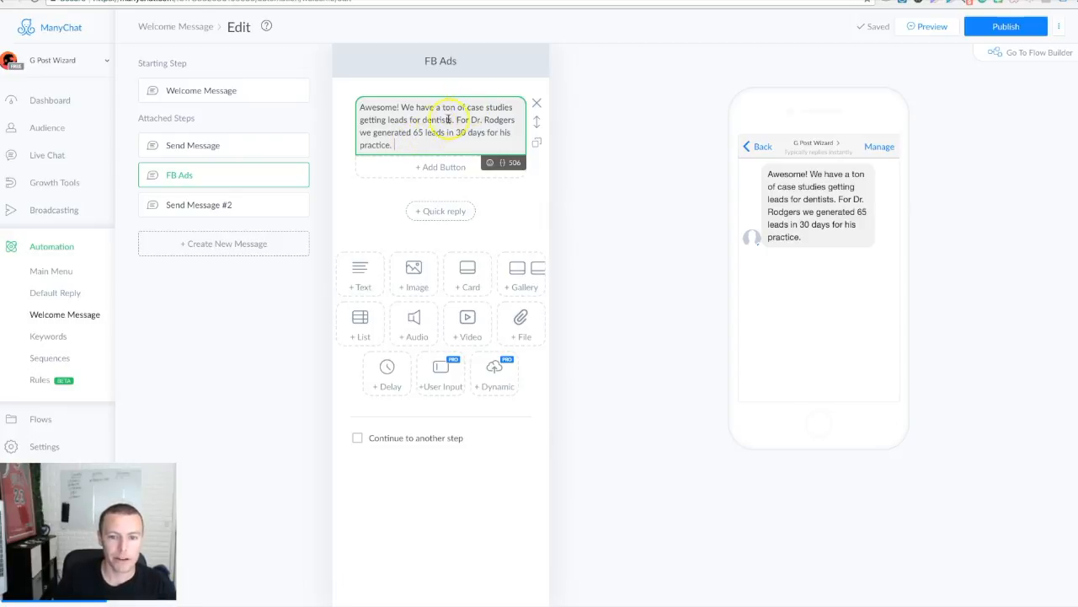
pyautogui.click(404, 141)
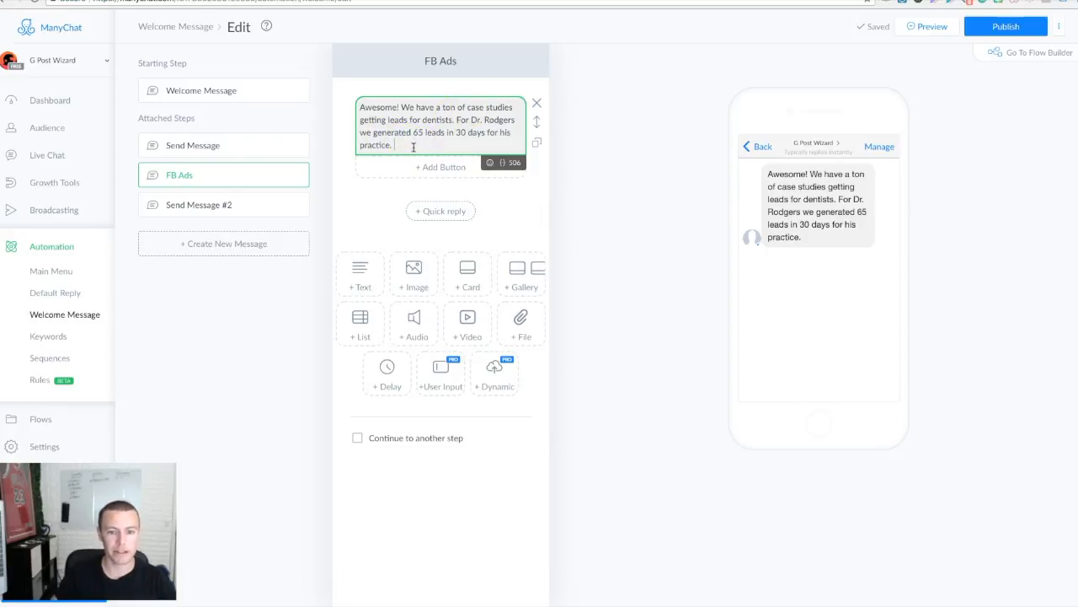
pyautogui.write("We'd love t")
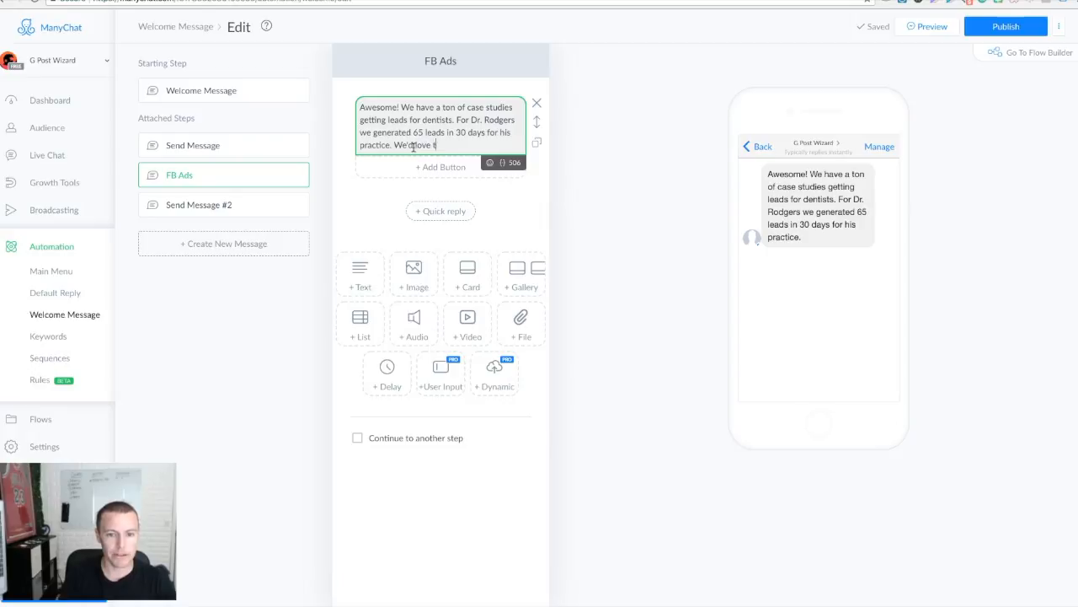
pyautogui.write('o give you a FREE')
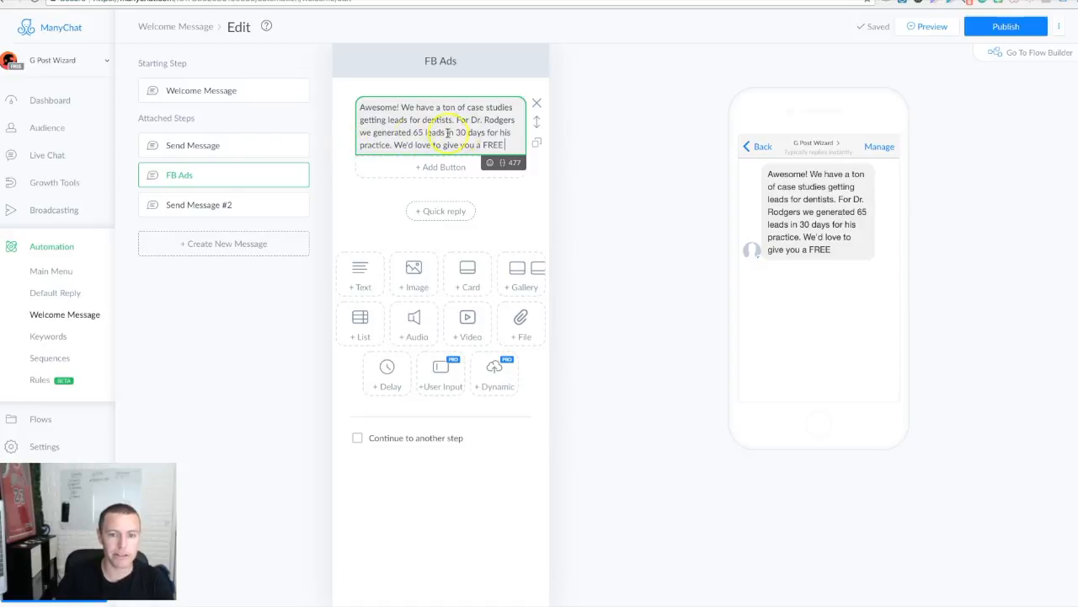
pyautogui.click(510, 144)
pyautogui.moveTo(510, 144)
pyautogui.mouseDown()
pyautogui.moveTo(488, 144)
pyautogui.moveTo(506, 144)
pyautogui.mouseUp()
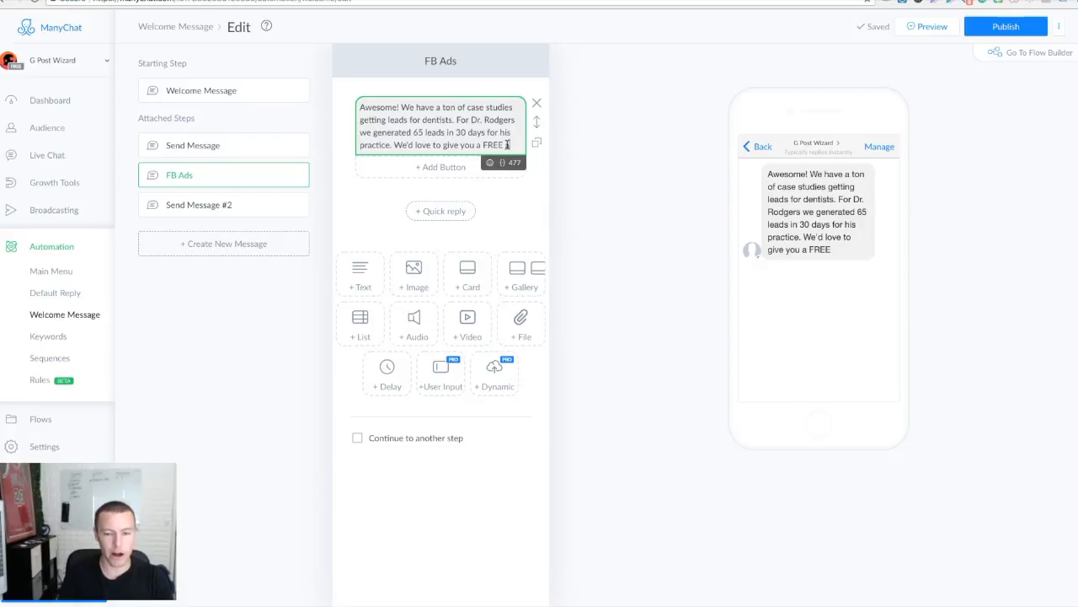
pyautogui.write('audit')
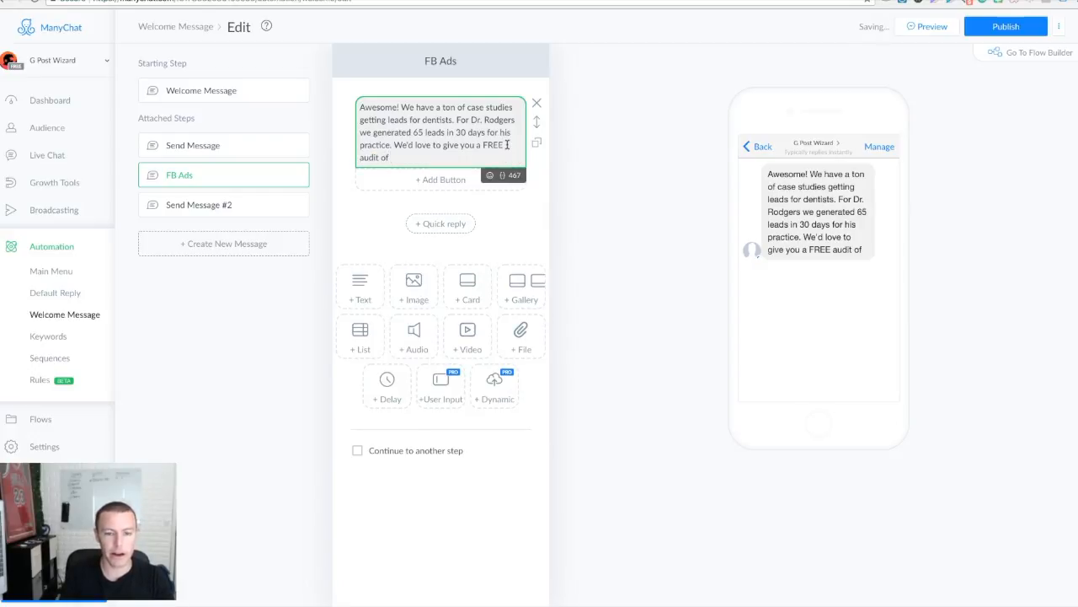
pyautogui.write(' for you caam')
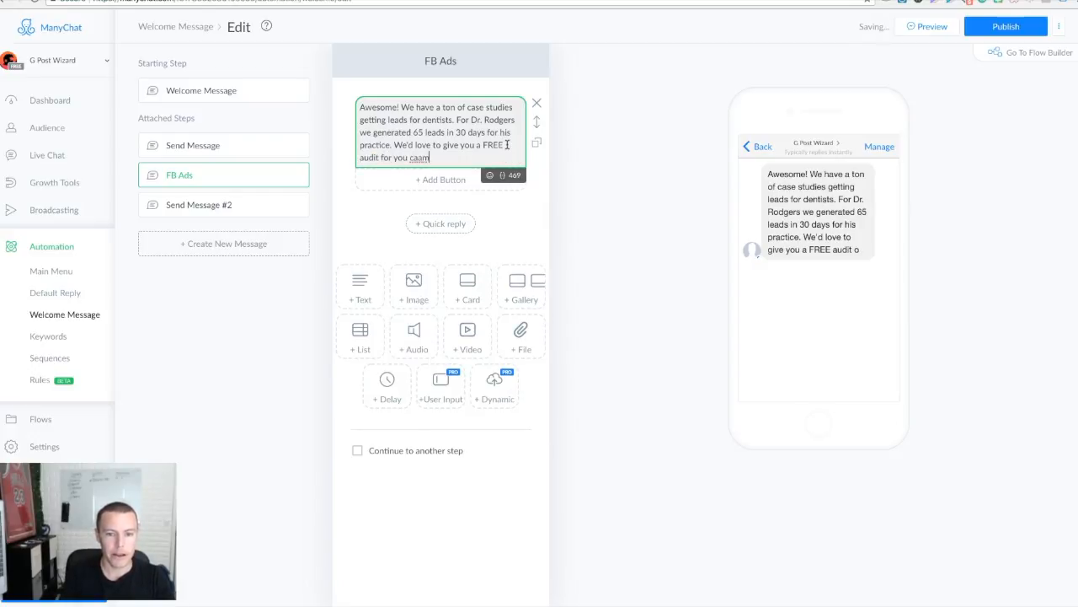
pyautogui.press('BackSpace')
pyautogui.press('BackSpace')
pyautogui.write('mpaign. ')
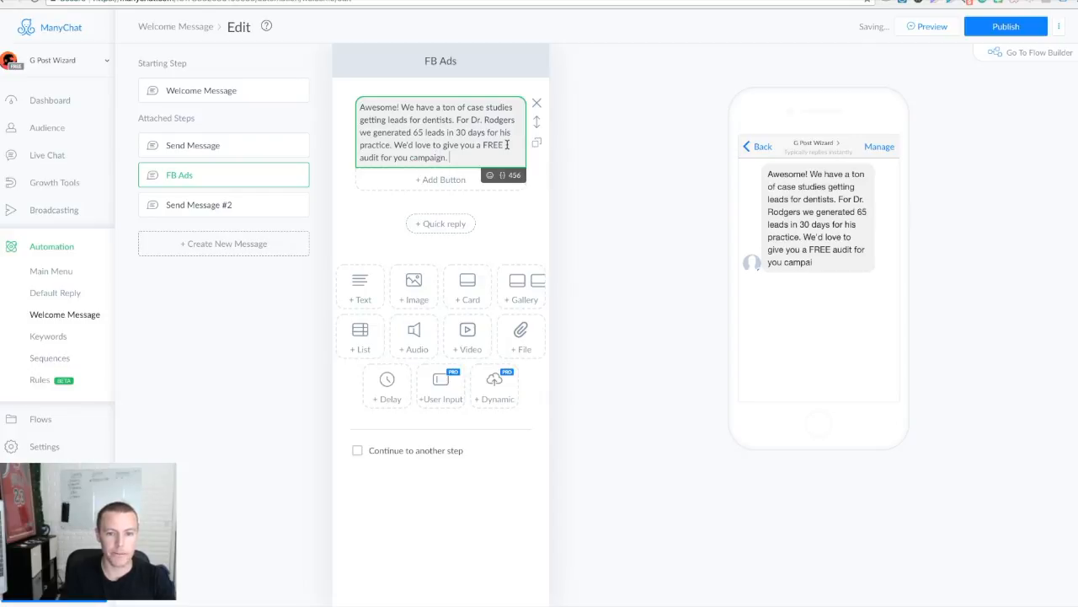
# Step: Append "Please use the booking calendar below to give us some more info about your practice and we'll review your campaign strategy with you." to the message
pyautogui.write('Please use the book')
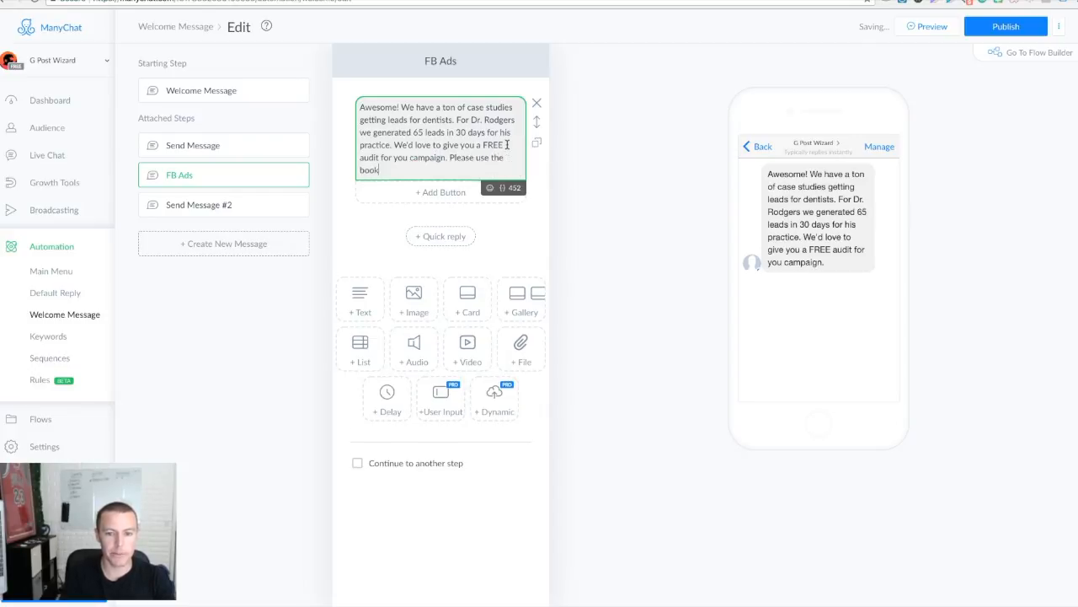
pyautogui.write('ing calendar below to')
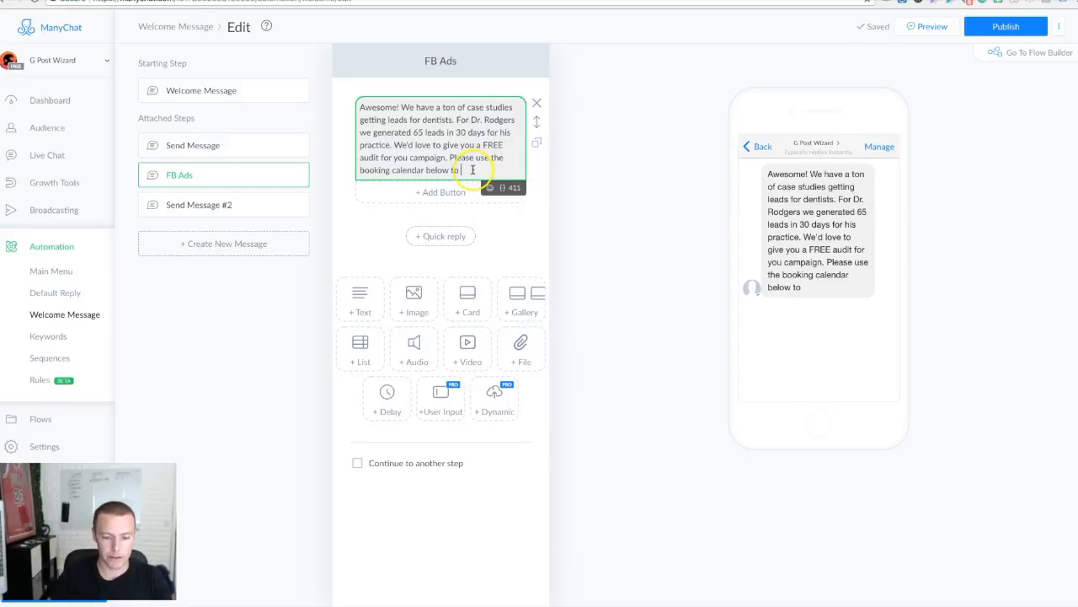
pyautogui.write(' give us some ')
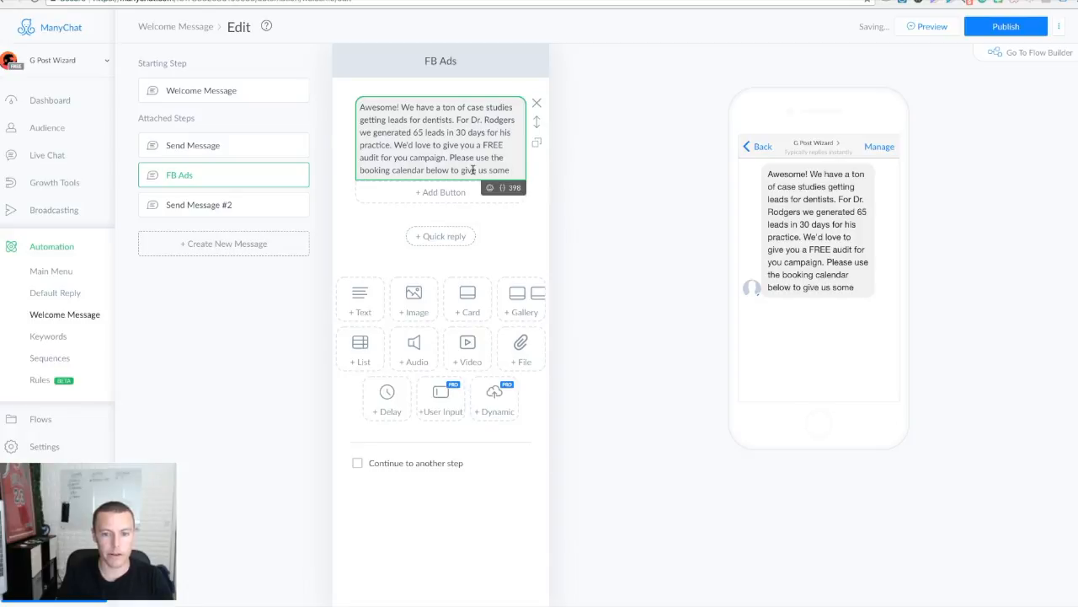
pyautogui.write('more info about')
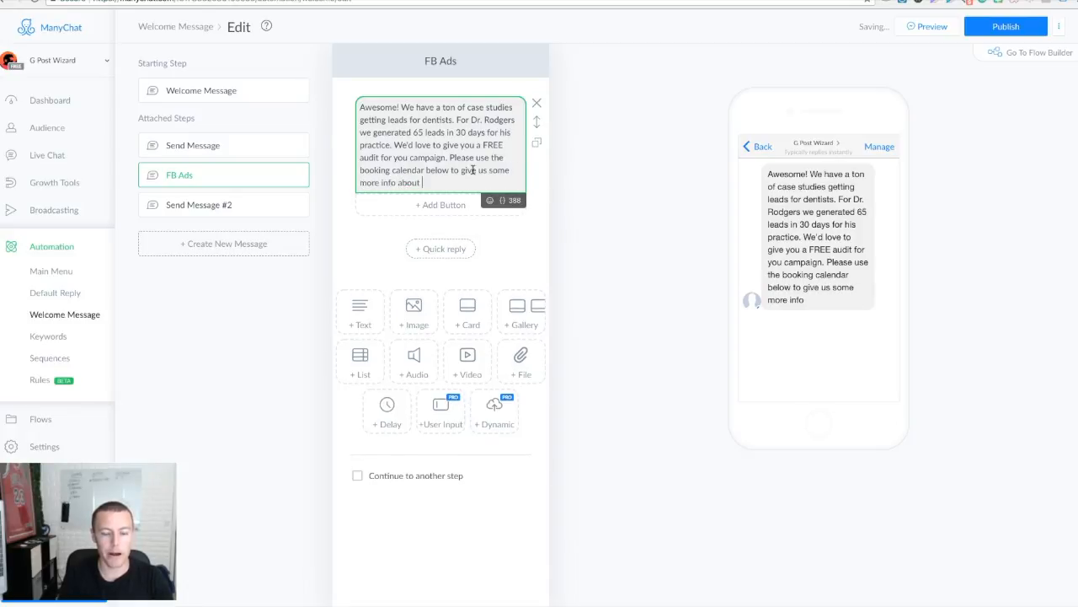
pyautogui.write(' your practice and')
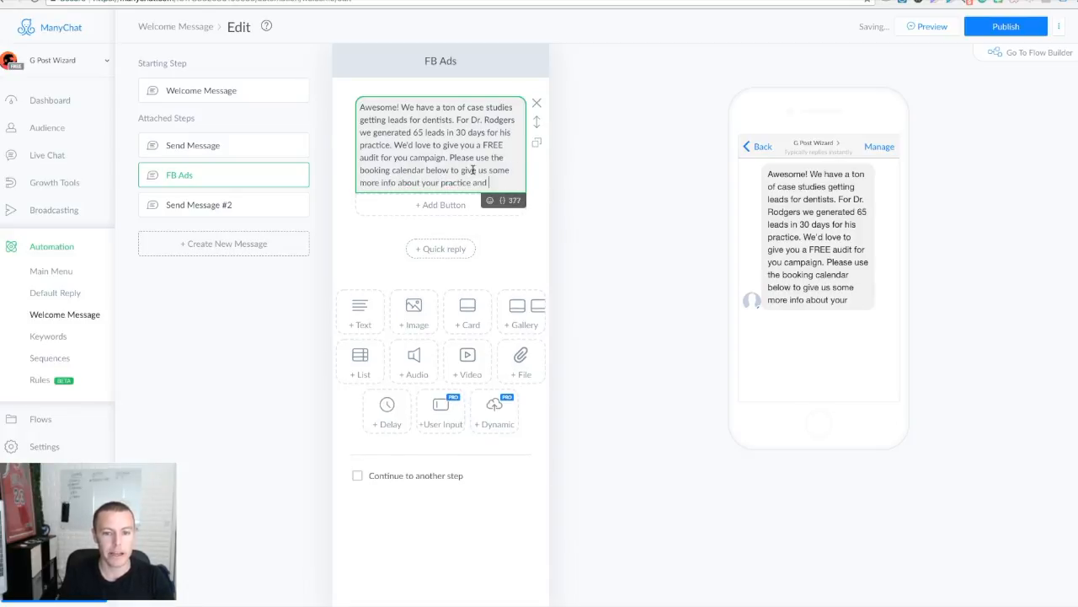
pyautogui.write(" we'll review")
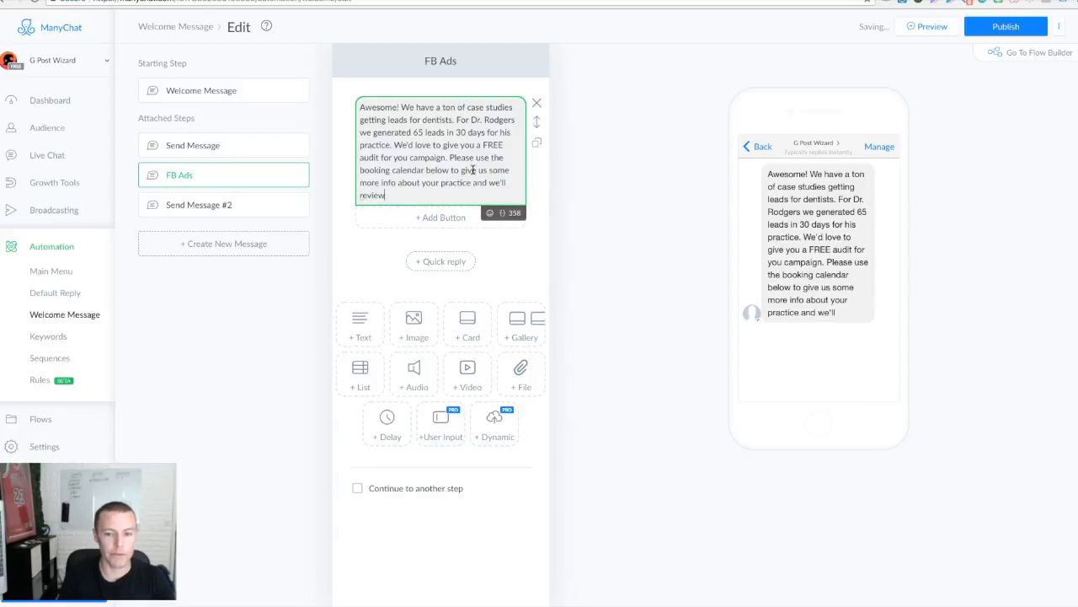
pyautogui.write(' your campaign strateg')
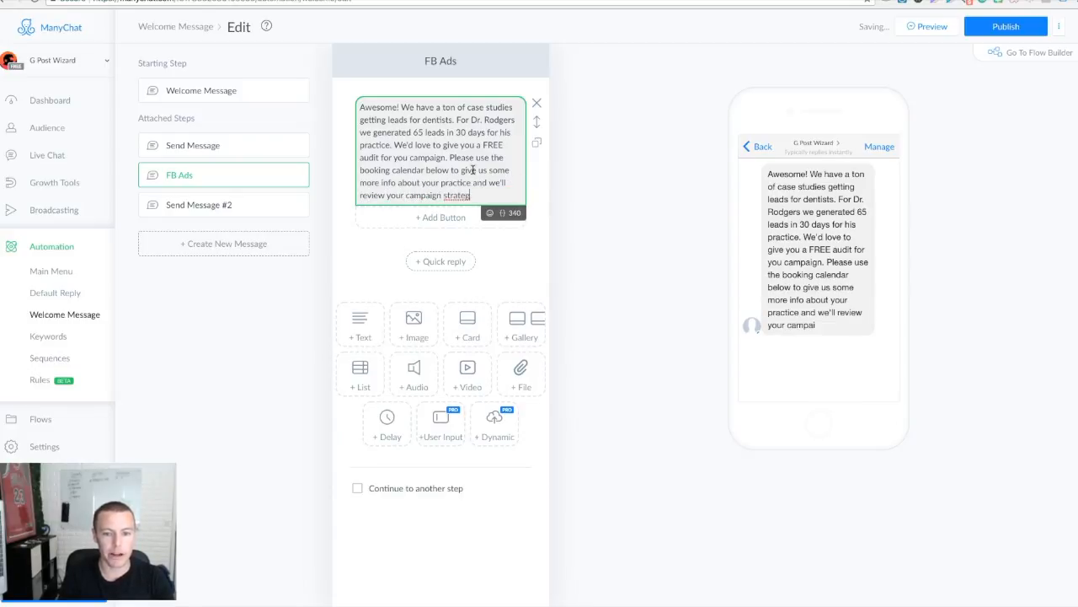
pyautogui.write('y with you.')
pyautogui.click(595, 221)
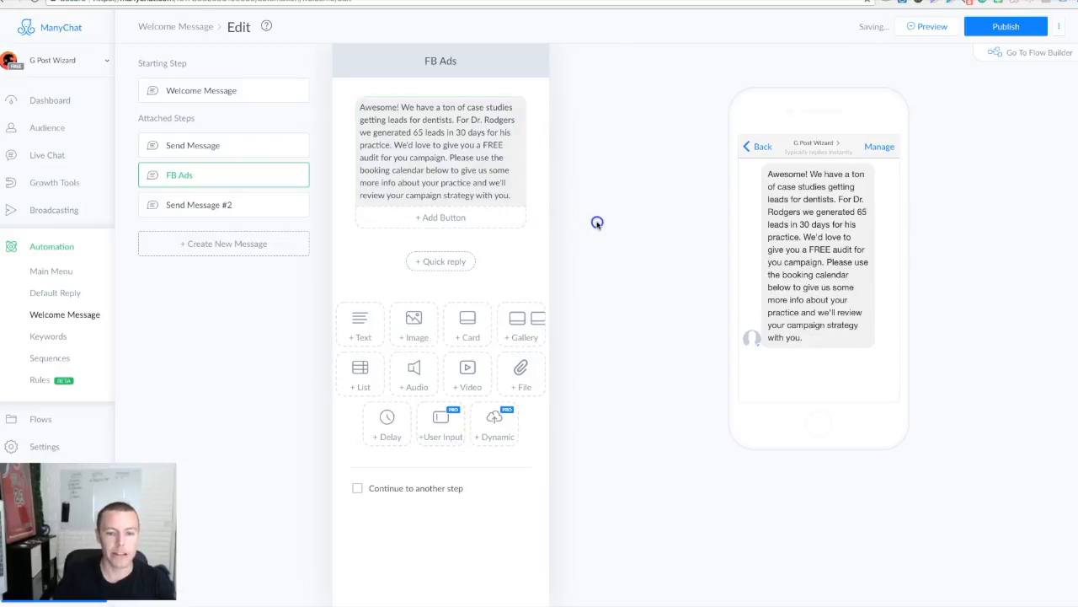
# Step: Add a button titled "Booking Calendar" to the FB Ads message and make it open a website
pyautogui.click(428, 222)
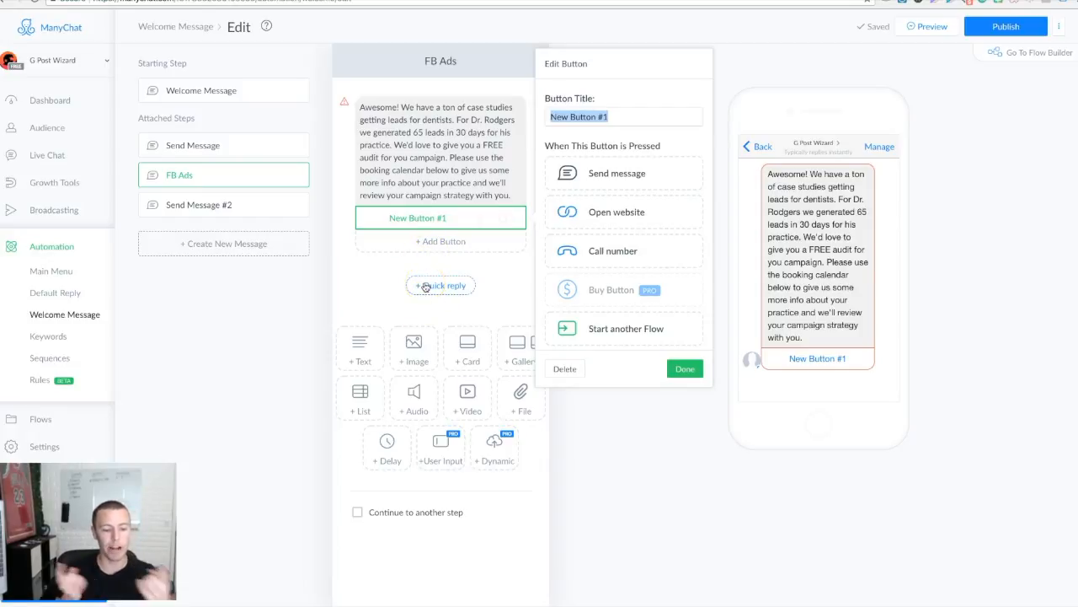
pyautogui.click(427, 221)
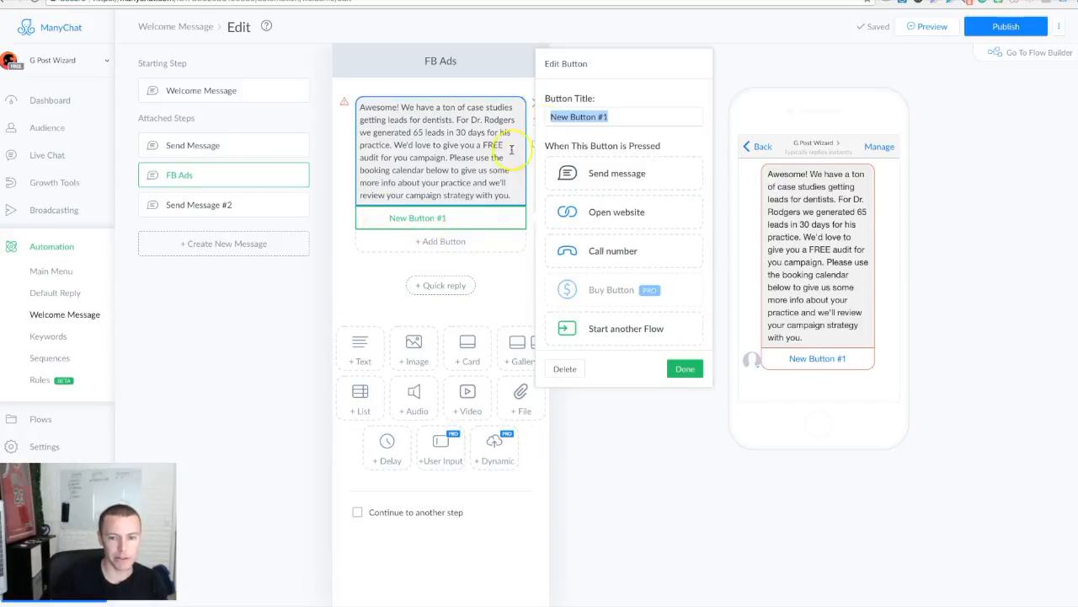
pyautogui.tripleClick(595, 117)
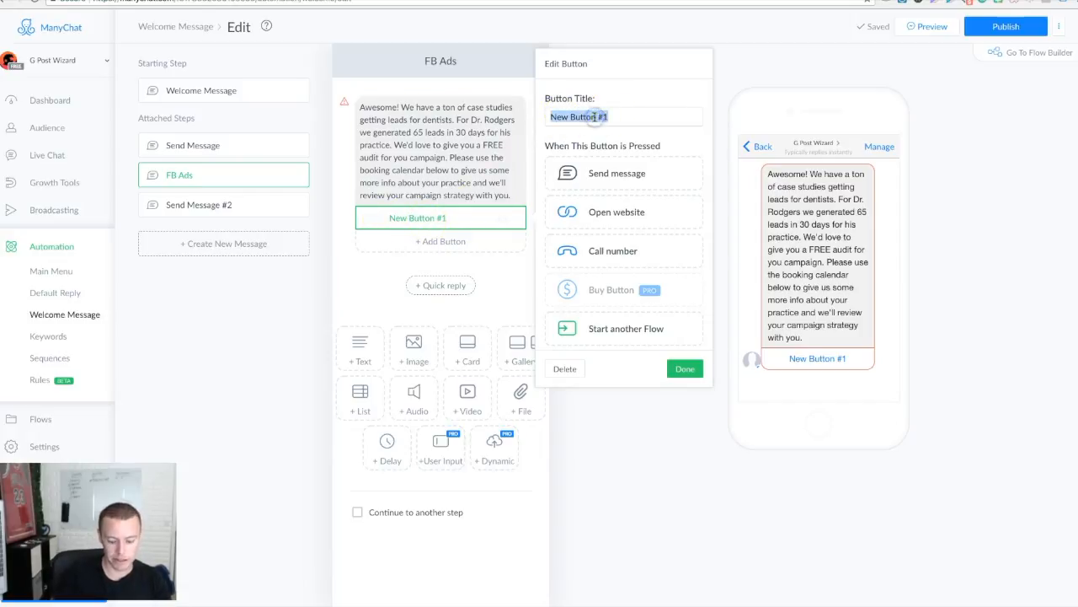
pyautogui.write('Booking Calendar')
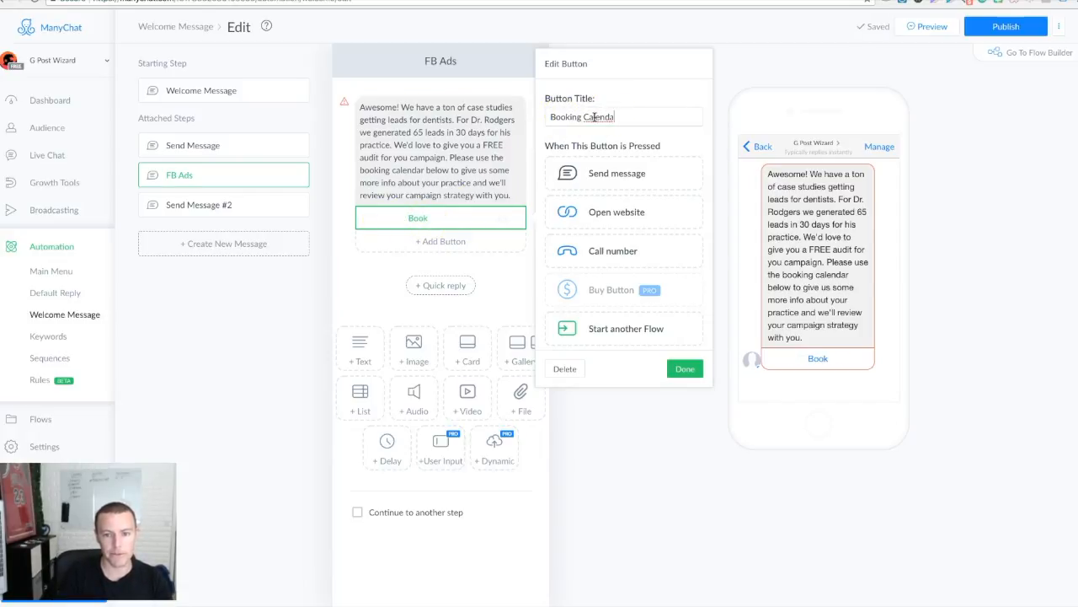
pyautogui.click(601, 214)
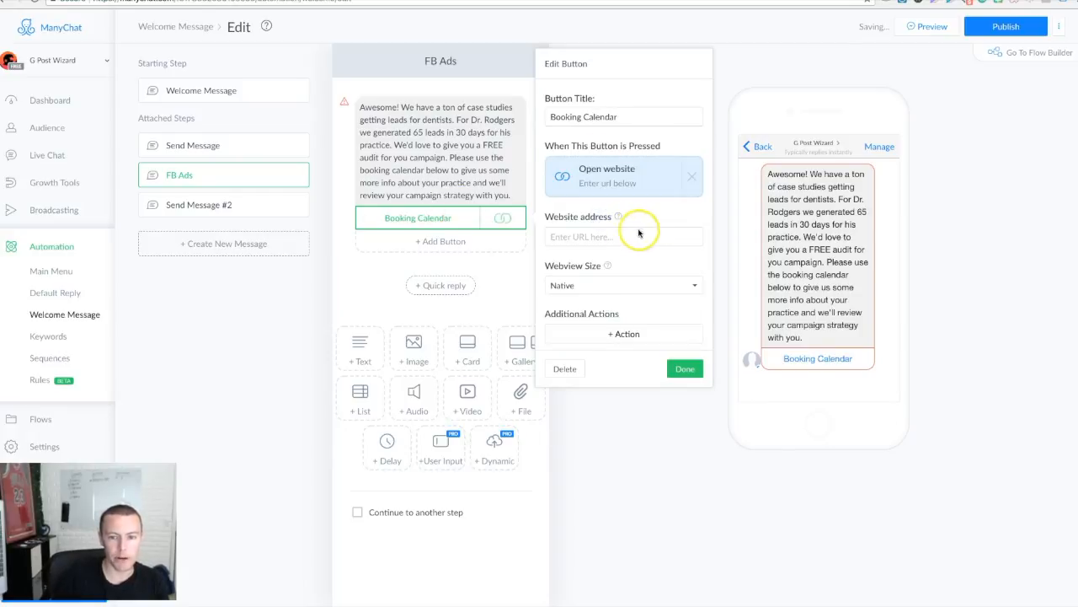
# Step: Copy the URL of the Acuity Scheduling Discovery Call page into the Booking Calendar button's website address and save the button
pyautogui.hotkey('ctrl', 'Tab')
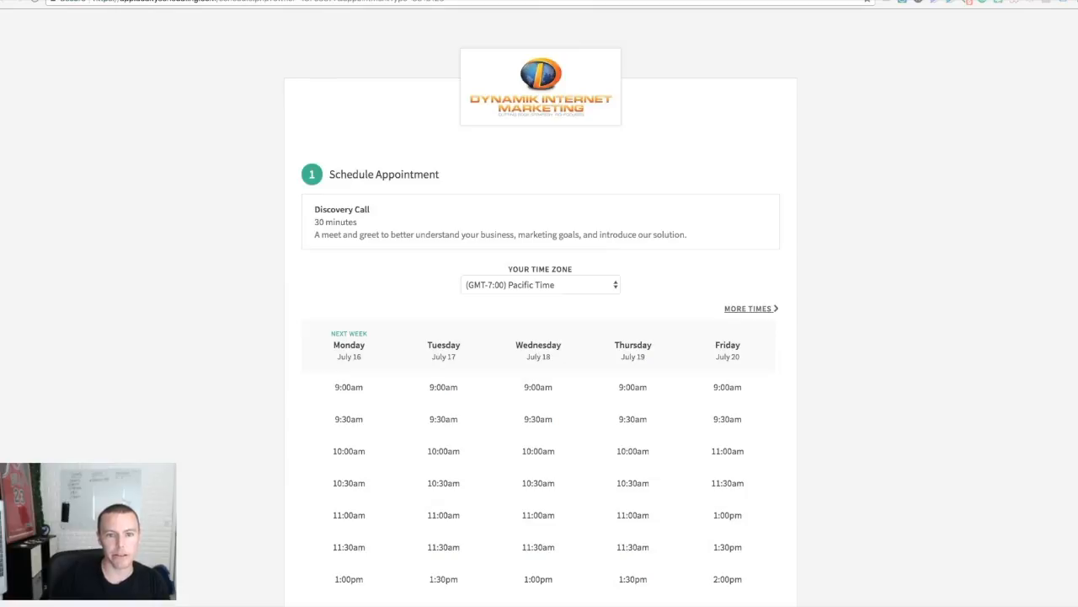
pyautogui.click(539, 17)
pyautogui.hotkey('ctrl', 'c')
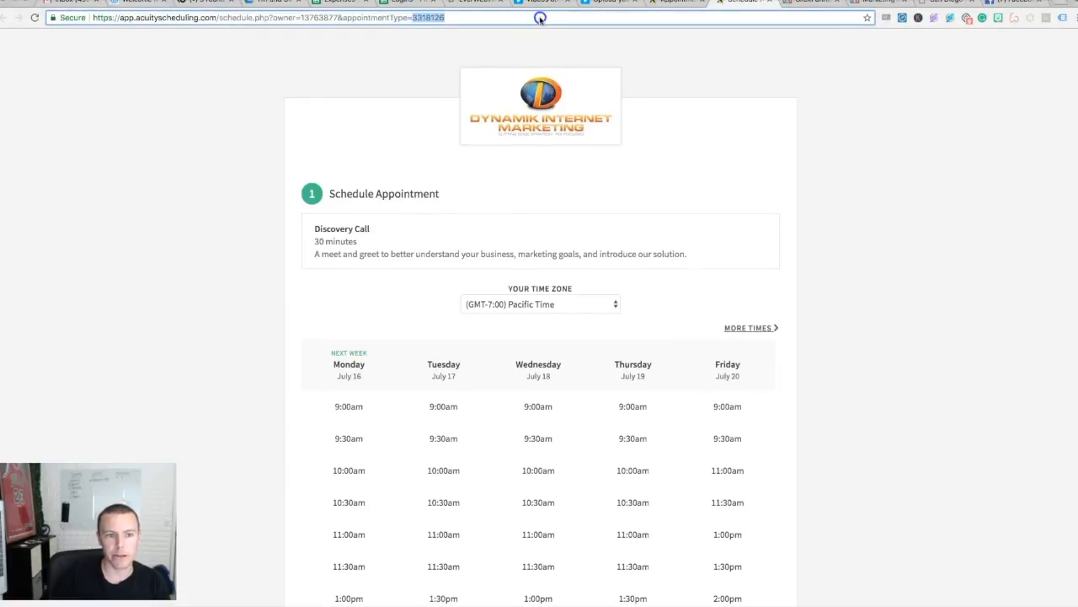
pyautogui.click(145, 3)
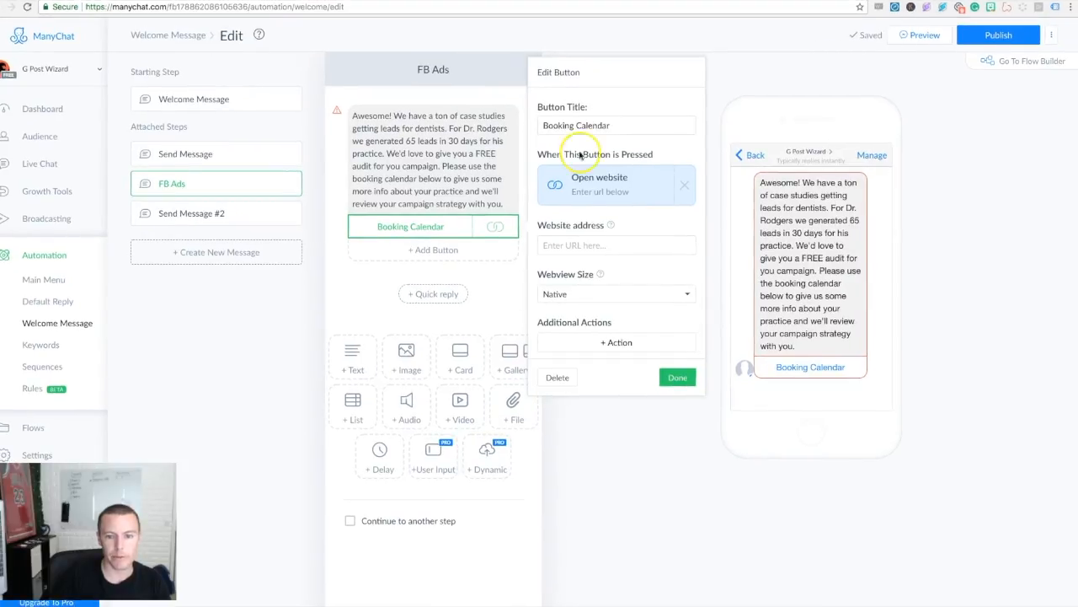
pyautogui.click(558, 245)
pyautogui.hotkey('ctrl', 'v')
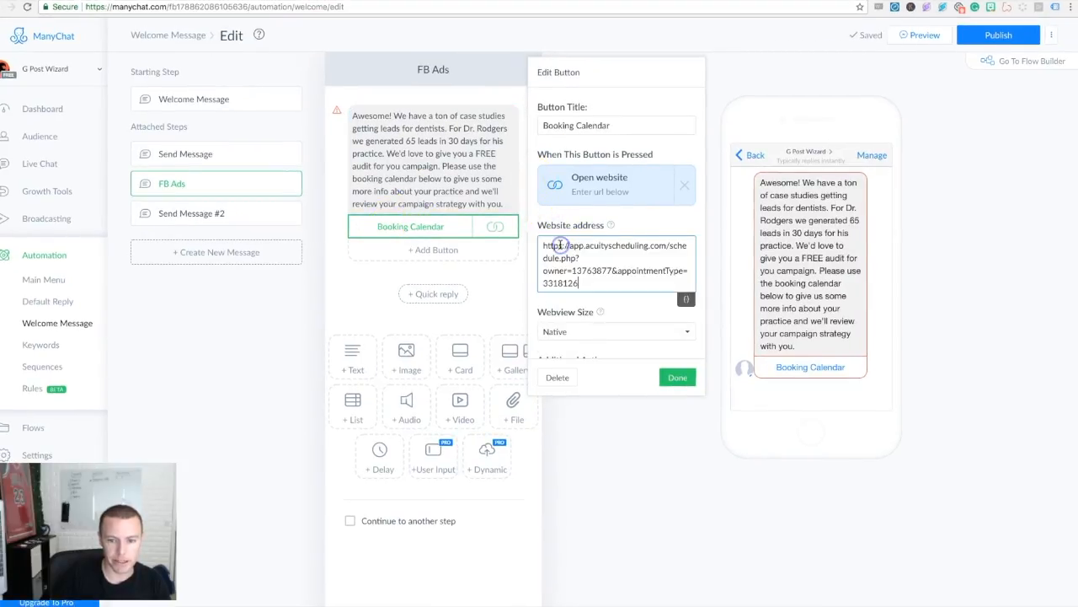
pyautogui.click(681, 379)
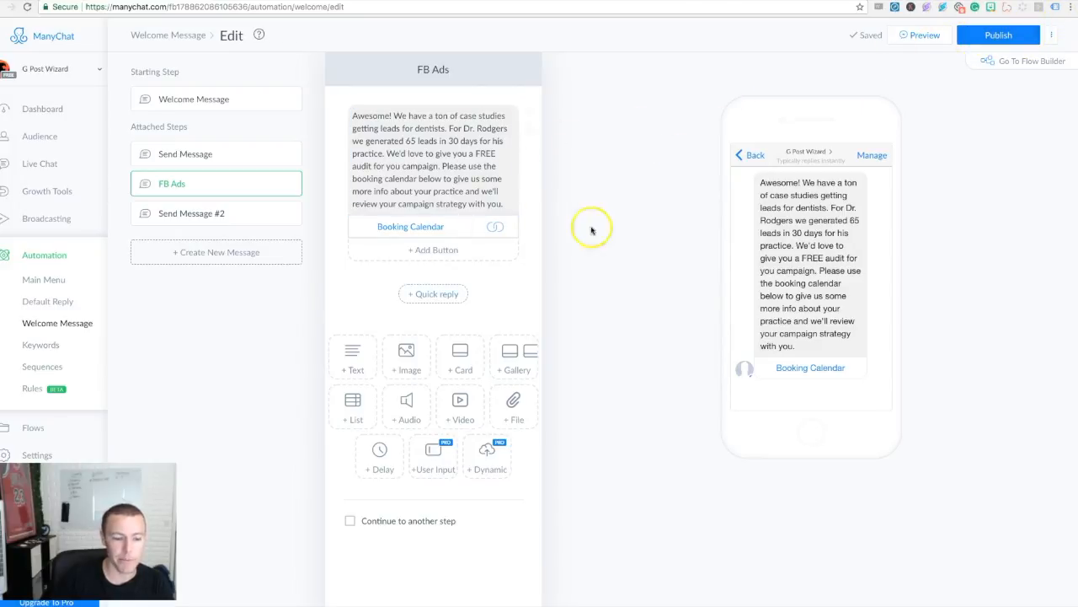
# Step: Try to preview the welcome message flow
pyautogui.click(922, 37)
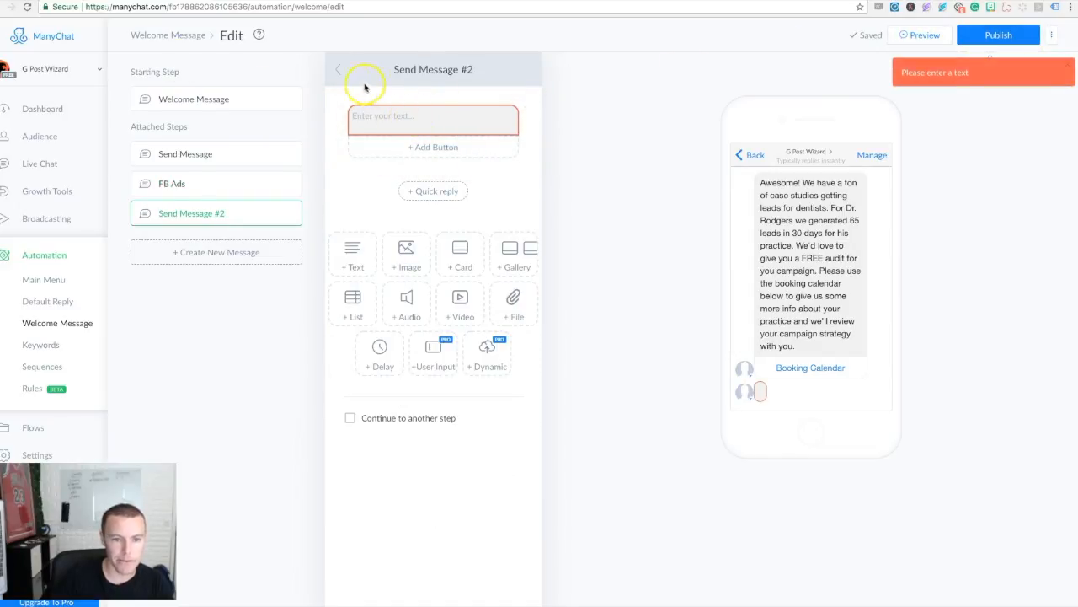
# Step: Review the Welcome Message with its Pricing quick reply and the attached Send Message step asking about services
pyautogui.click(338, 70)
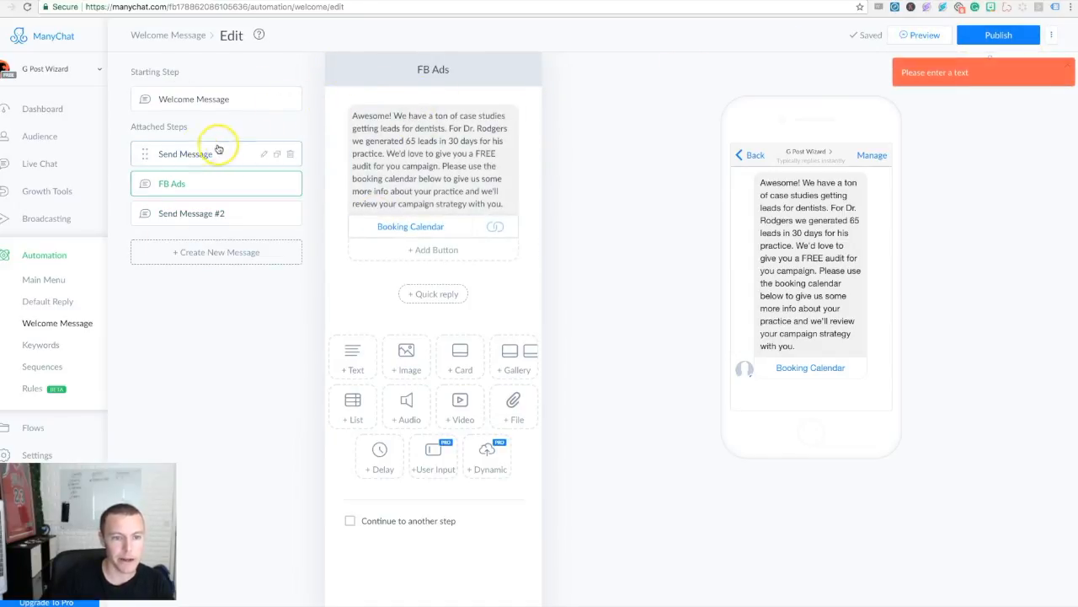
pyautogui.click(187, 152)
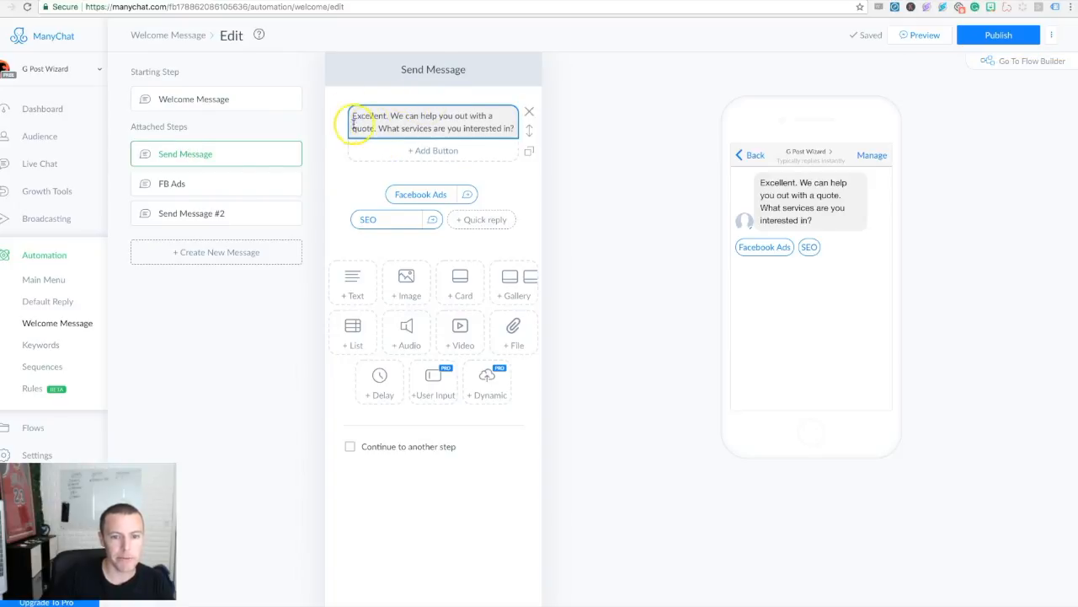
pyautogui.click(205, 99)
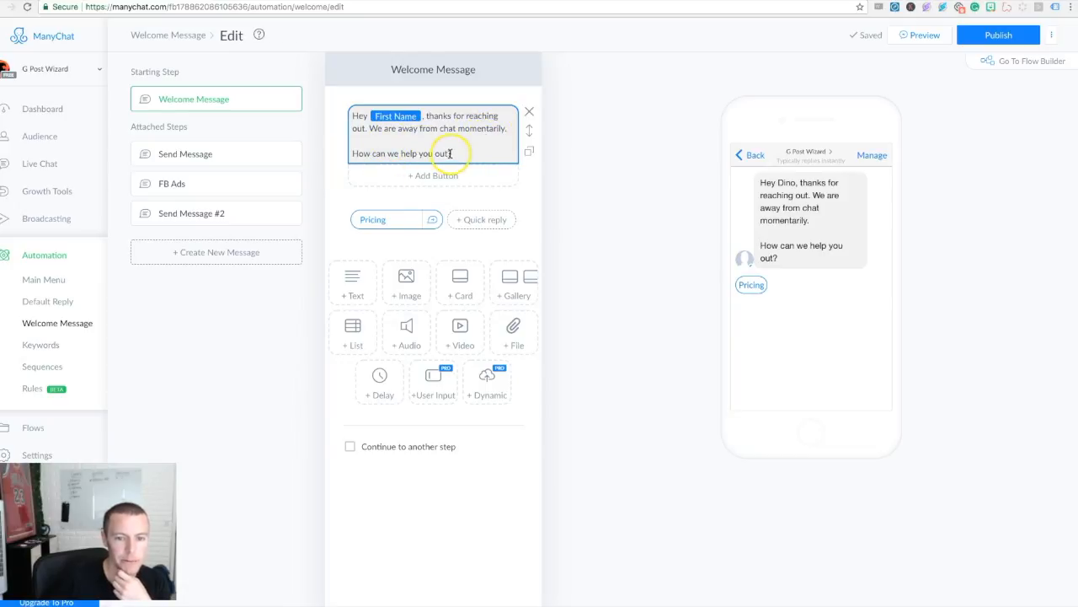
pyautogui.click(384, 218)
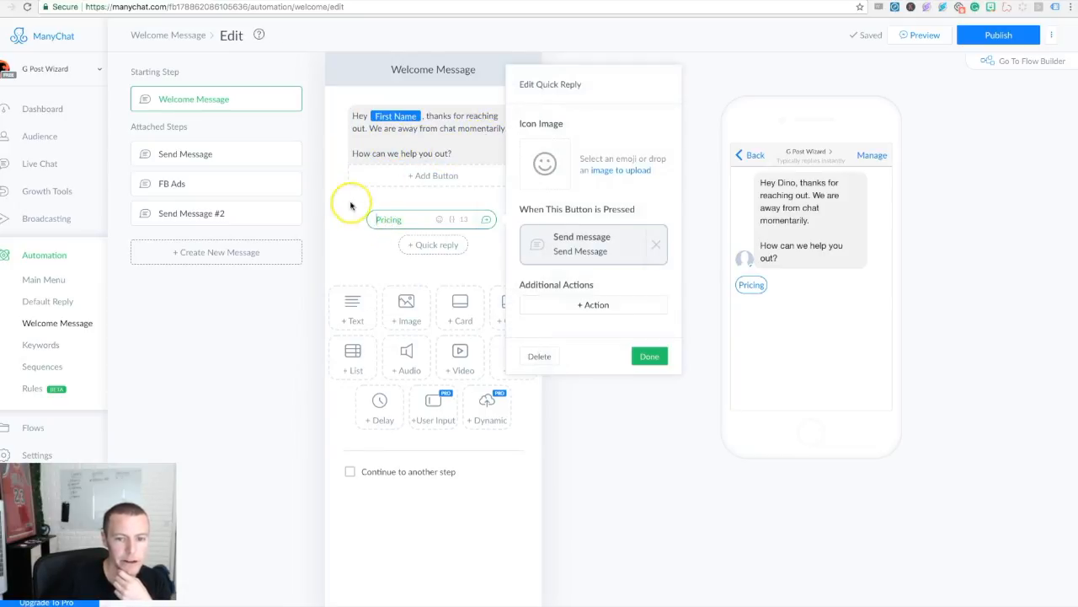
pyautogui.click(350, 205)
pyautogui.click(204, 158)
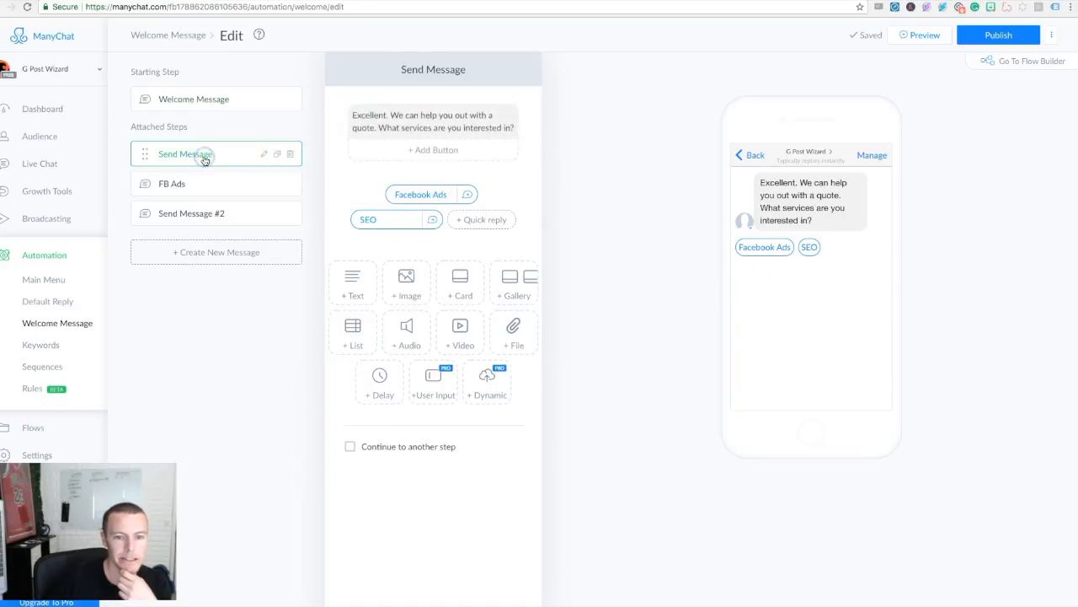
pyautogui.moveTo(353, 115); pyautogui.dragTo(445, 129)
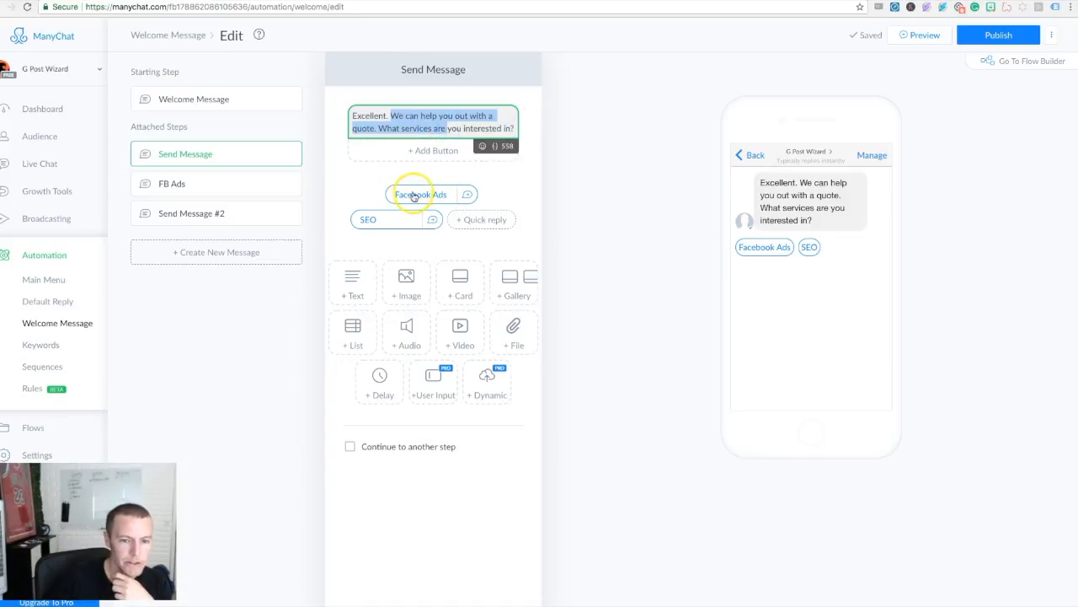
# Step: Open the message linked to the SEO quick reply and write "case study.... booking calendar below." as its text
pyautogui.click(375, 218)
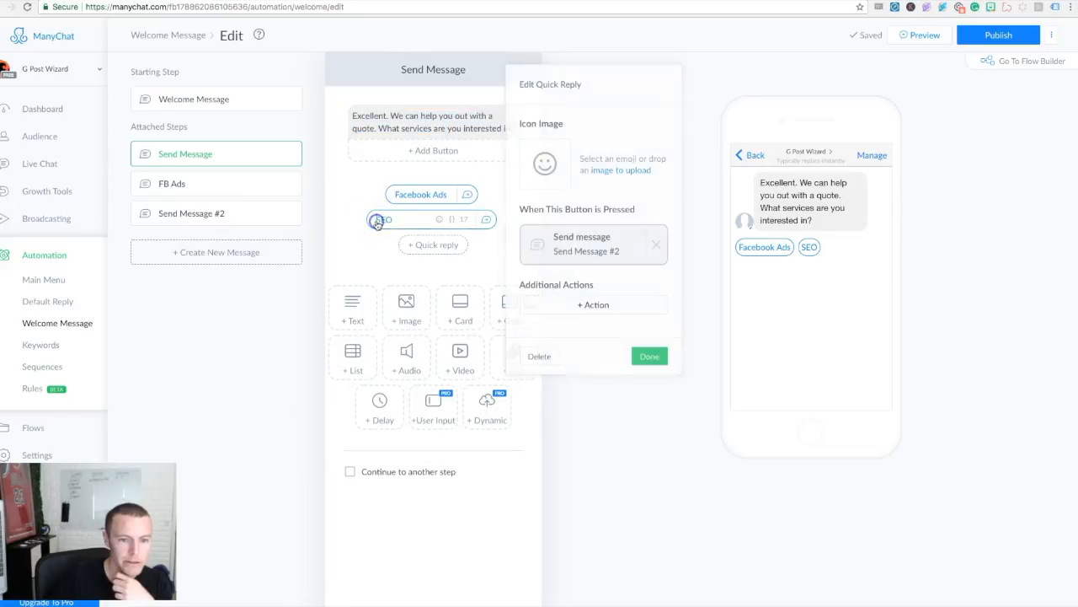
pyautogui.click(541, 255)
pyautogui.click(403, 118)
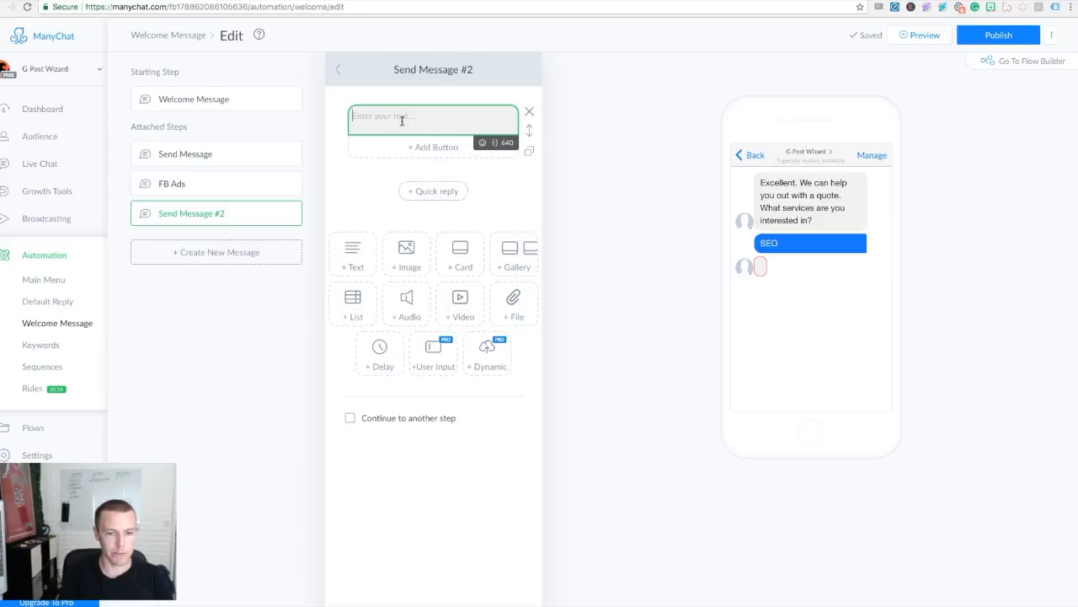
pyautogui.write('ca')
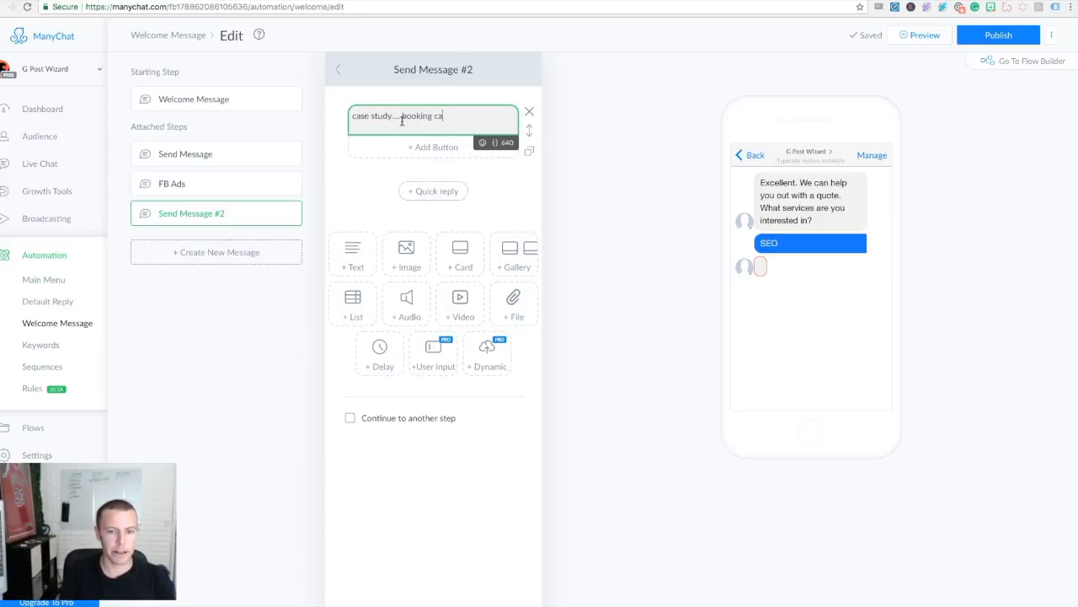
pyautogui.write('lendar below.')
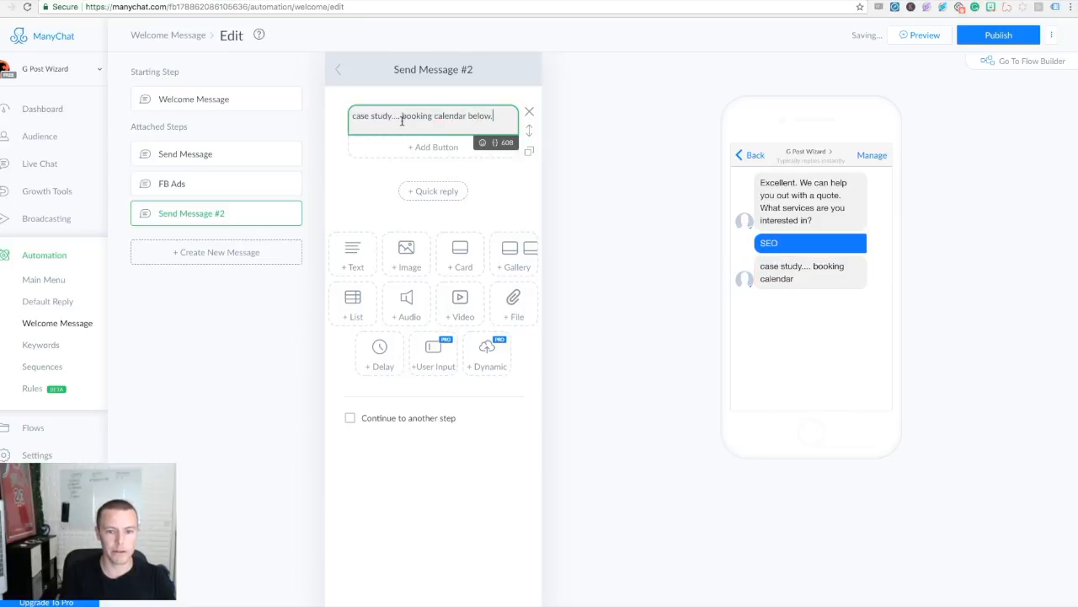
# Step: Rename the SEO quick reply's follow-up message as "SEO"
pyautogui.click(431, 69)
pyautogui.write('SEO')
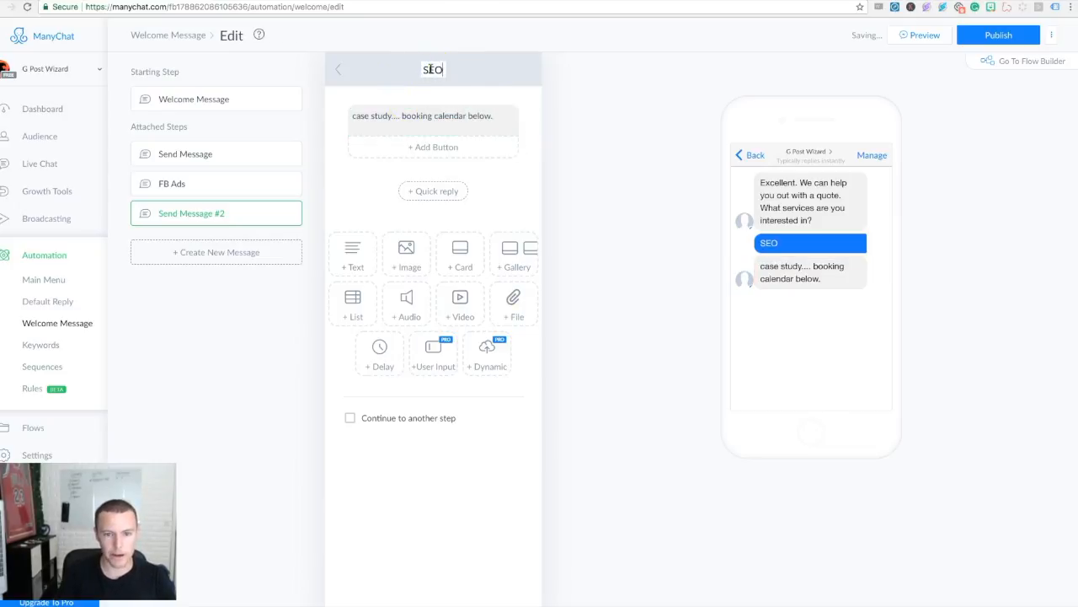
pyautogui.click(498, 81)
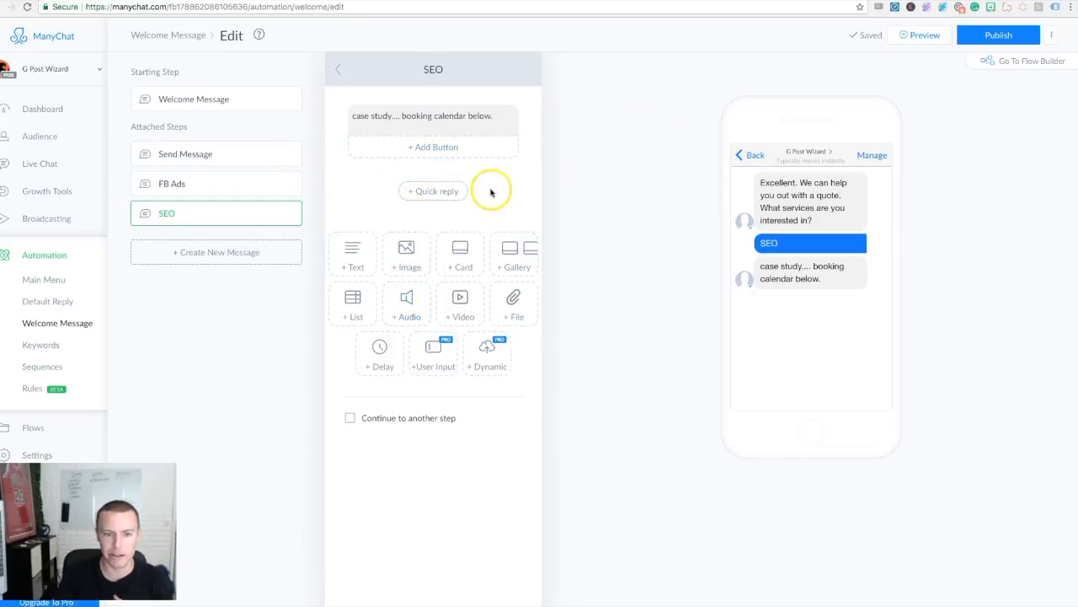
# Step: Send the flow preview to Messenger by opting in with the current Facebook account, and close the preview dialog
pyautogui.click(918, 37)
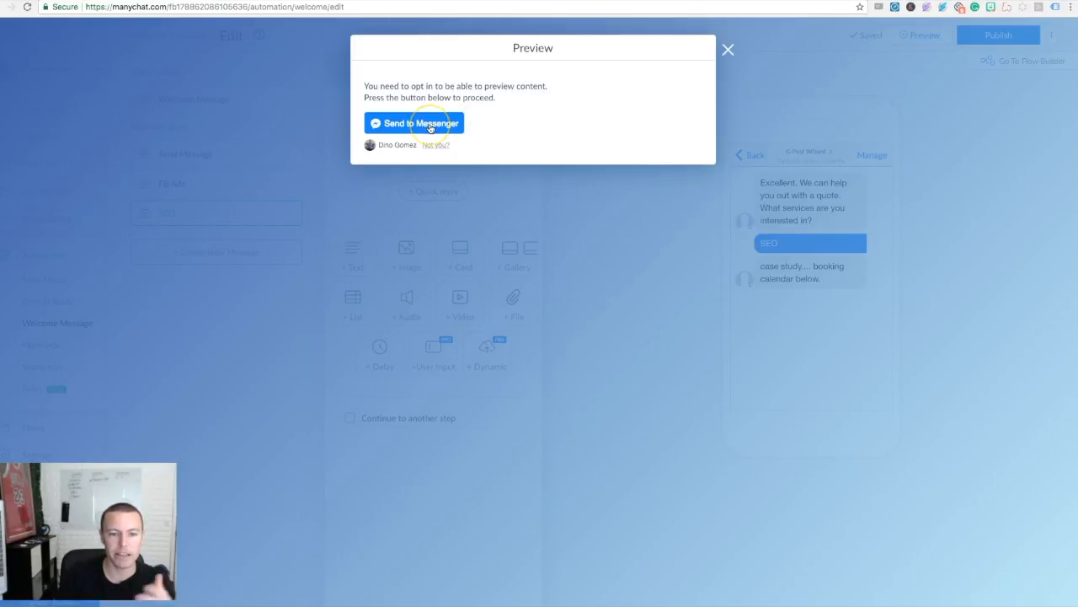
pyautogui.click(430, 127)
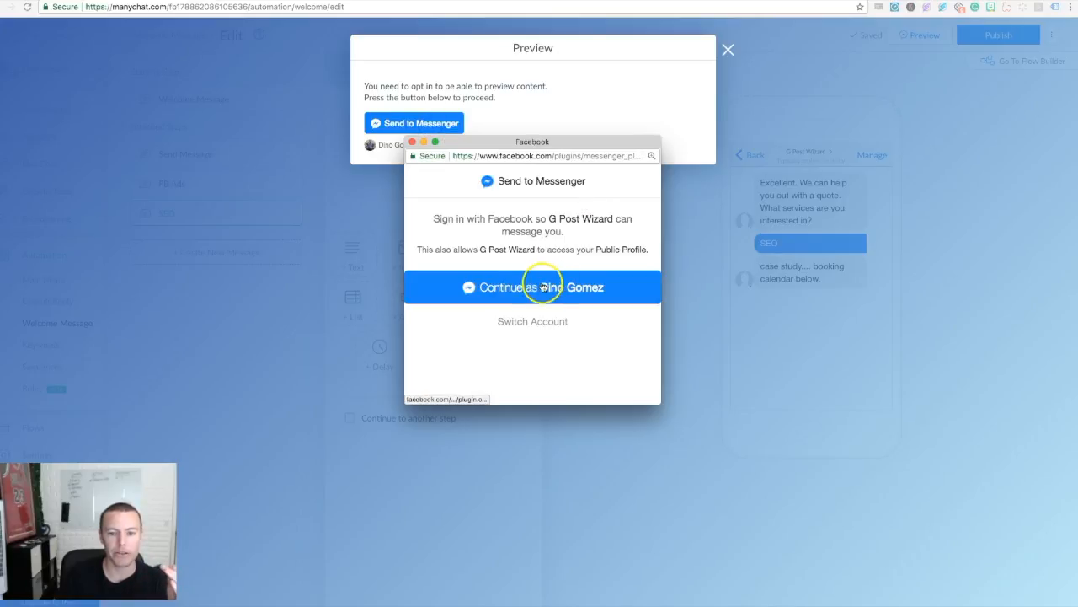
pyautogui.click(499, 290)
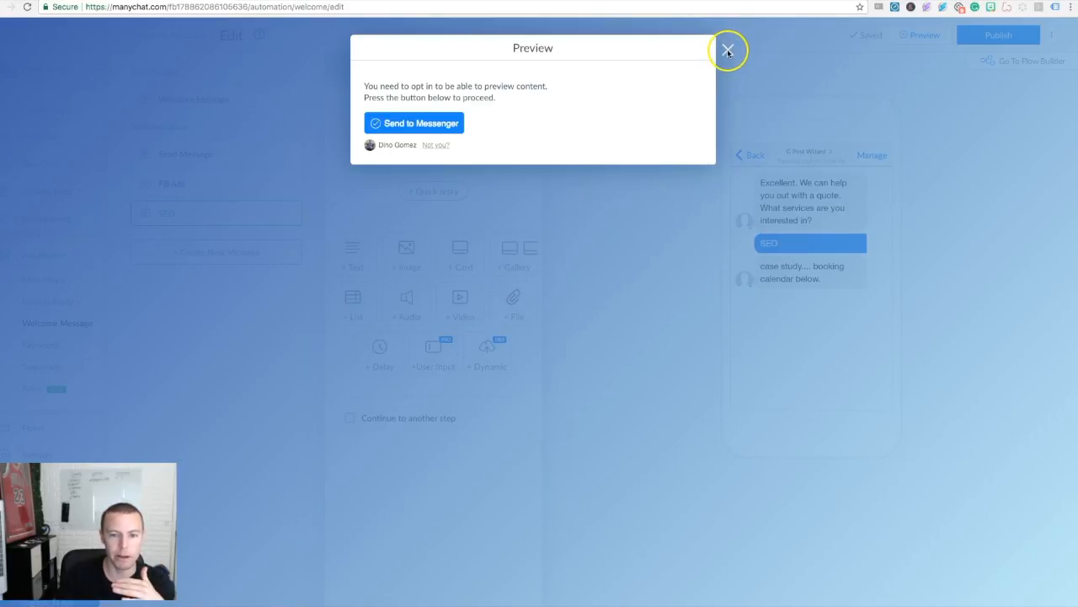
pyautogui.click(729, 50)
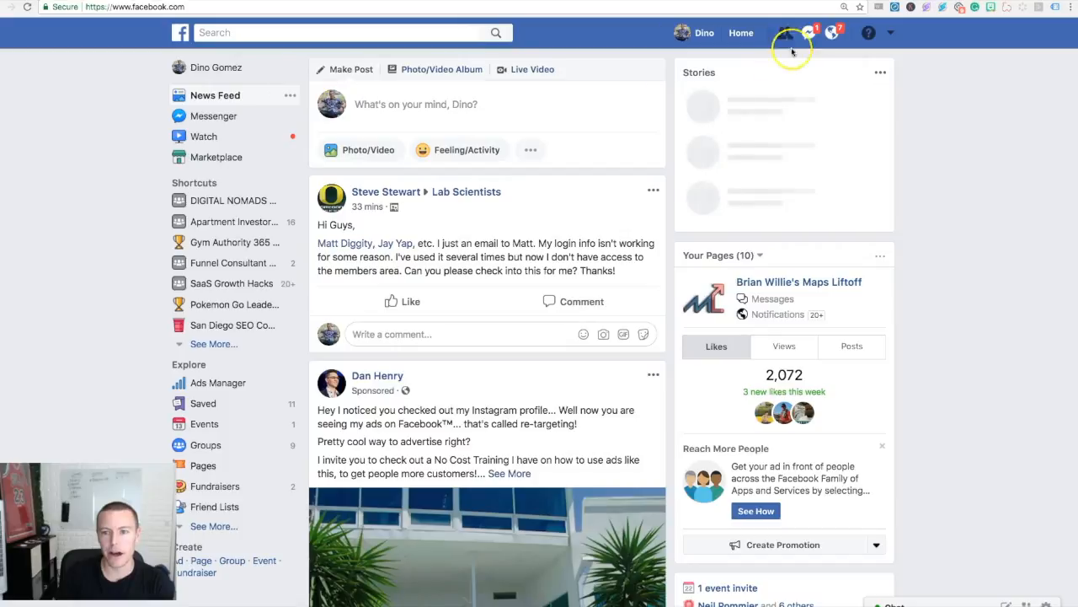
# Step: Test the G Post Wizard conversation on Facebook by answering Pricing and Facebook Ads, check the Booking Calendar link, and close the chat
pyautogui.click(806, 34)
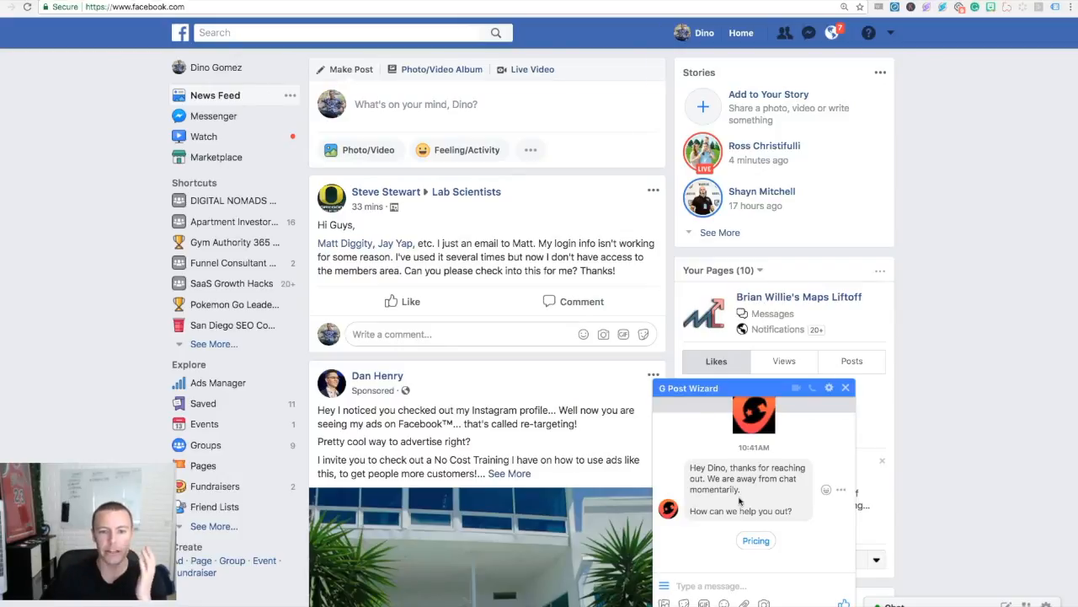
pyautogui.scroll(-10, 604, 335)
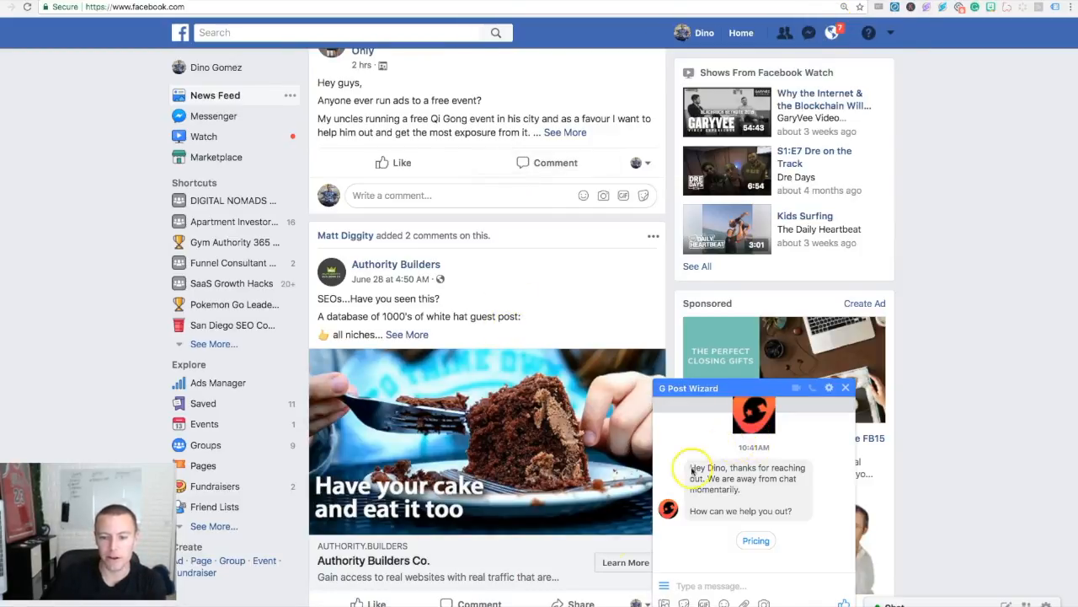
pyautogui.click(755, 544)
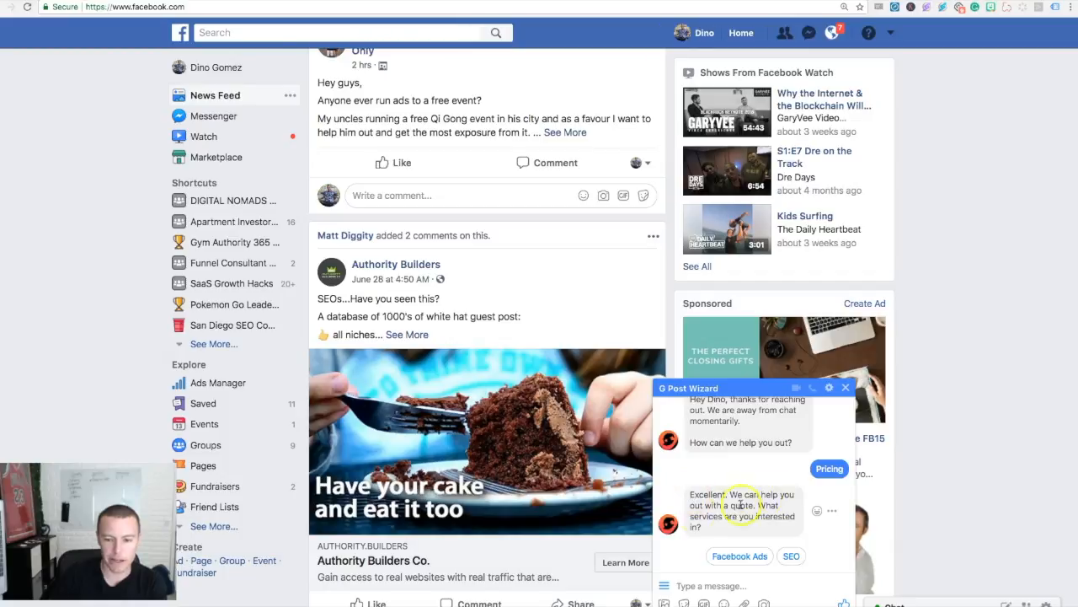
pyautogui.click(725, 553)
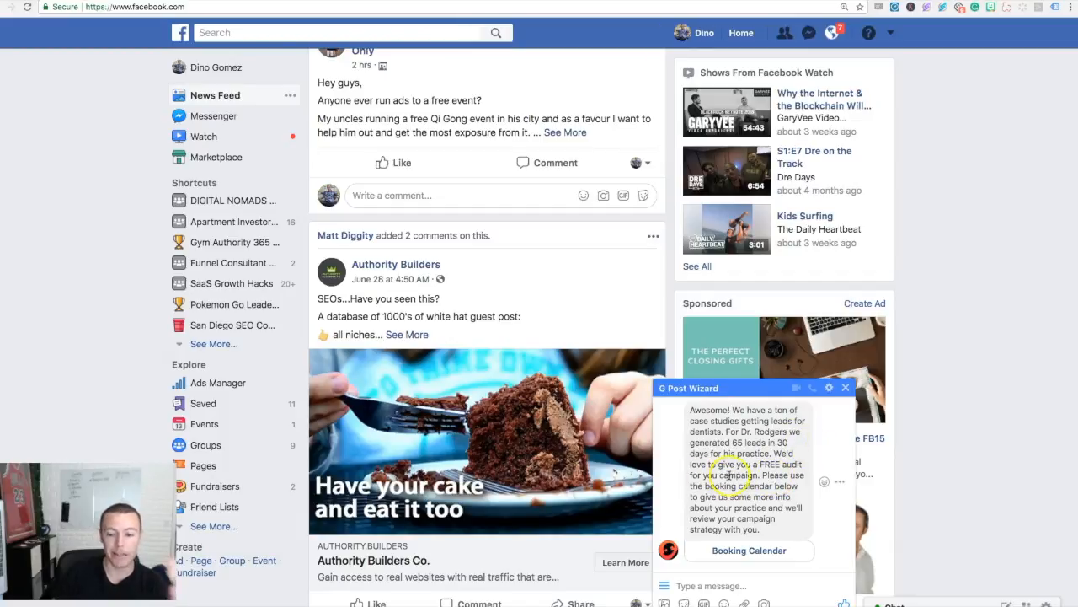
pyautogui.click(715, 552)
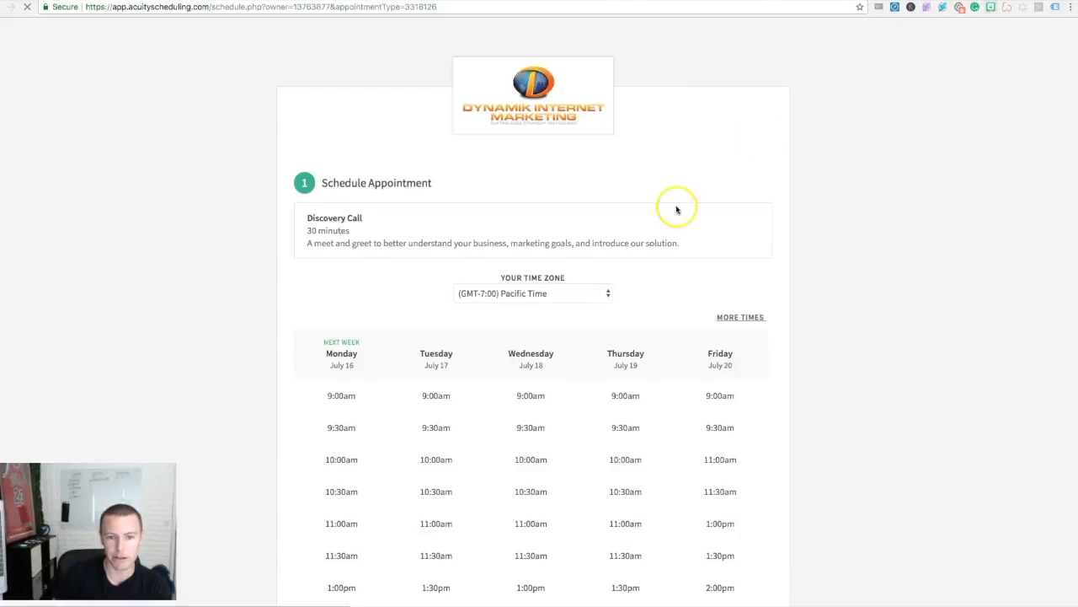
pyautogui.press('super+w')
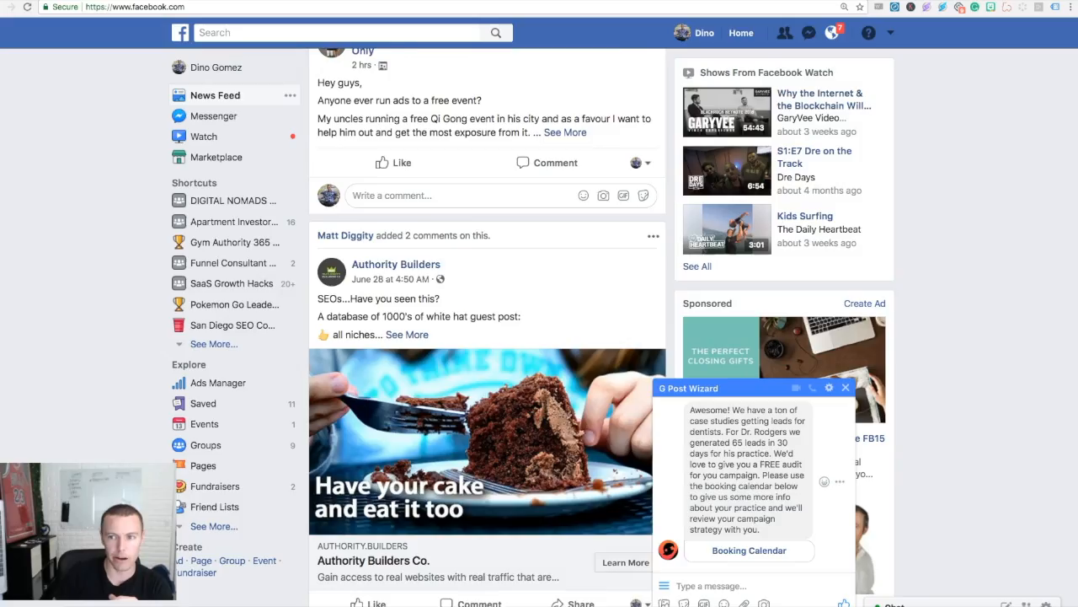
pyautogui.click(846, 390)
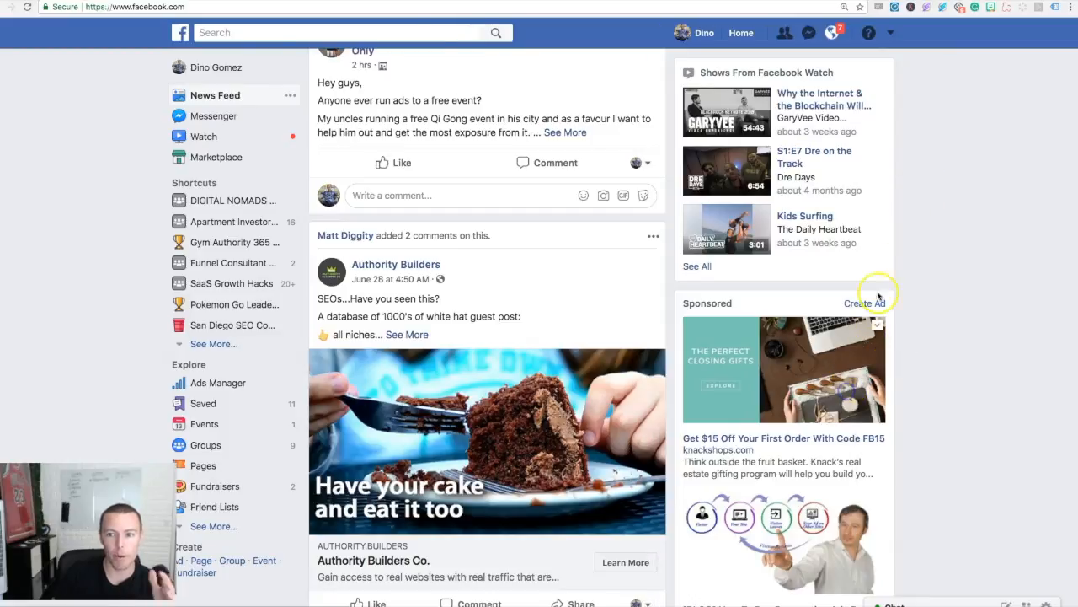
# Step: Switch back to ManyChat and view the Welcome Message starting step
pyautogui.click(123, 1)
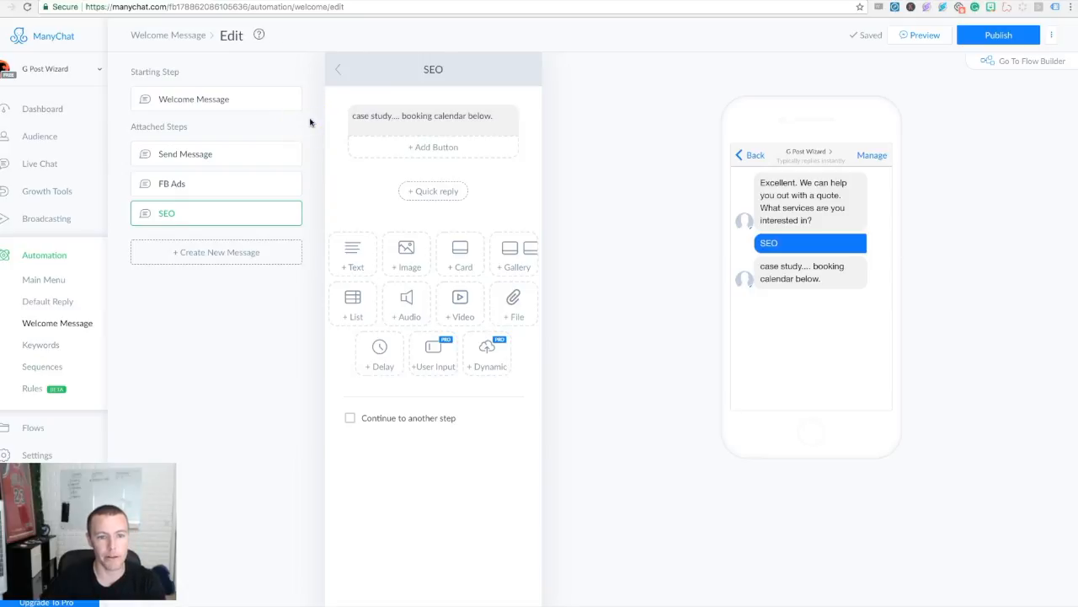
pyautogui.click(163, 98)
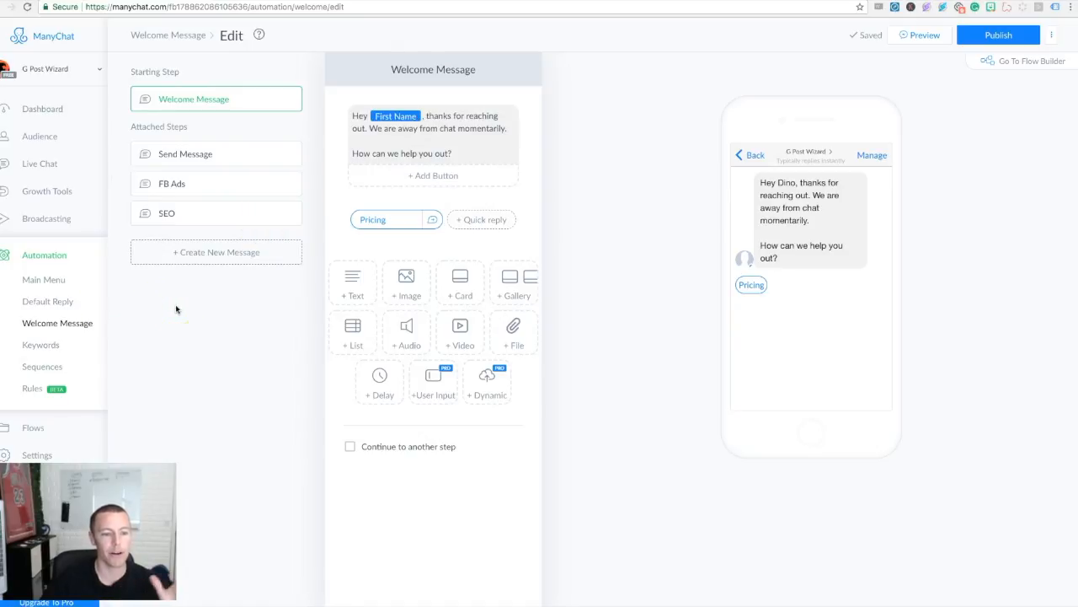
pyautogui.click(613, 144)
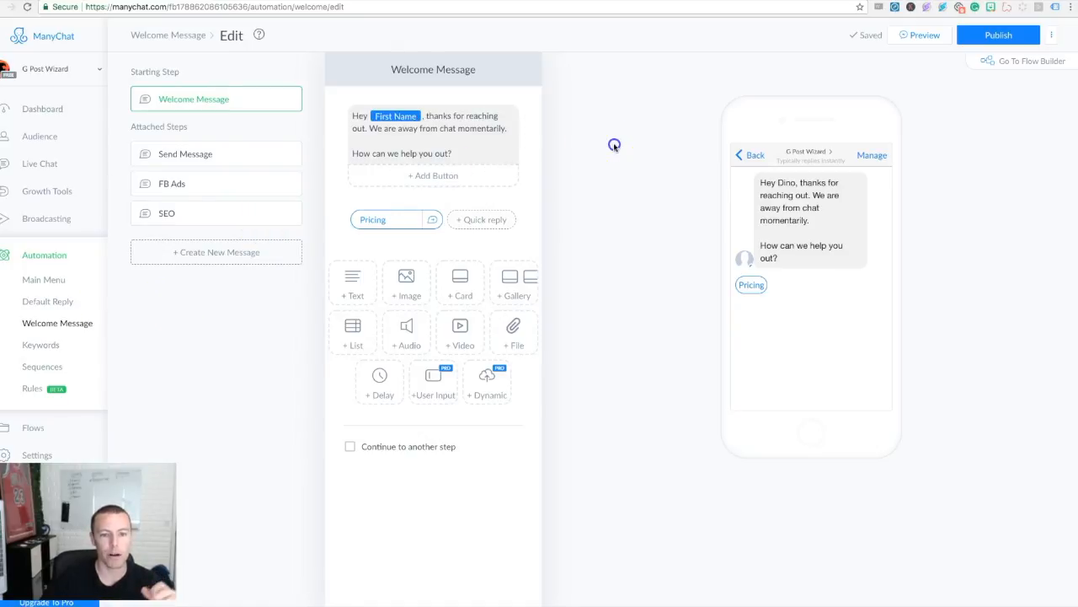
# Step: Go to the page's Growth Tools and try to add a new growth tool
pyautogui.click(38, 254)
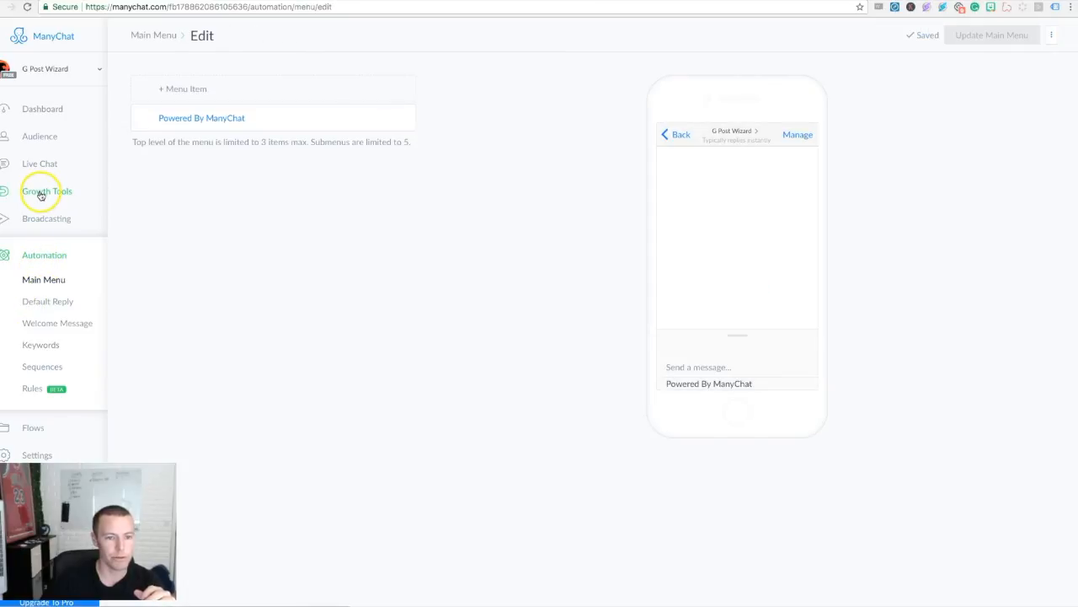
pyautogui.click(41, 194)
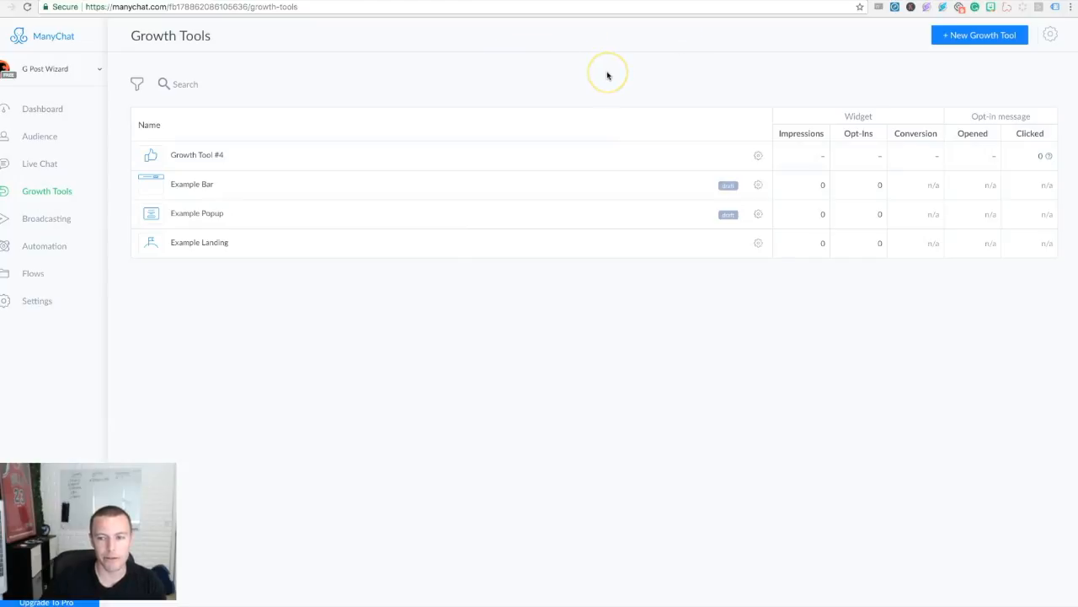
pyautogui.click(974, 35)
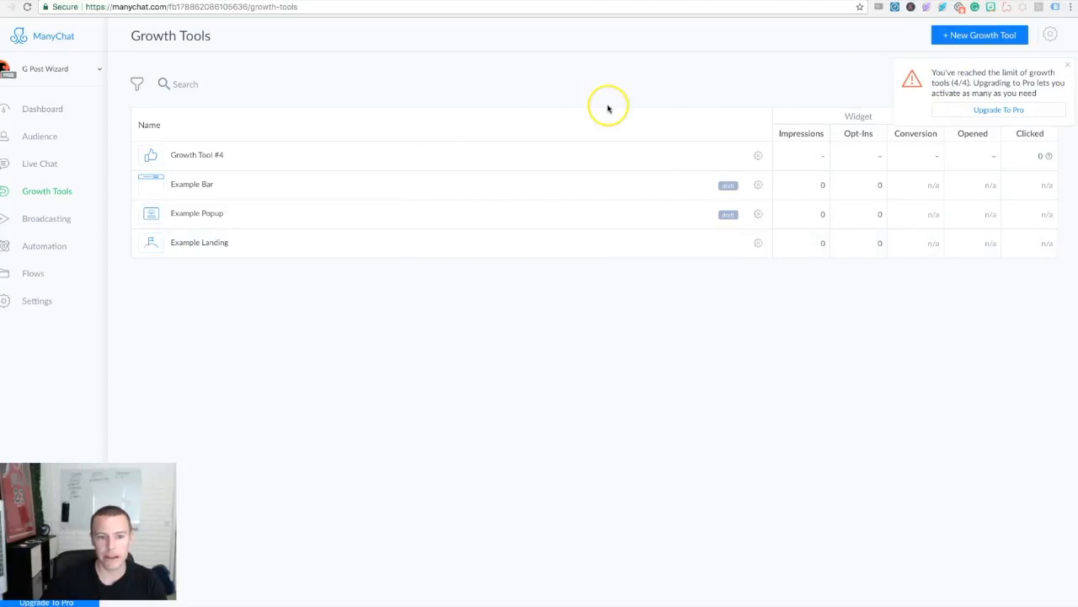
# Step: Delete Growth Tool #4 and dismiss the growth tool limit notice
pyautogui.click(759, 155)
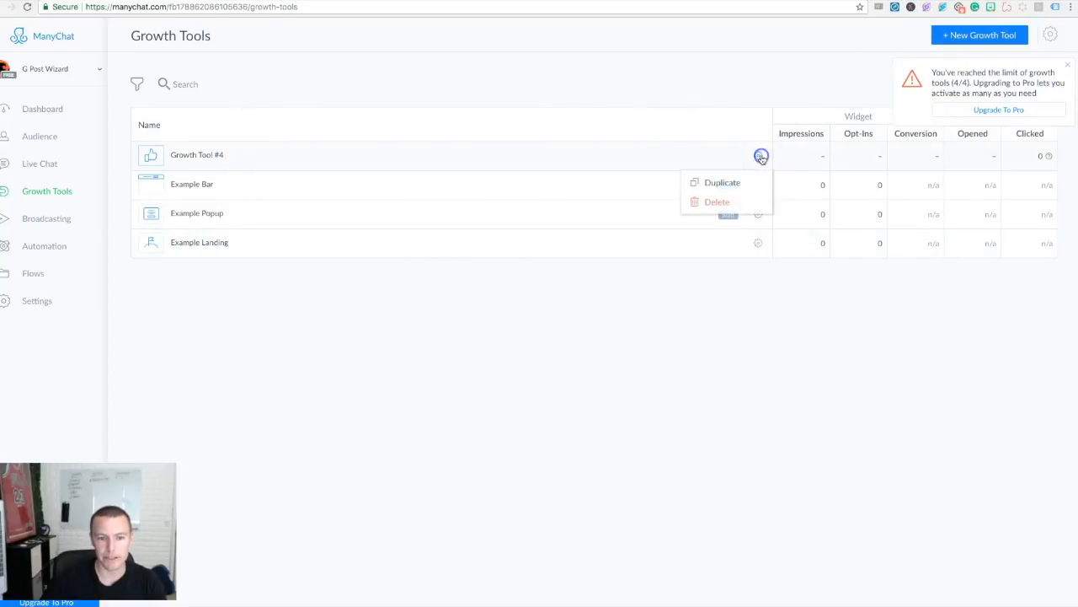
pyautogui.click(718, 204)
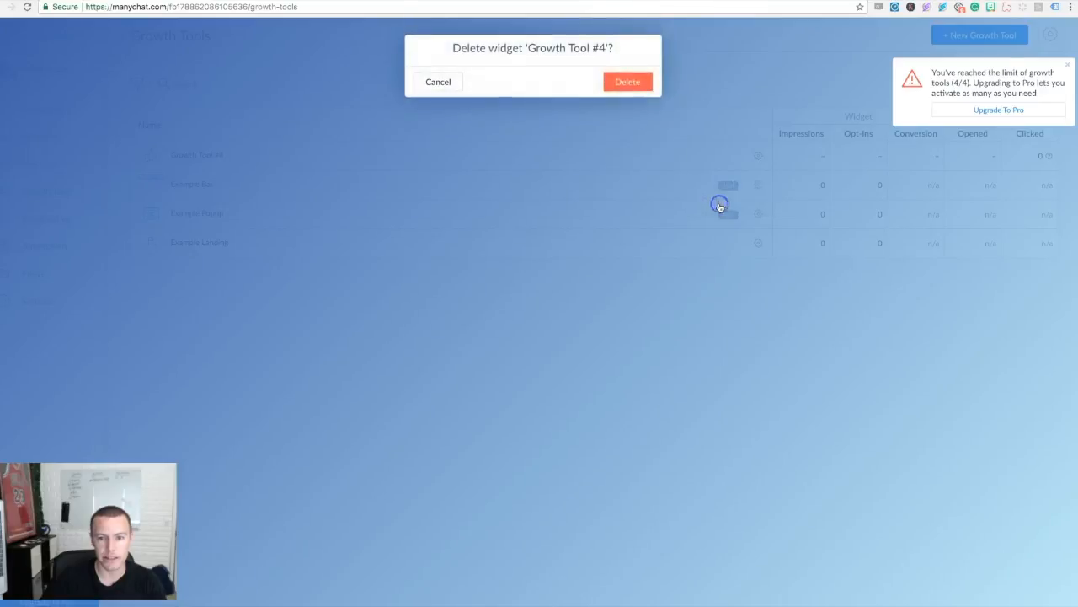
pyautogui.click(636, 82)
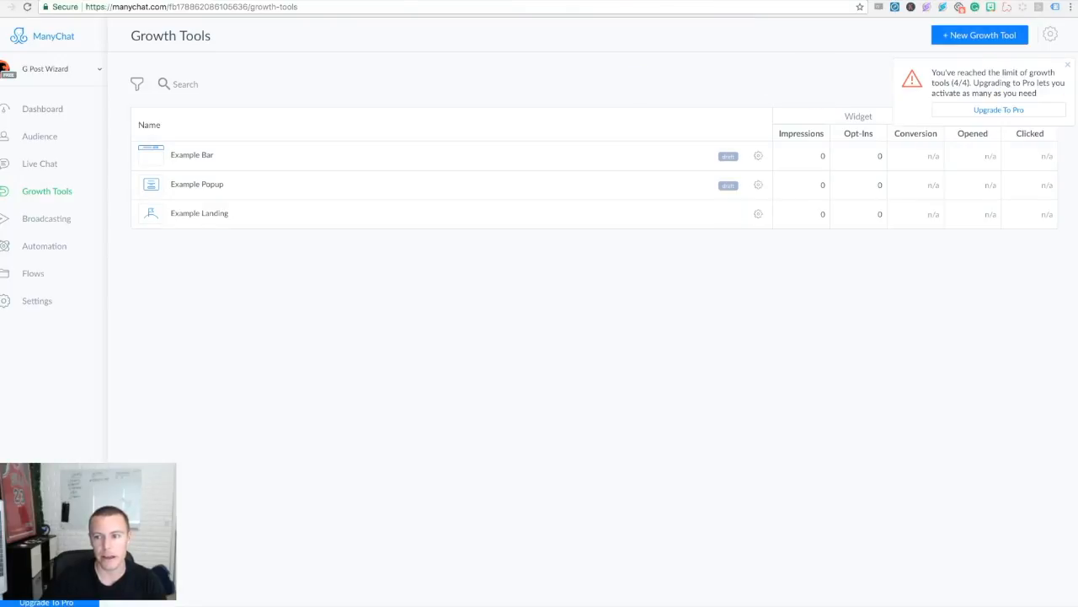
pyautogui.click(1067, 65)
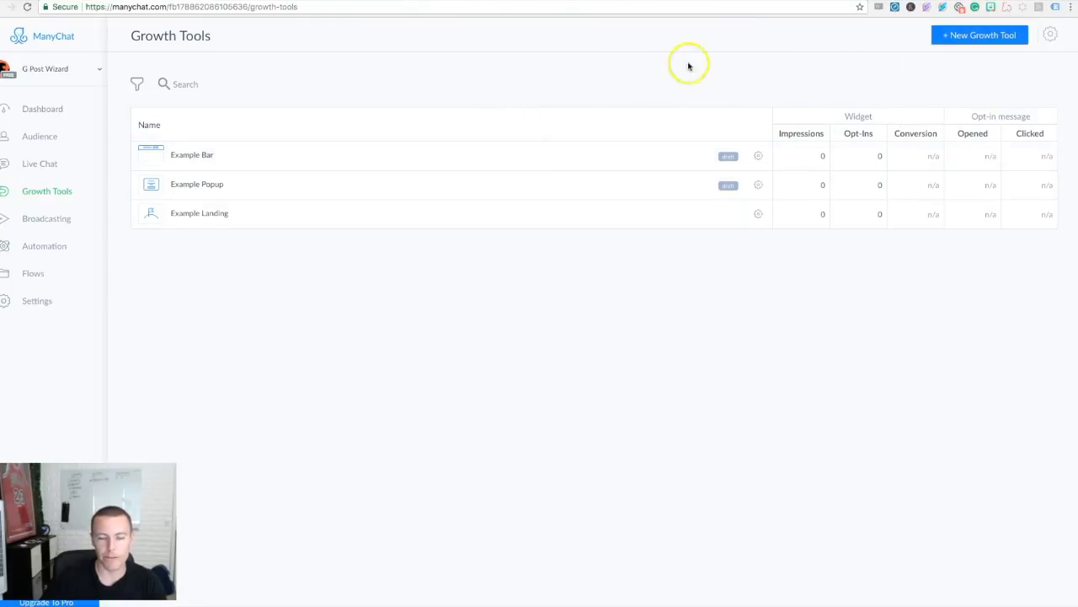
# Step: Create a new growth tool of the Customer Chat type
pyautogui.click(979, 35)
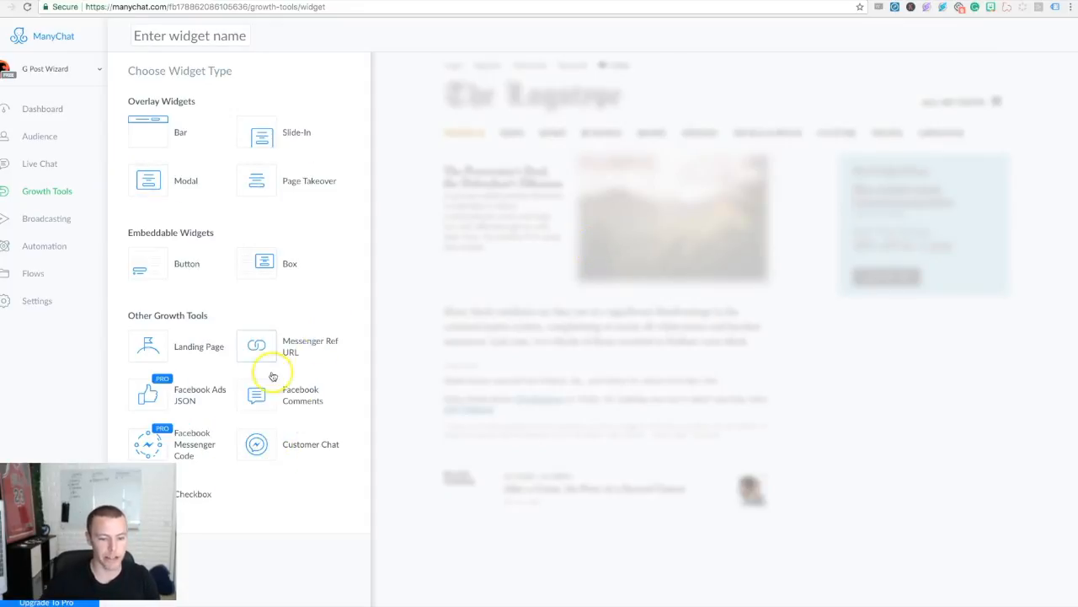
pyautogui.click(257, 444)
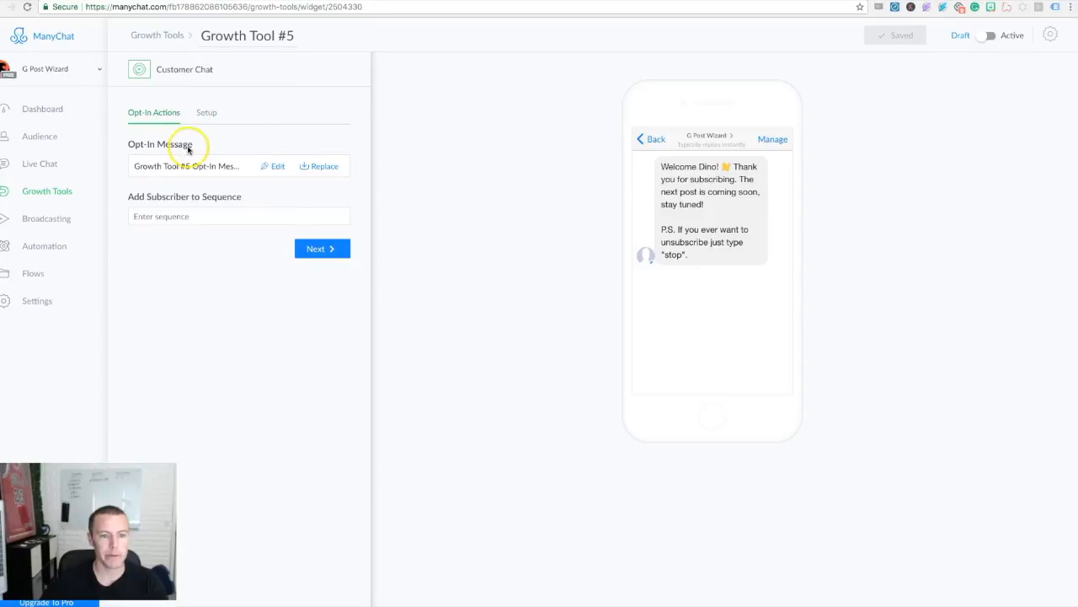
# Step: Rename the growth tool as "Customer Chat" and save it
pyautogui.tripleClick(240, 34)
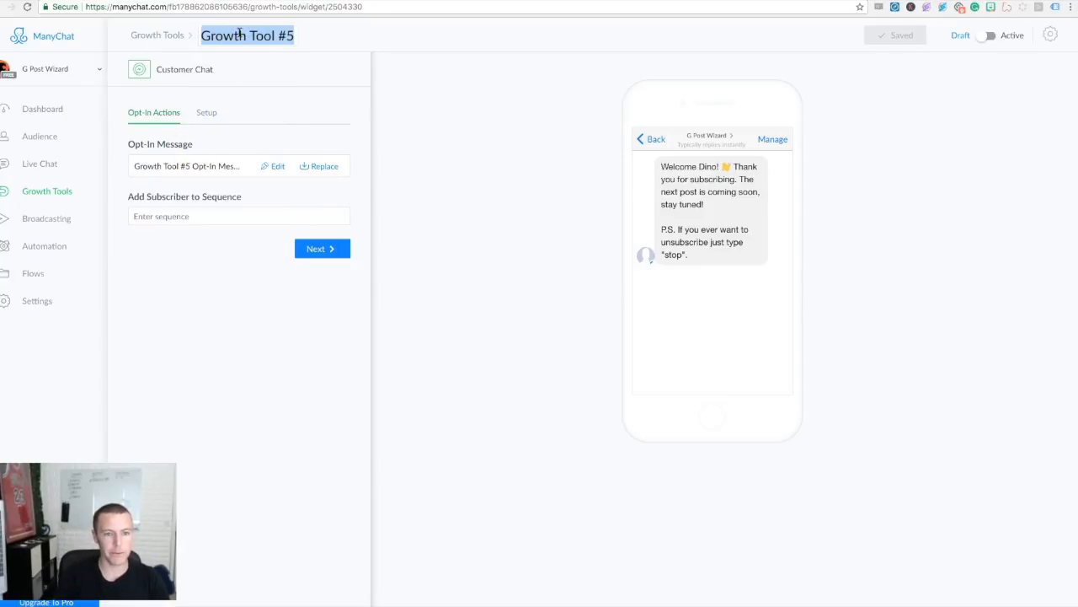
pyautogui.write('Customer Chat')
pyautogui.click(282, 66)
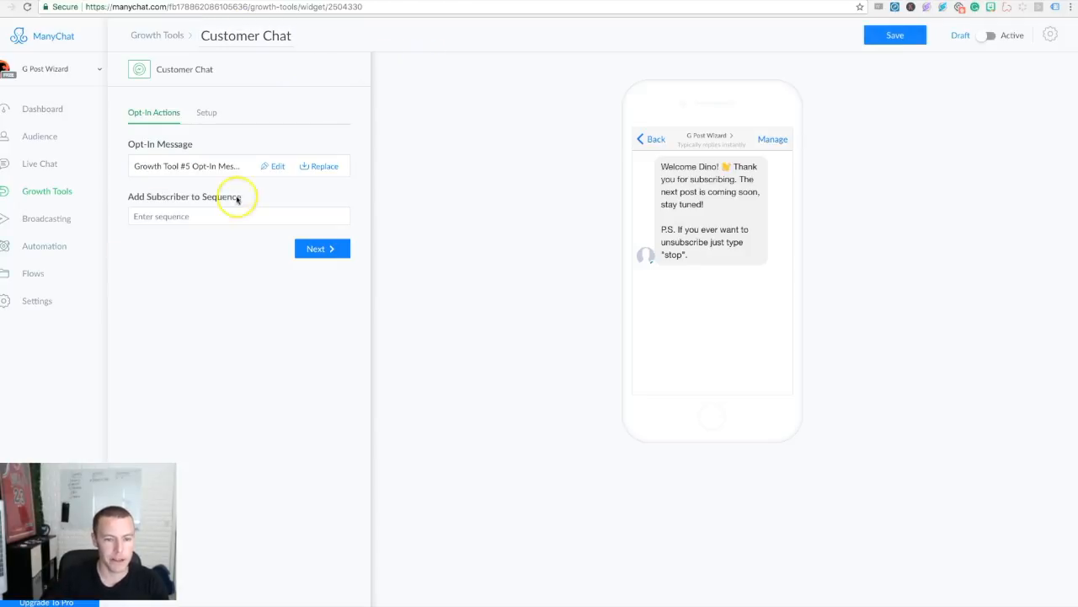
pyautogui.click(276, 166)
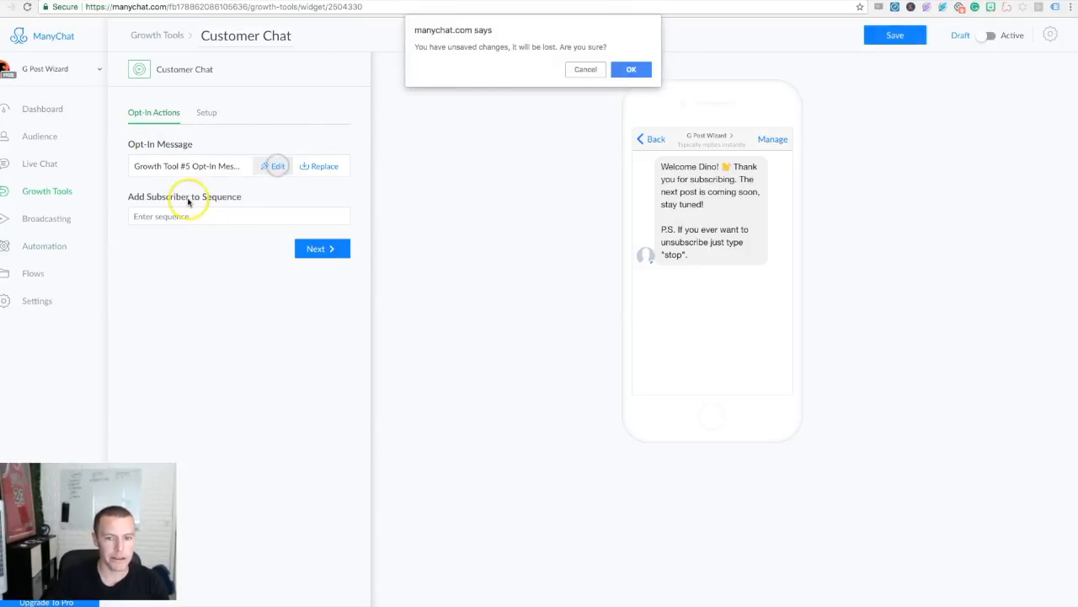
pyautogui.click(586, 69)
pyautogui.click(877, 48)
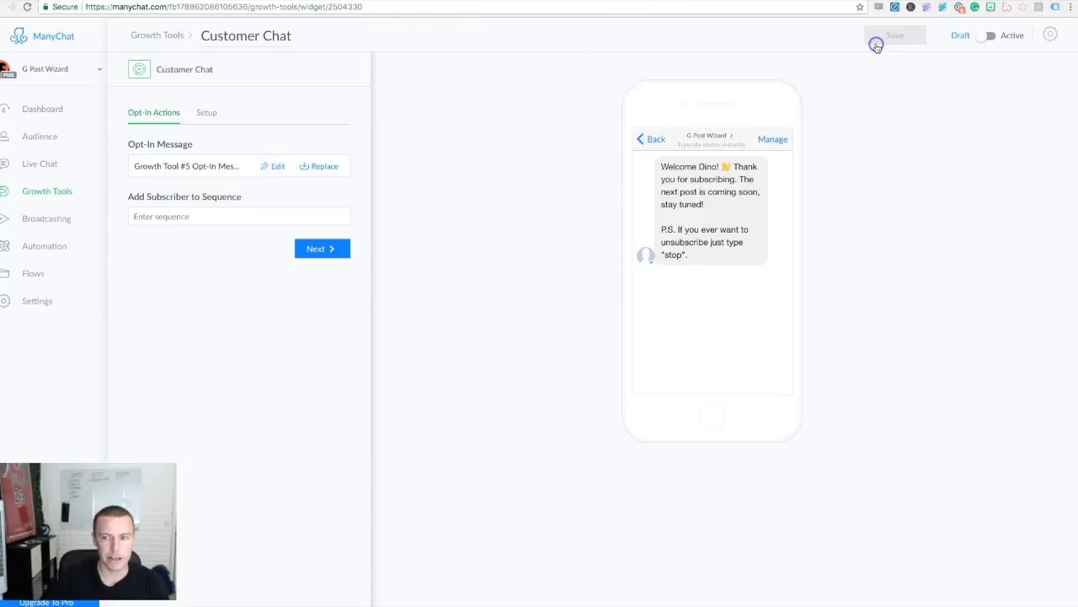
# Step: Change the opt-in message text after the First Name greeting to "What can we help you out with?", publish it and return to the growth tool
pyautogui.click(278, 166)
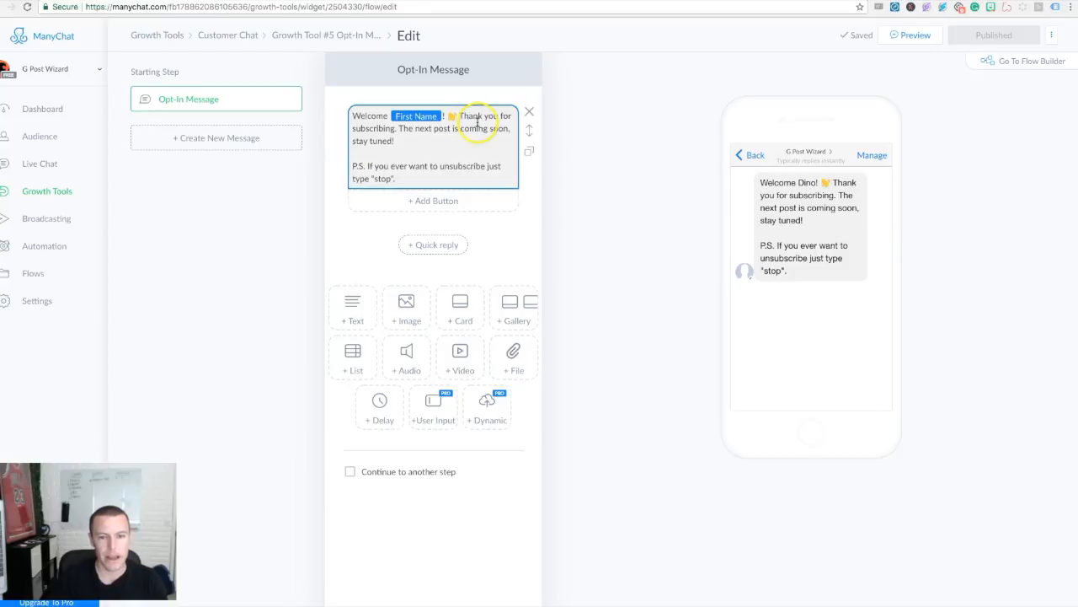
pyautogui.click(438, 127)
pyautogui.click(417, 144)
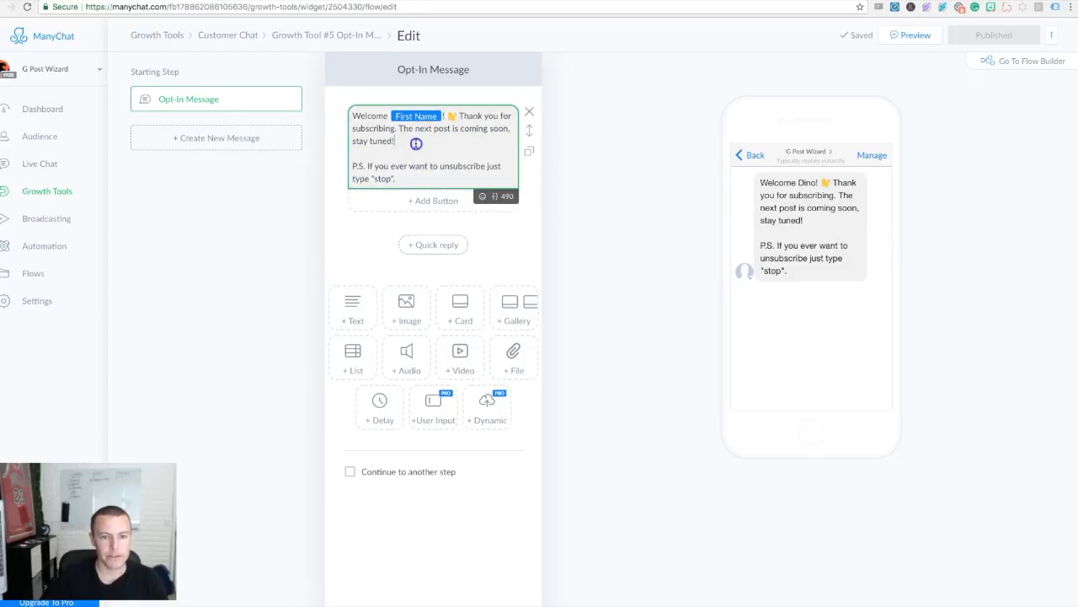
pyautogui.click(364, 152)
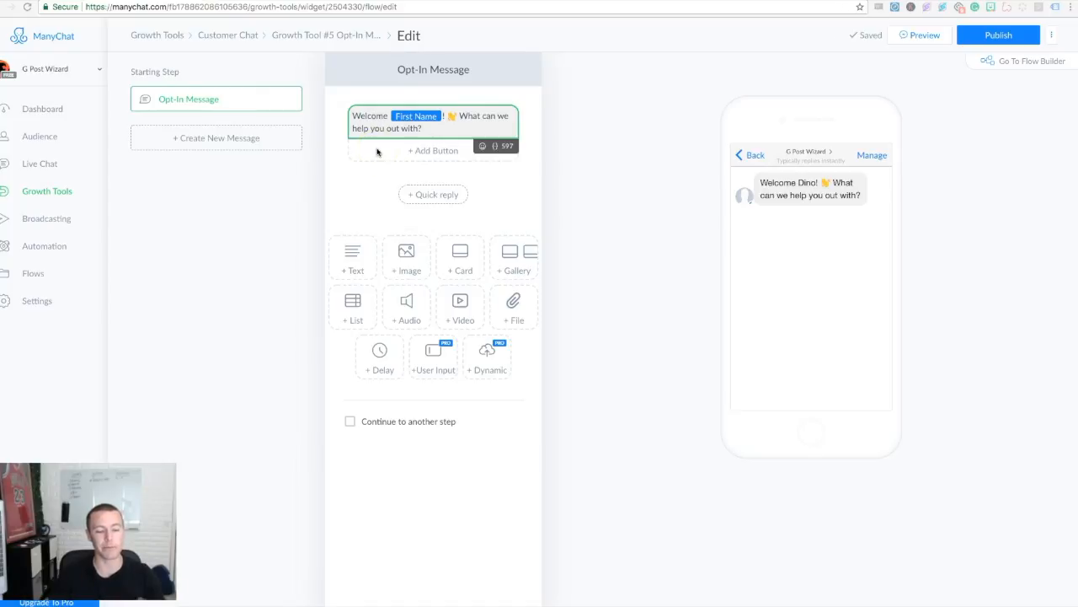
pyautogui.click(431, 128)
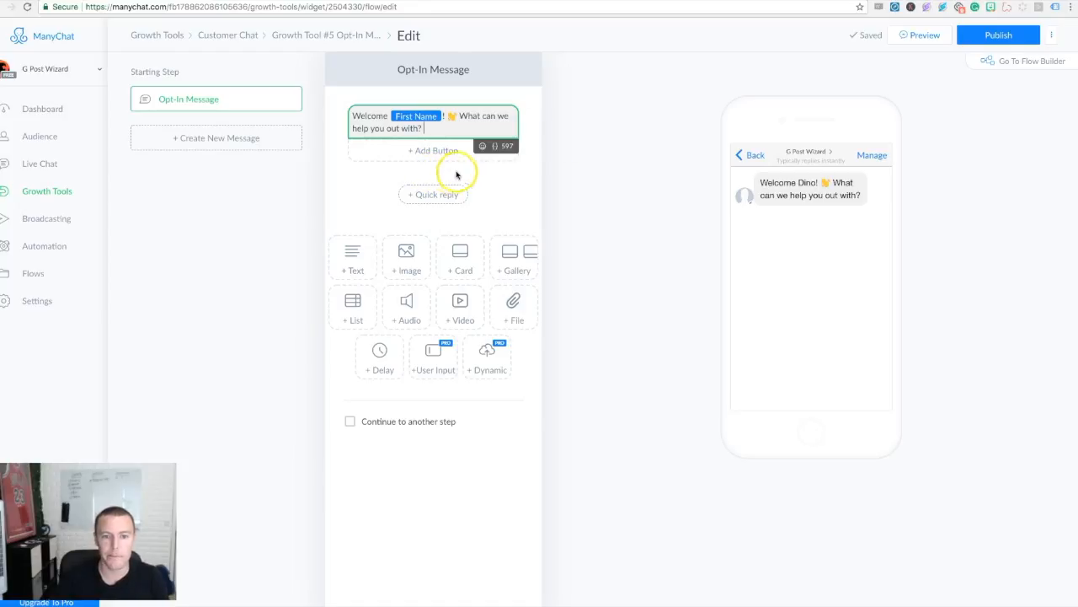
pyautogui.click(963, 37)
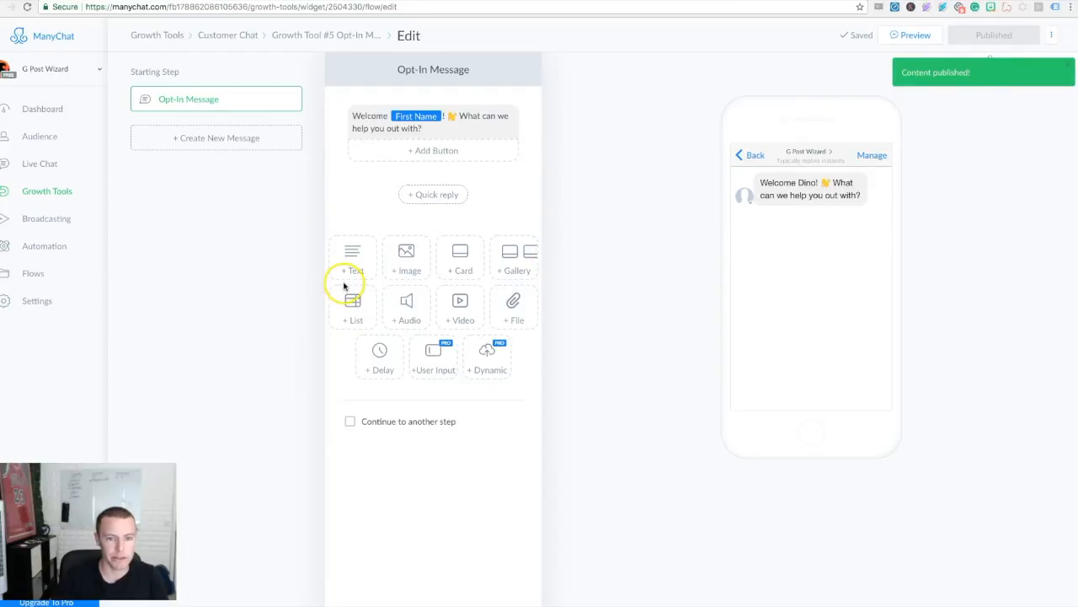
pyautogui.click(239, 37)
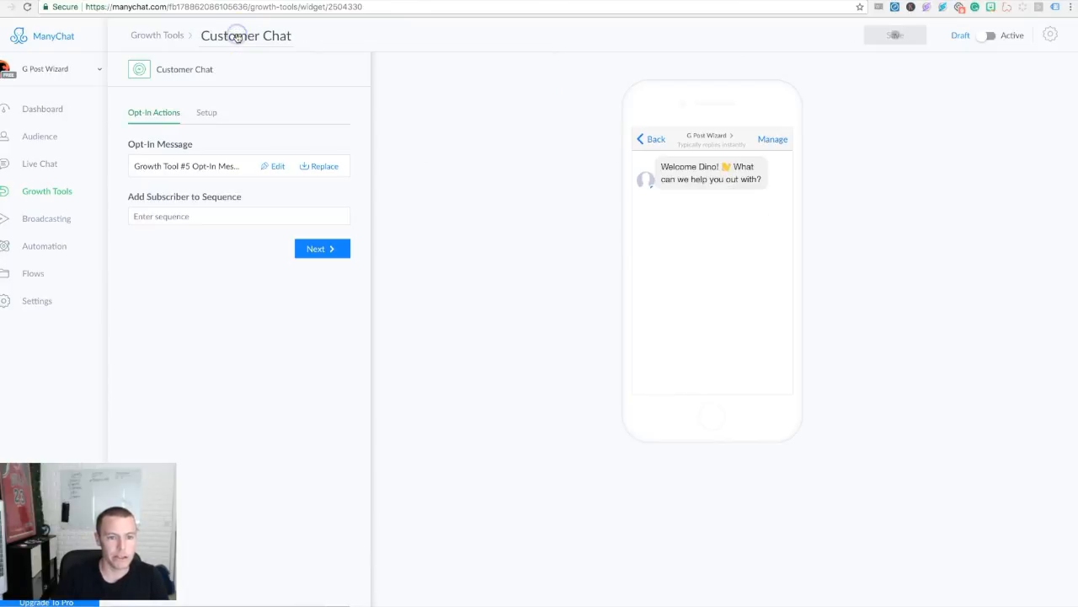
# Step: Look over the Customer Chat setup settings and the sequences available under Add Subscriber to Sequence
pyautogui.click(209, 117)
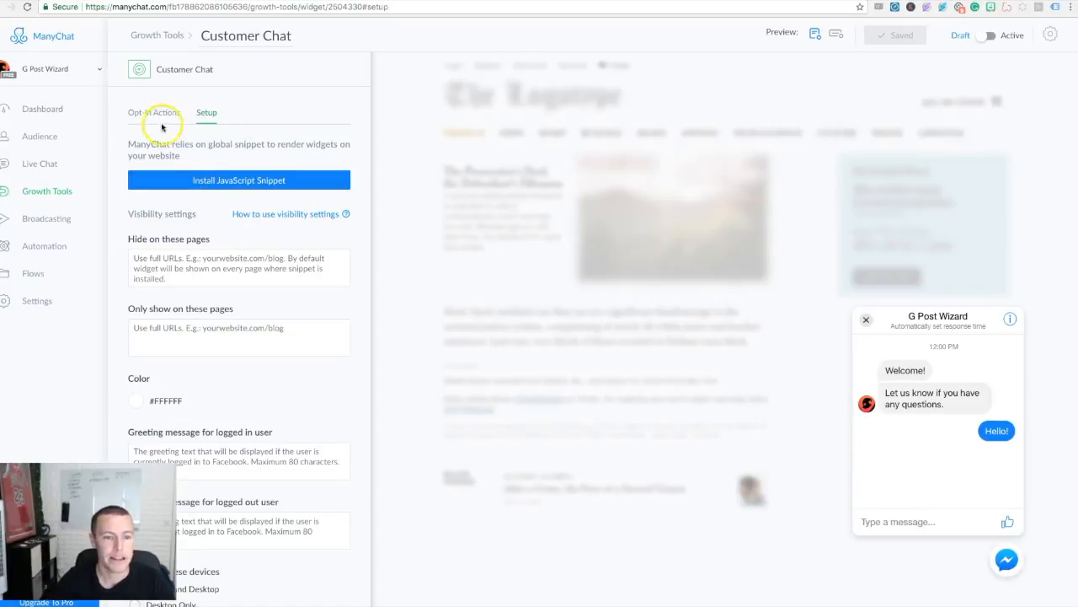
pyautogui.click(152, 113)
pyautogui.click(202, 217)
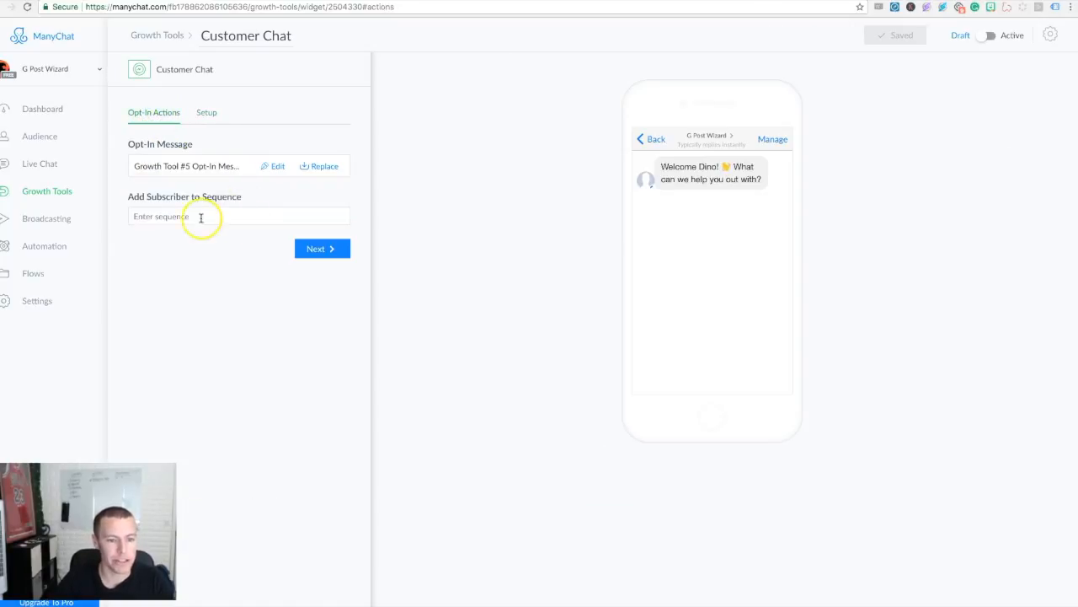
pyautogui.moveTo(129, 196); pyautogui.dragTo(252, 197)
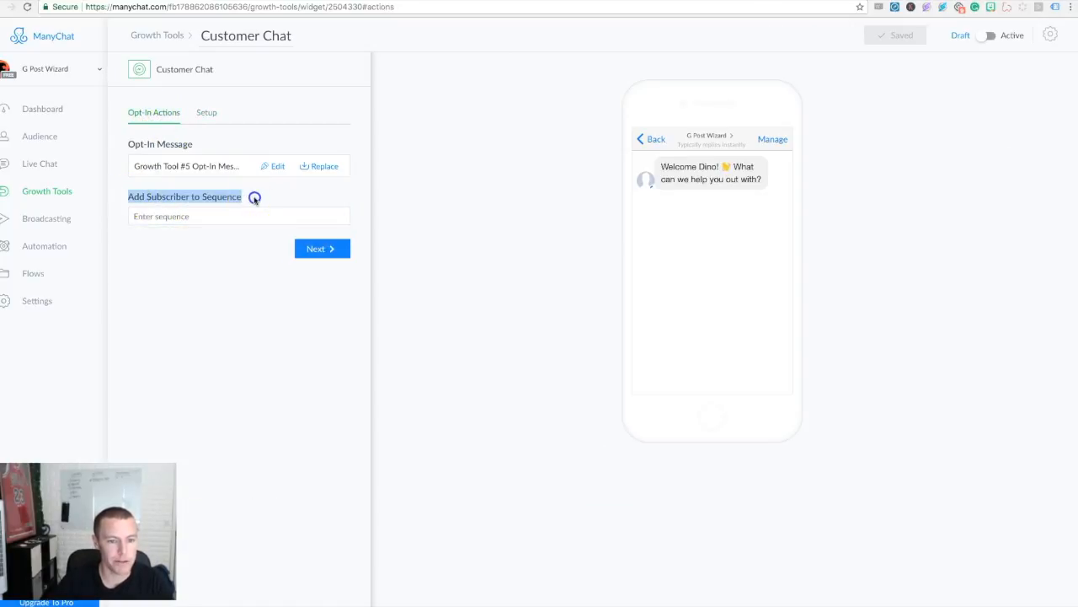
pyautogui.click(199, 255)
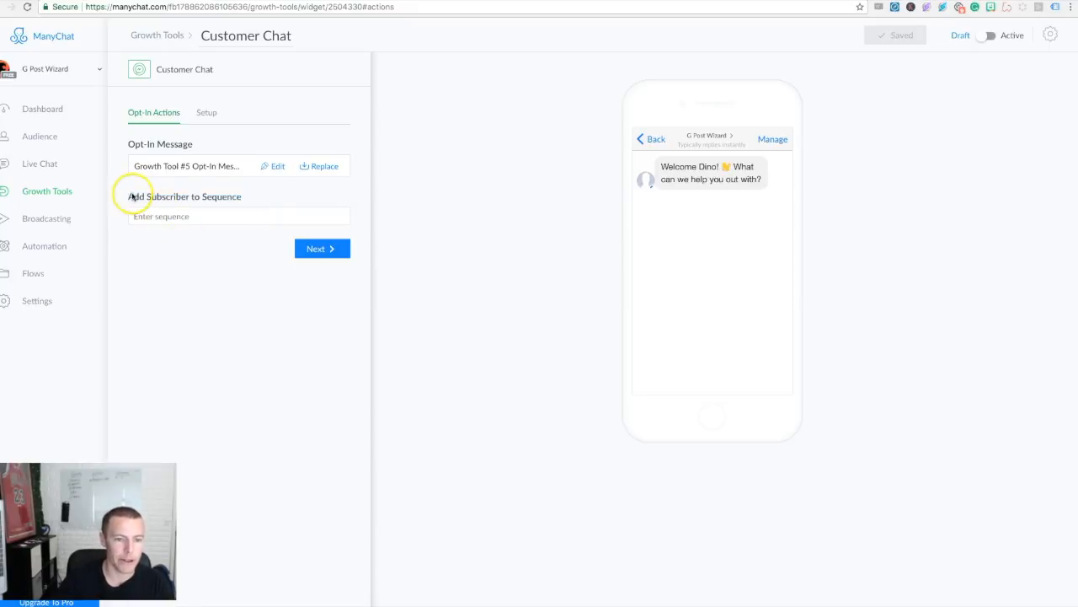
pyautogui.moveTo(128, 196); pyautogui.dragTo(236, 196)
pyautogui.click(204, 245)
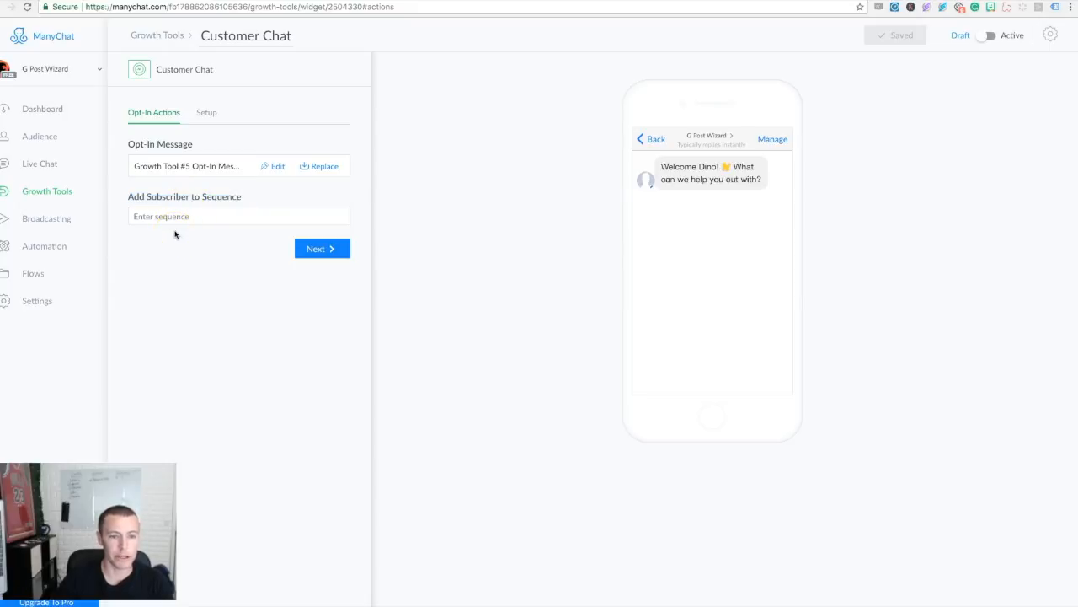
pyautogui.click(179, 216)
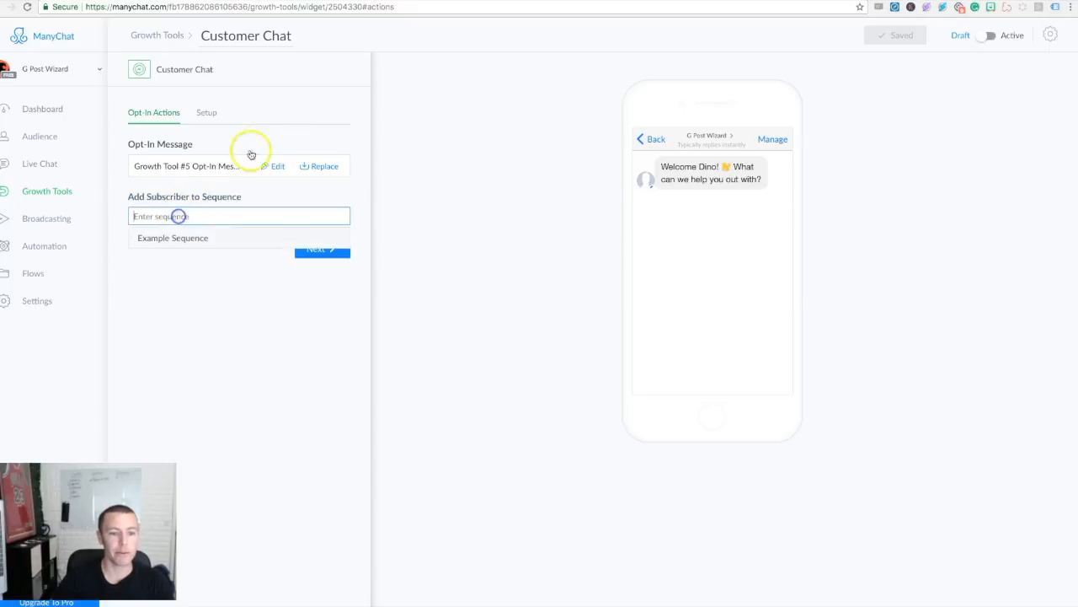
pyautogui.click(177, 280)
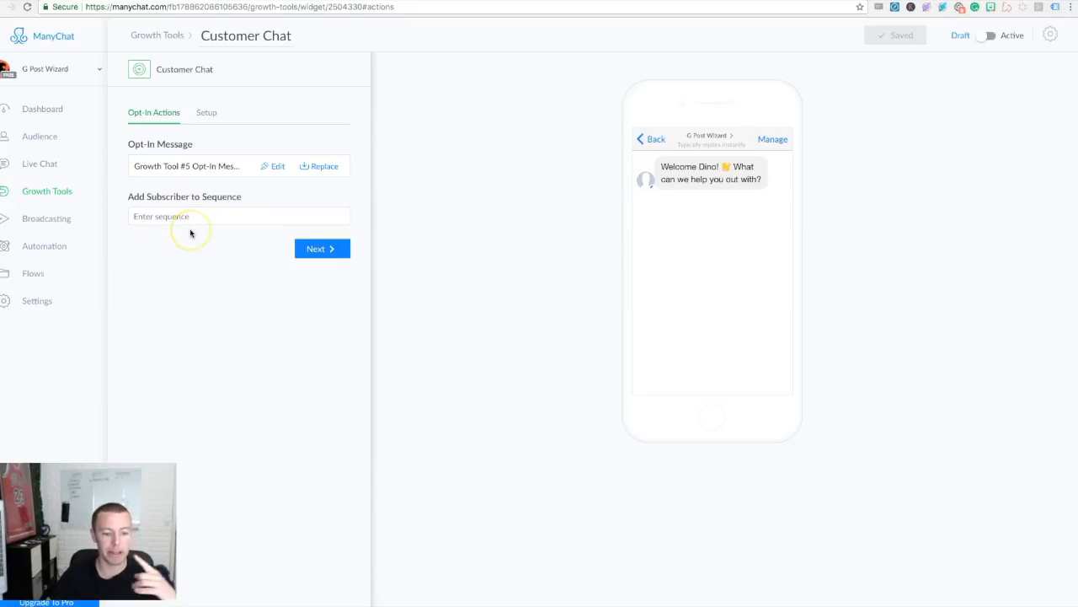
pyautogui.click(183, 245)
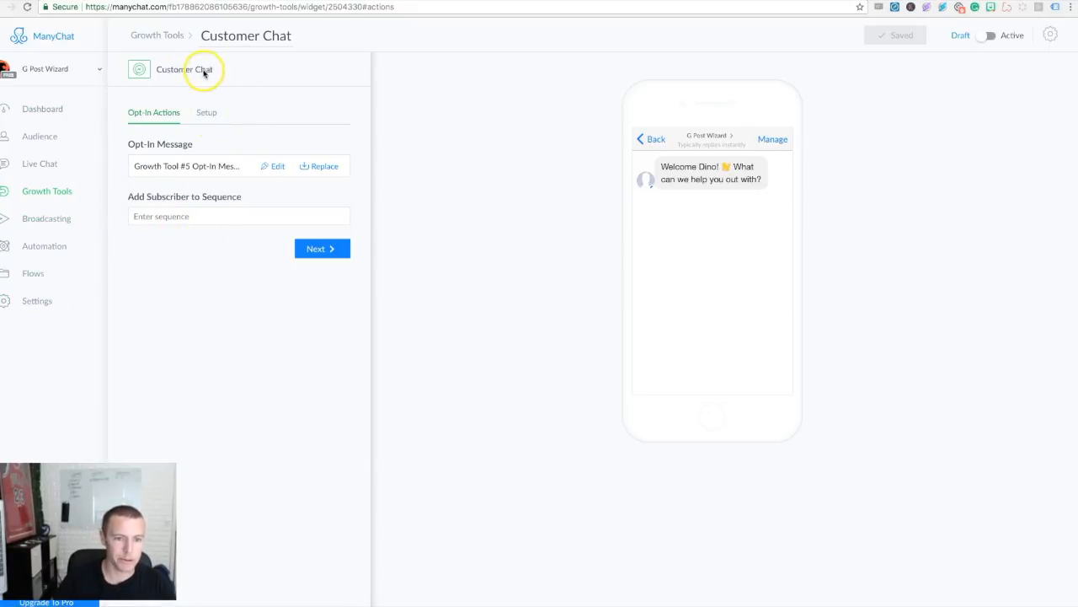
pyautogui.click(206, 115)
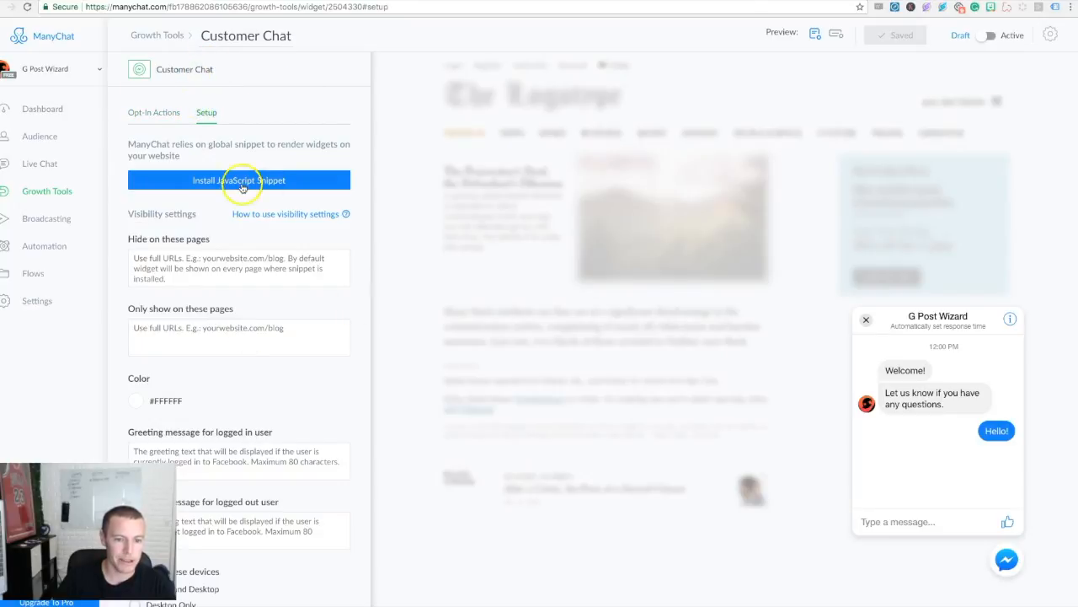
pyautogui.click(194, 183)
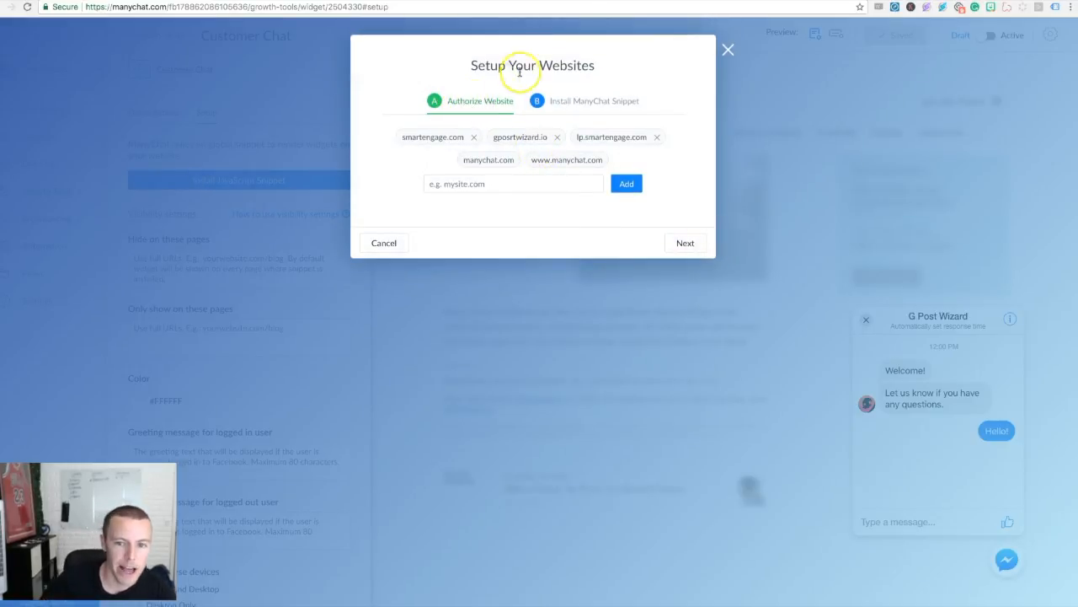
pyautogui.click(459, 183)
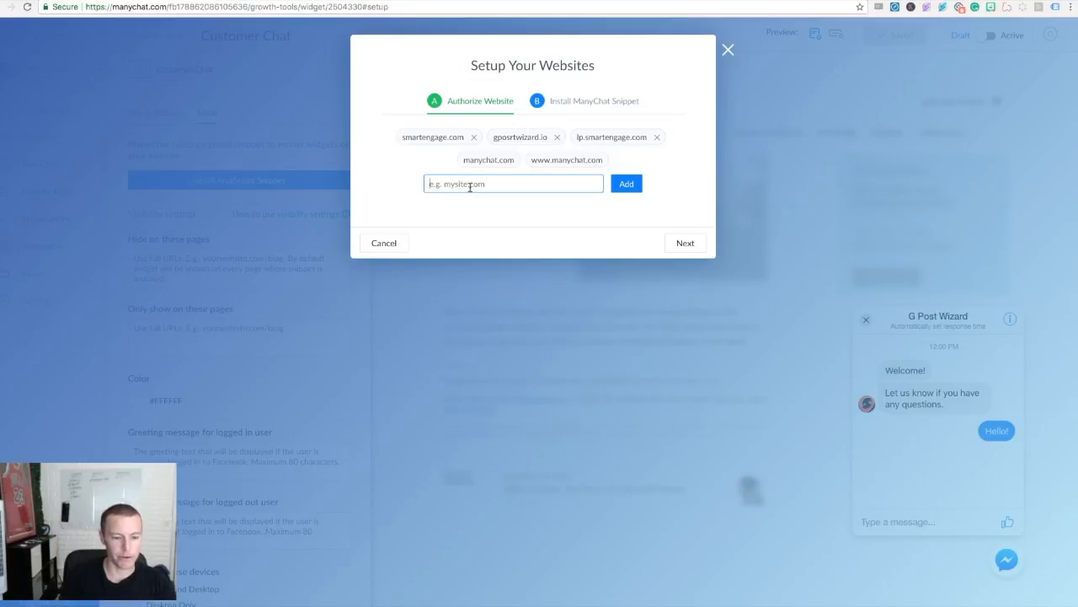
pyautogui.write('www.')
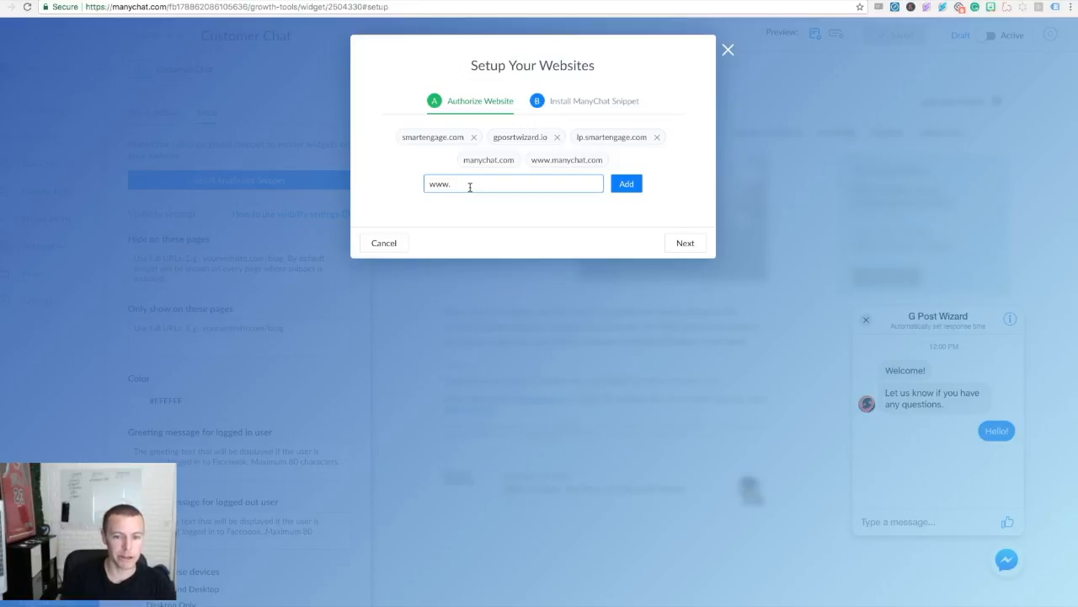
pyautogui.write('dynamikinter')
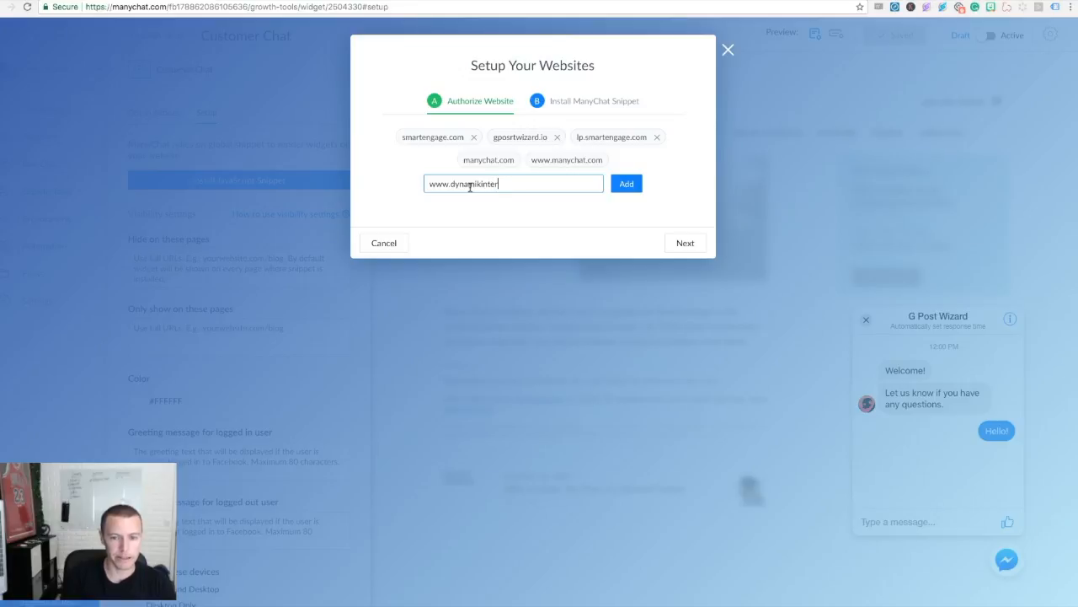
pyautogui.write('netmarketing.com')
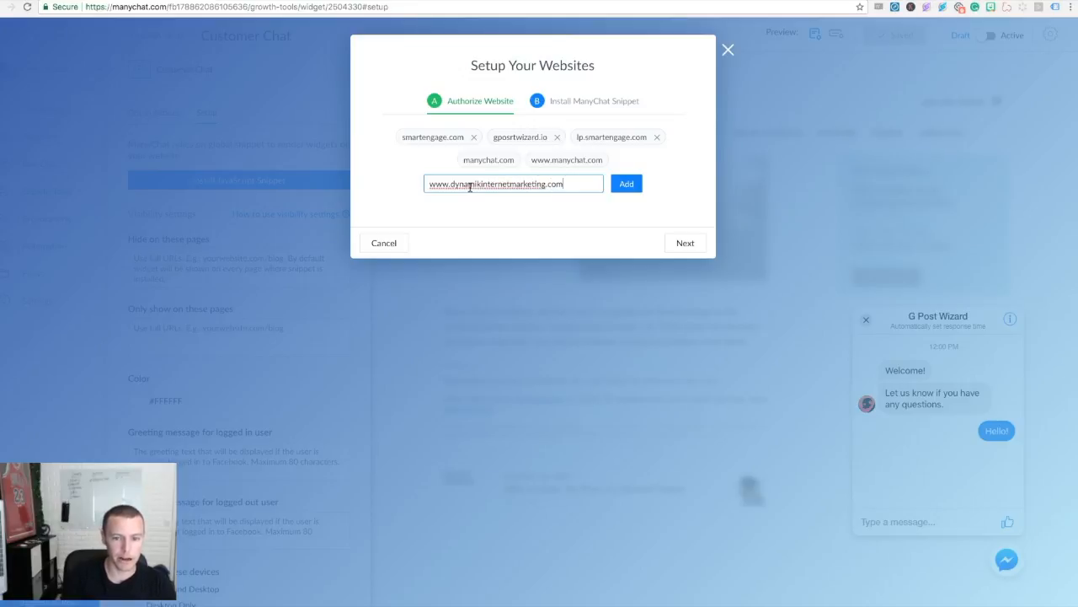
pyautogui.click(625, 184)
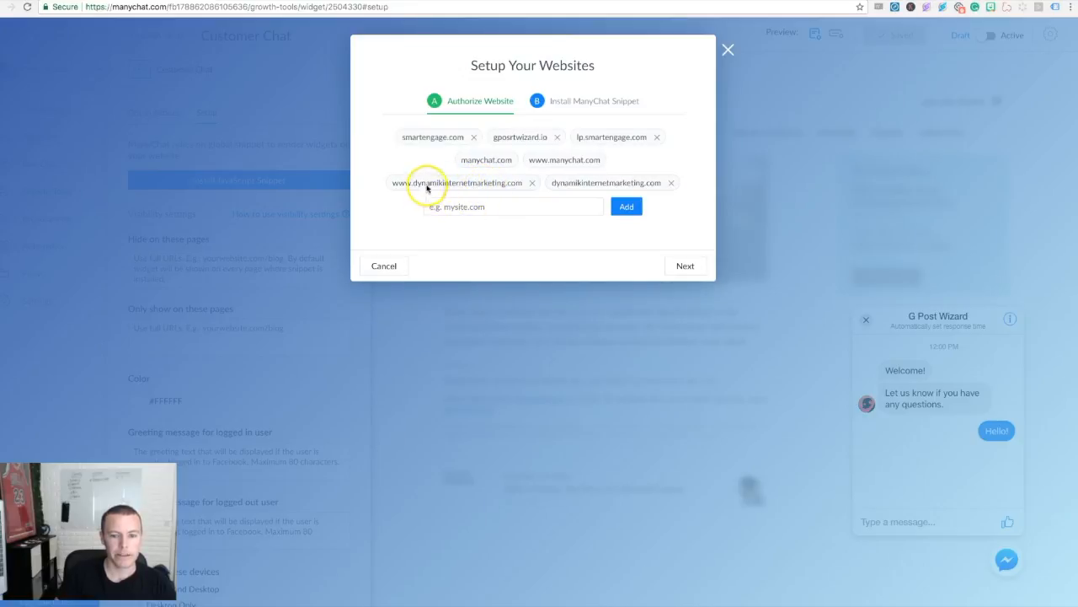
pyautogui.click(457, 208)
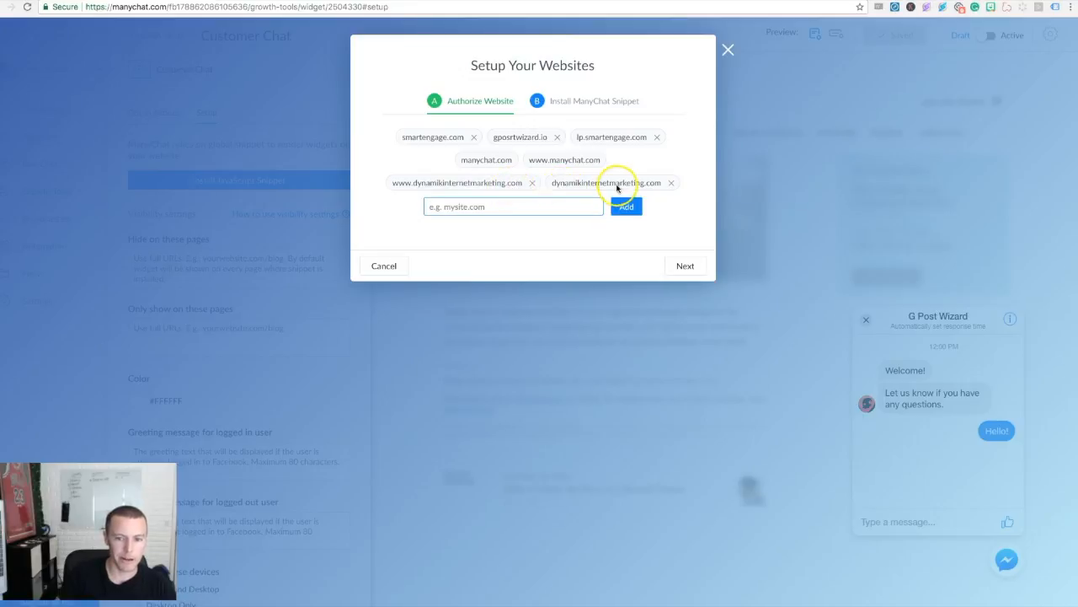
# Step: Copy the ManyChat snippet code for installation in the website's head section
pyautogui.click(580, 102)
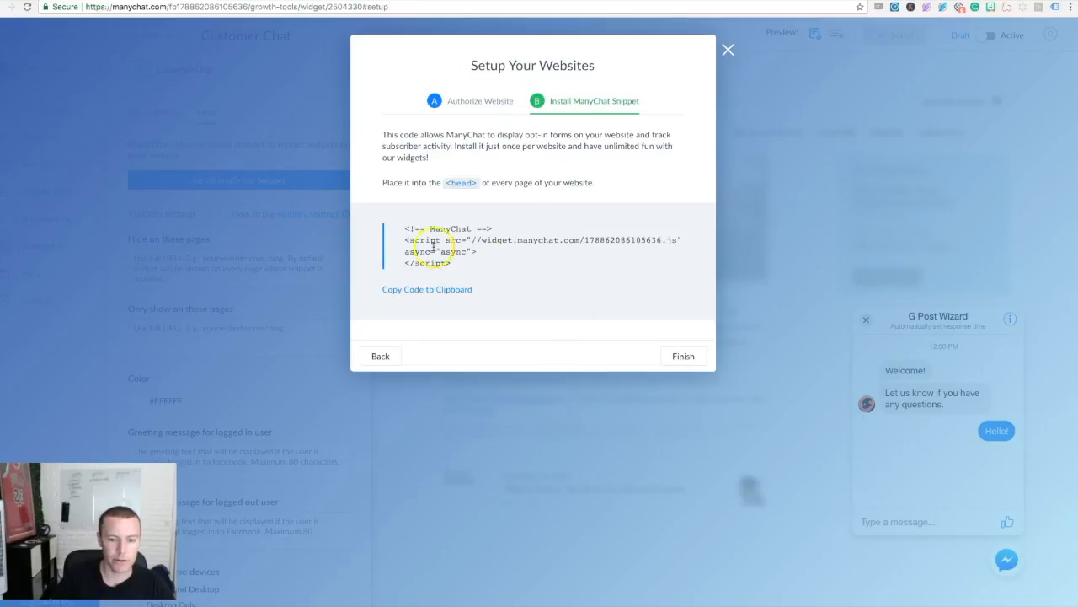
pyautogui.click(428, 289)
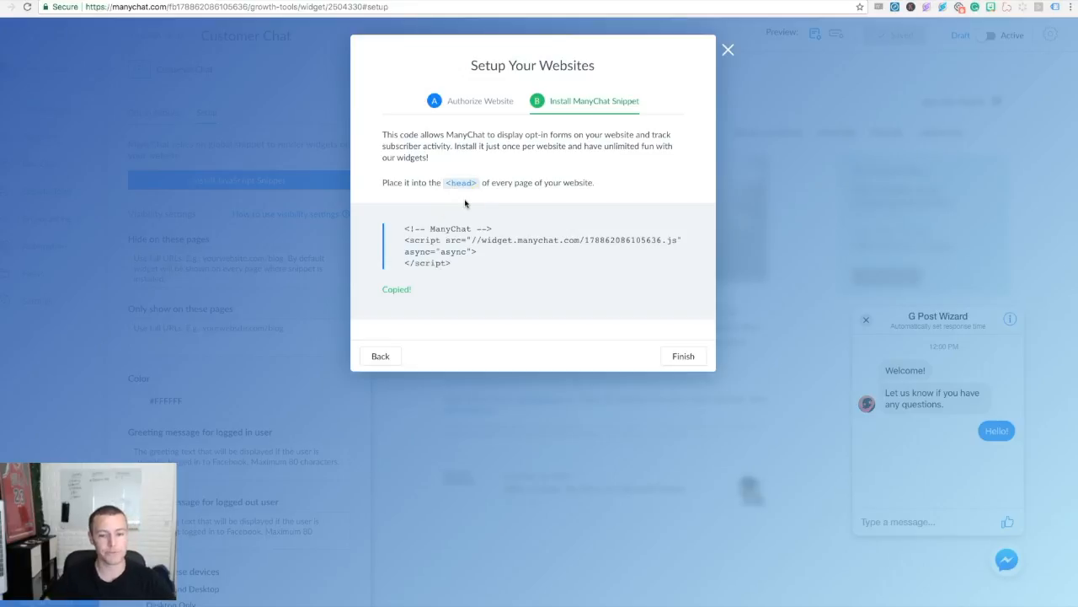
pyautogui.click(400, 291)
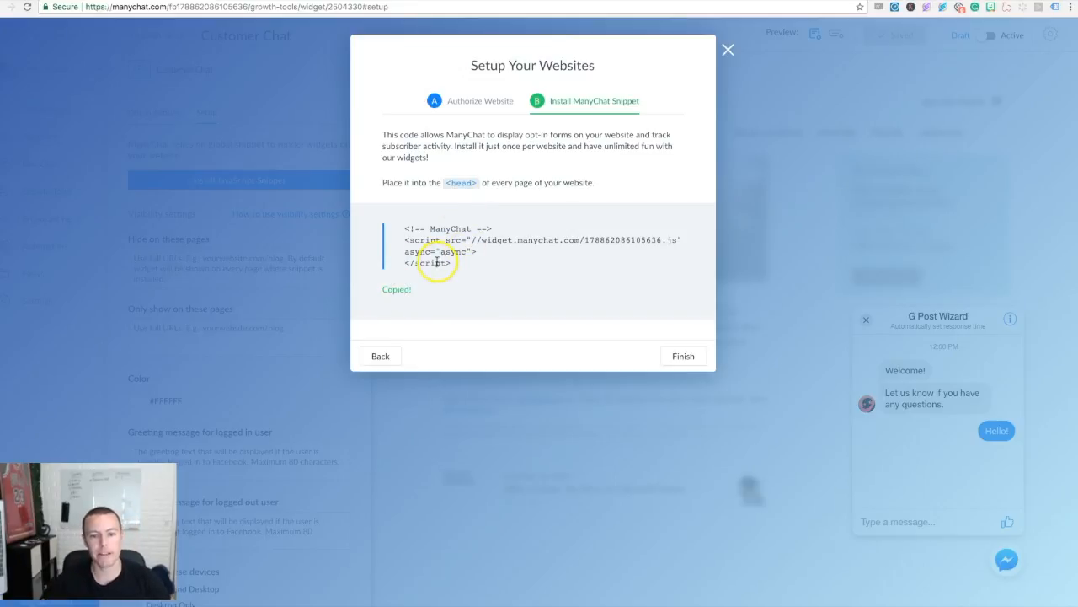
pyautogui.click(399, 289)
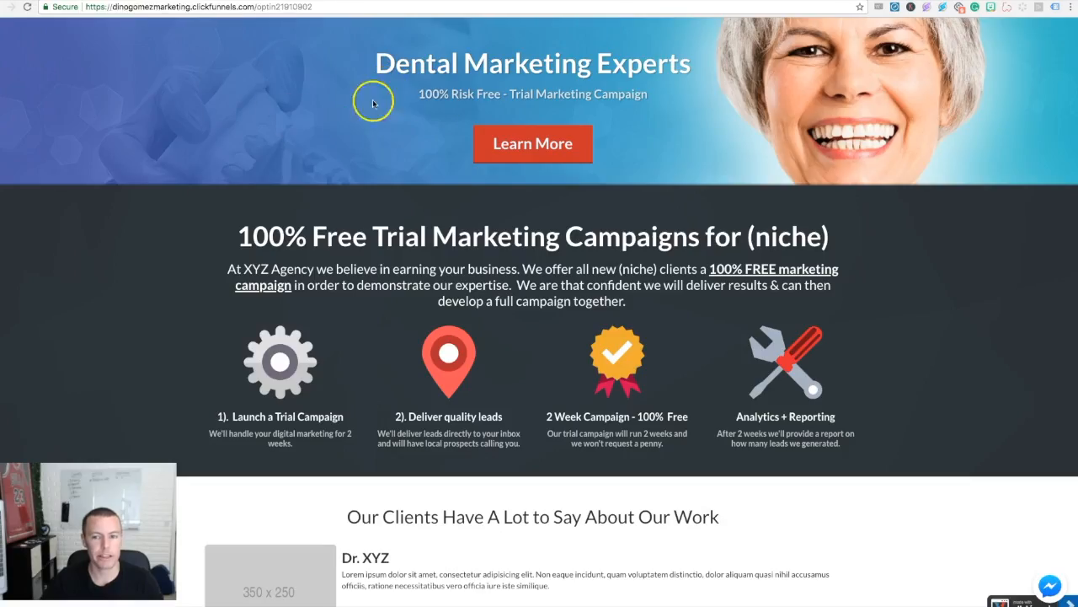
# Step: Look through the Dental Marketing Experts landing page in ClickFunnels and open its Messenger chat widget
pyautogui.scroll(-3, 434, 111)
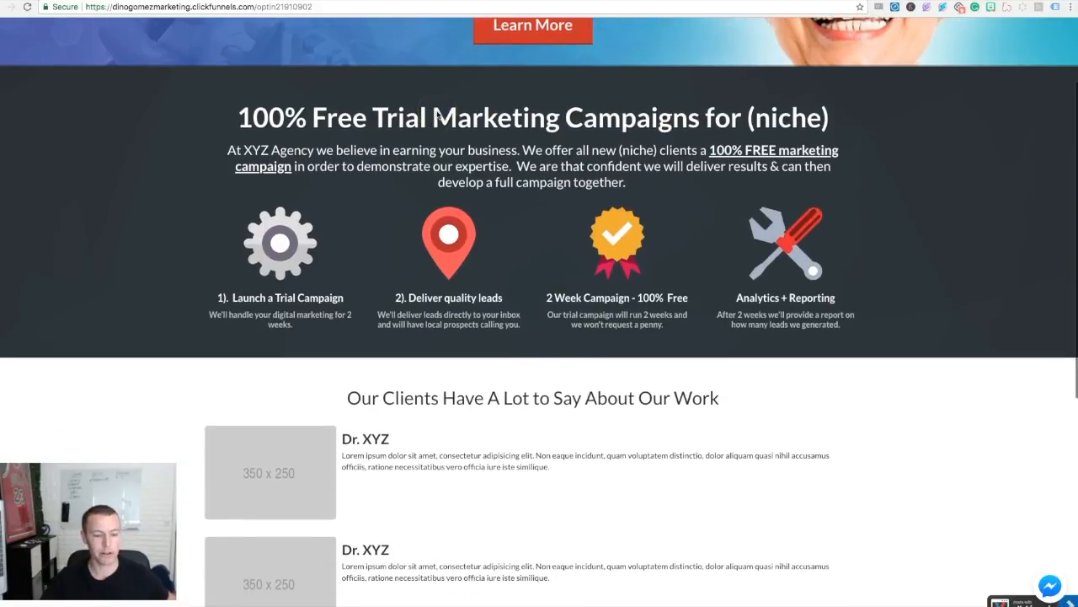
pyautogui.scroll(-5, 383, 142)
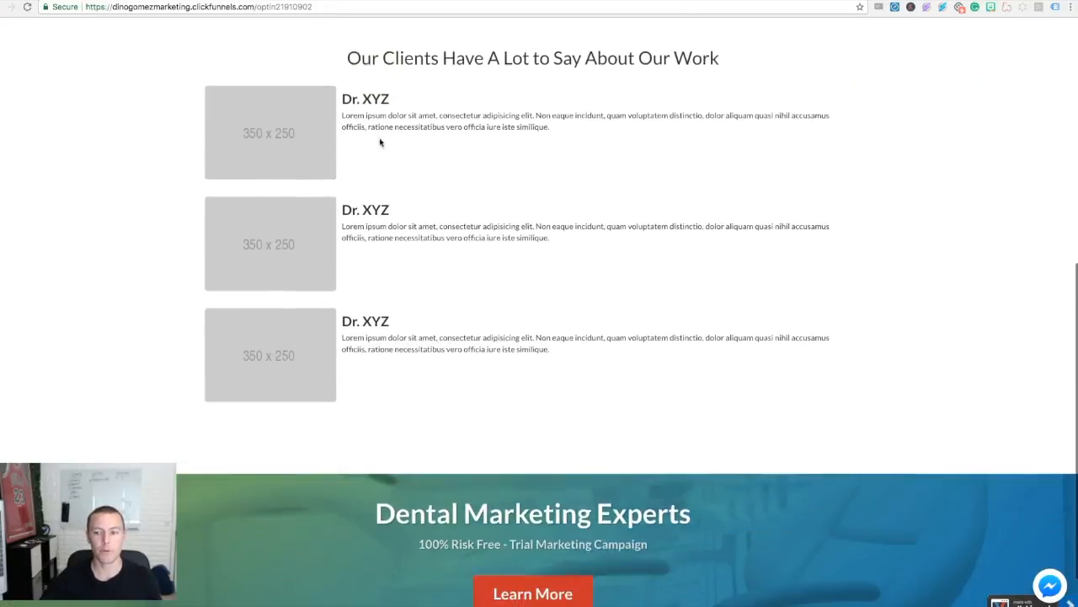
pyautogui.scroll(5, 379, 138)
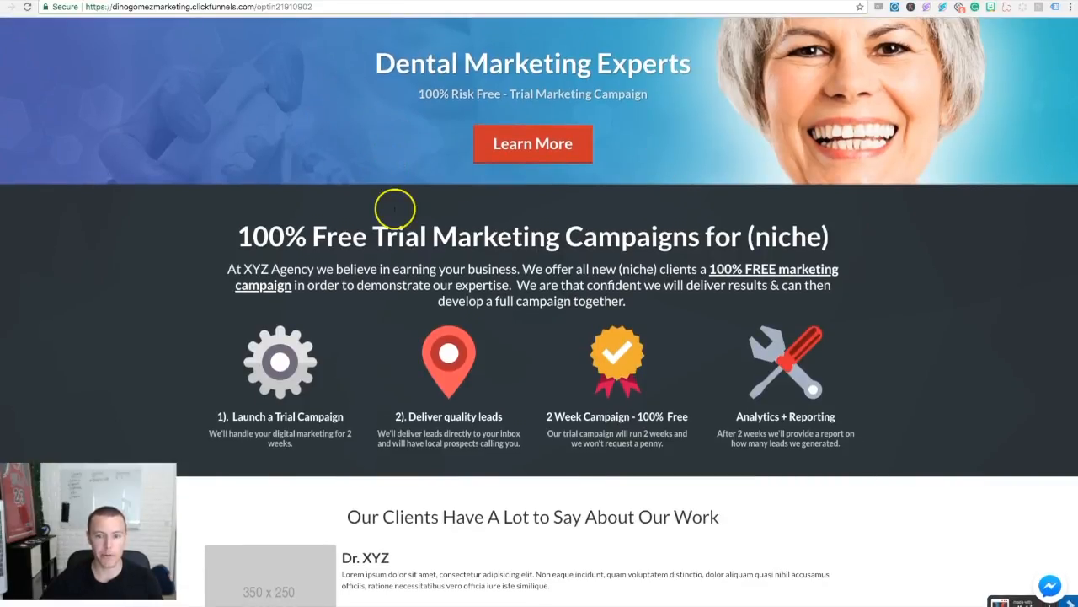
pyautogui.scroll(-8, 392, 207)
pyautogui.scroll(8, 392, 207)
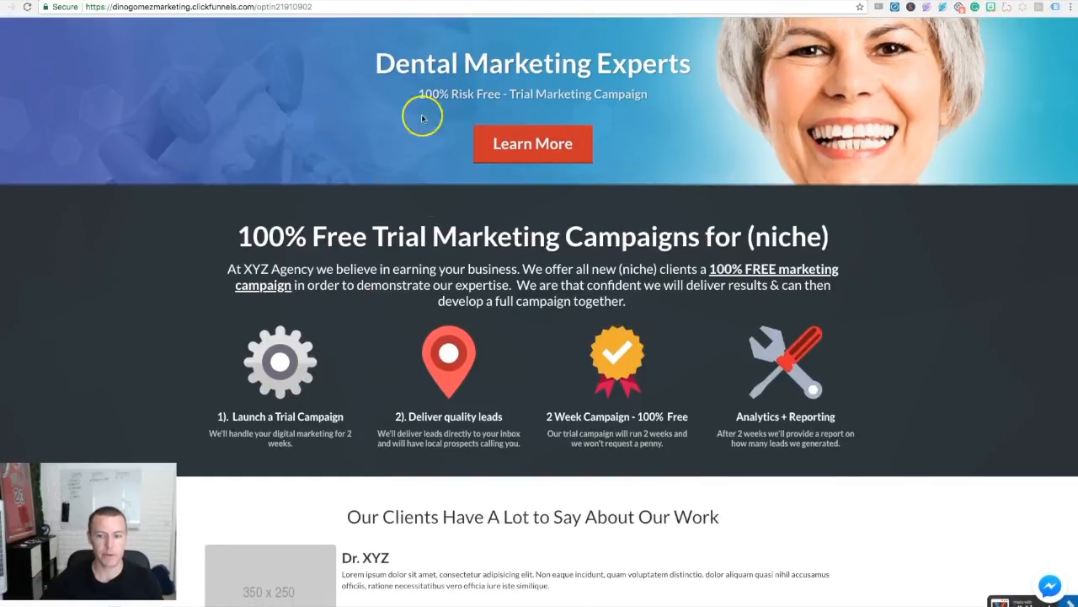
pyautogui.scroll(-2, 876, 330)
pyautogui.click(1064, 594)
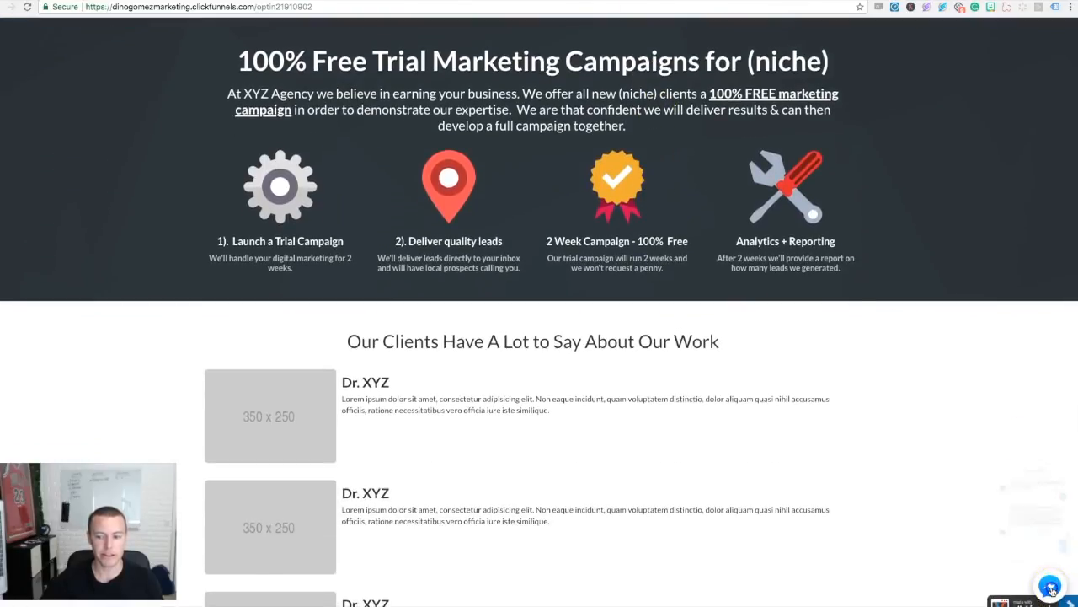
# Step: Close the Messenger chat on the landing page and open the Control version of the Optin step in the ClickFunnels page editor
pyautogui.click(875, 303)
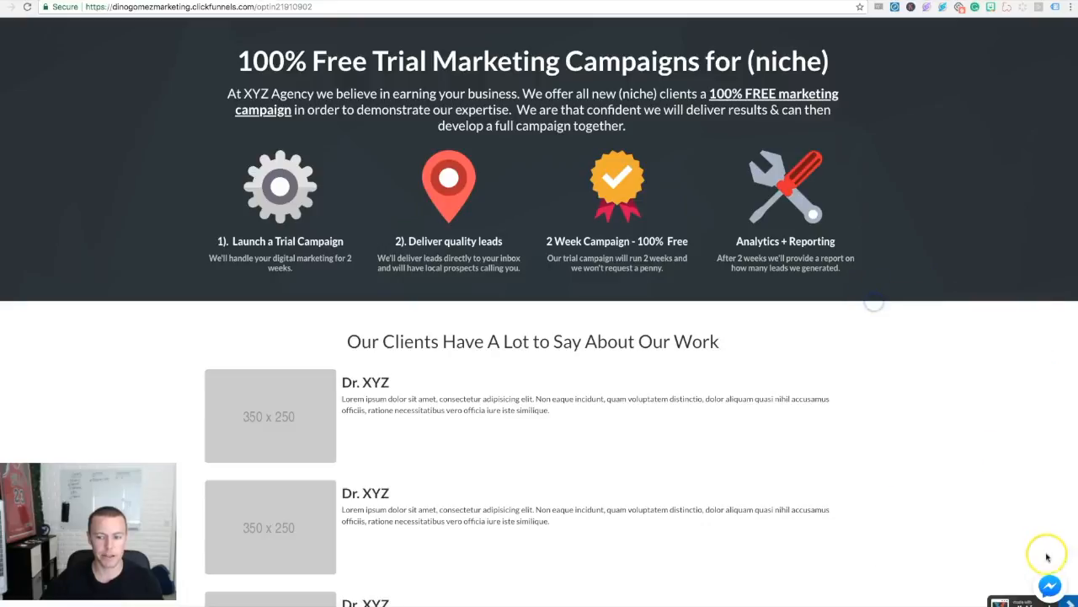
pyautogui.scroll(2, 527, 333)
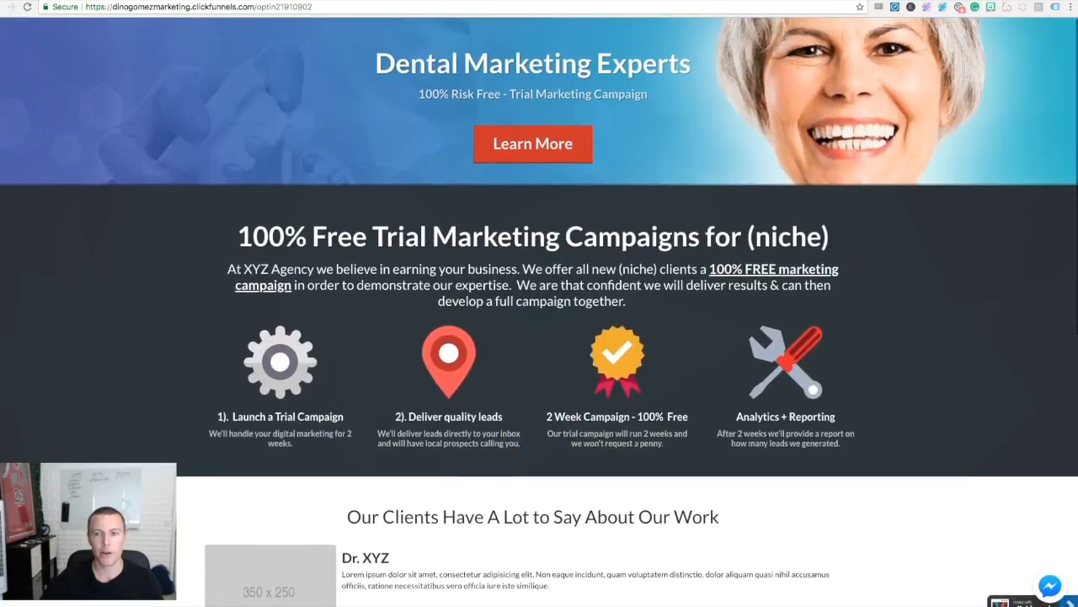
pyautogui.click(691, 1)
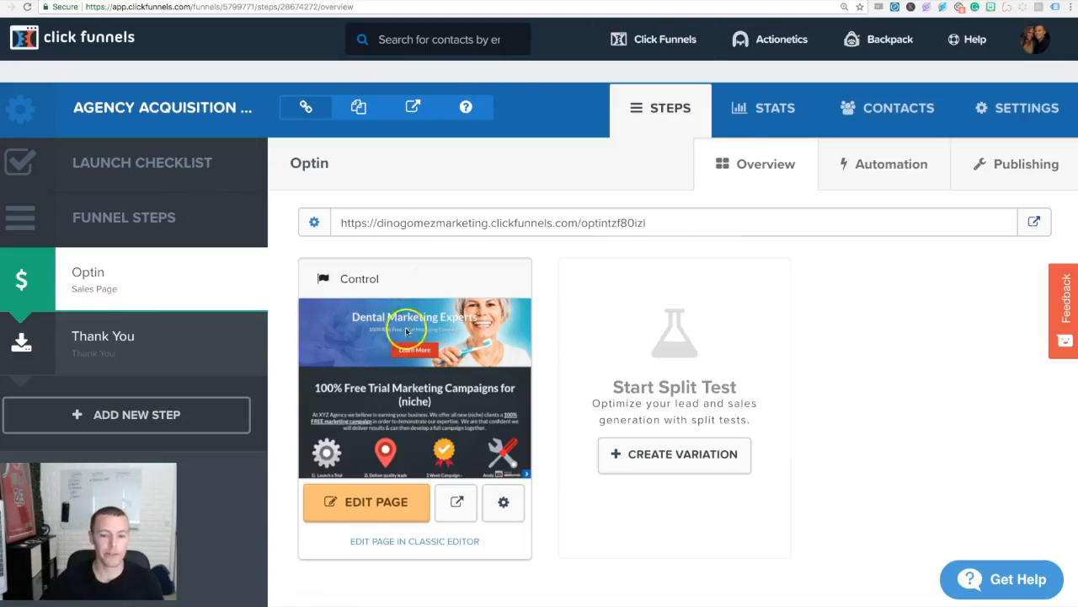
pyautogui.scroll(-2, 308, 212)
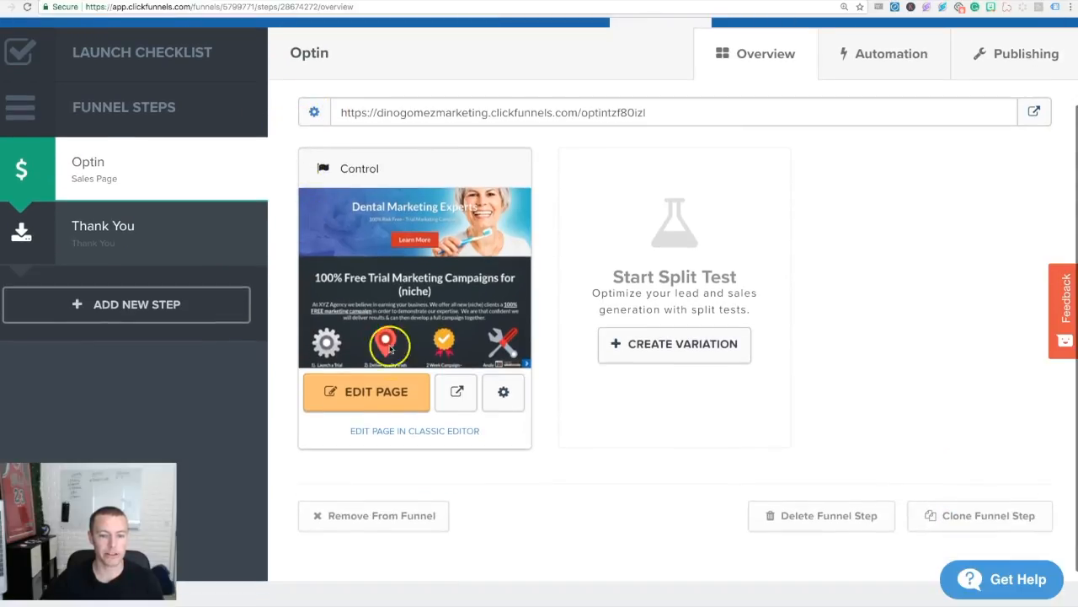
pyautogui.click(363, 394)
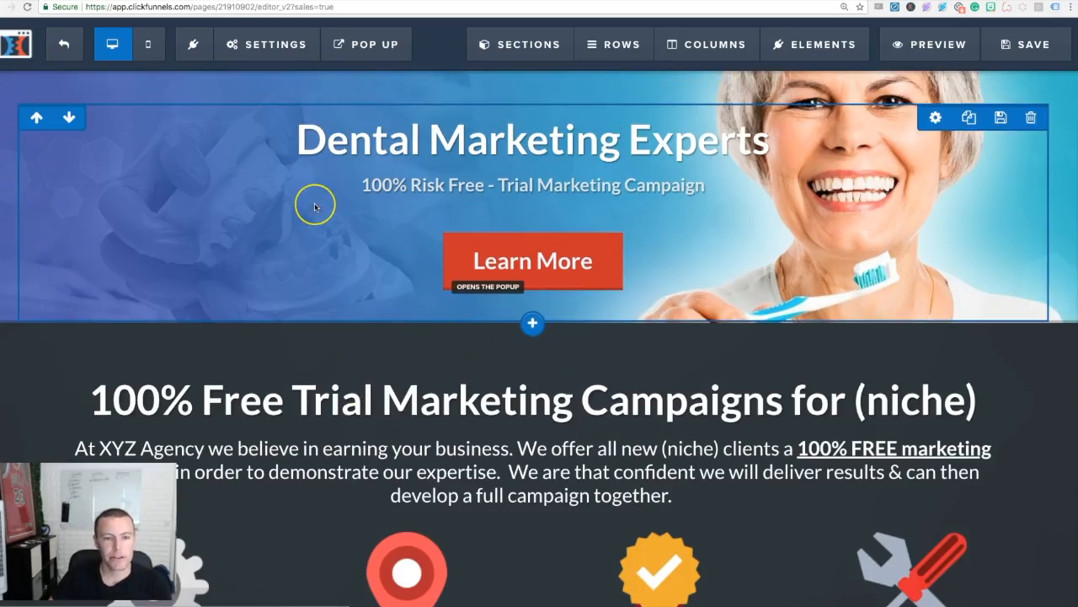
# Step: Check the ManyChat snippet in the page's header tracking code, close the tracking code settings and save the page
pyautogui.click(255, 46)
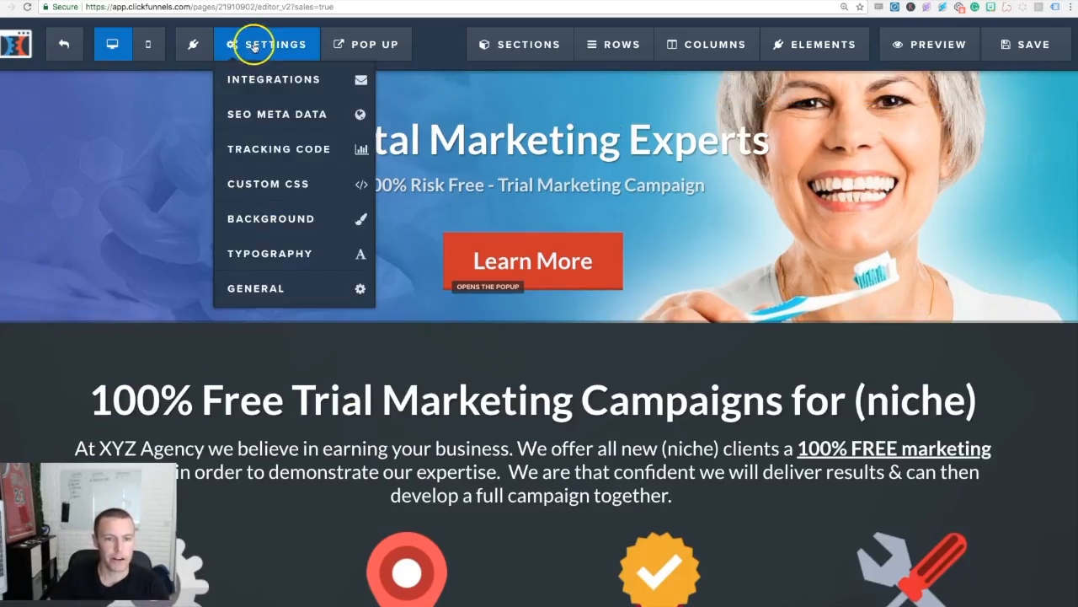
pyautogui.click(257, 151)
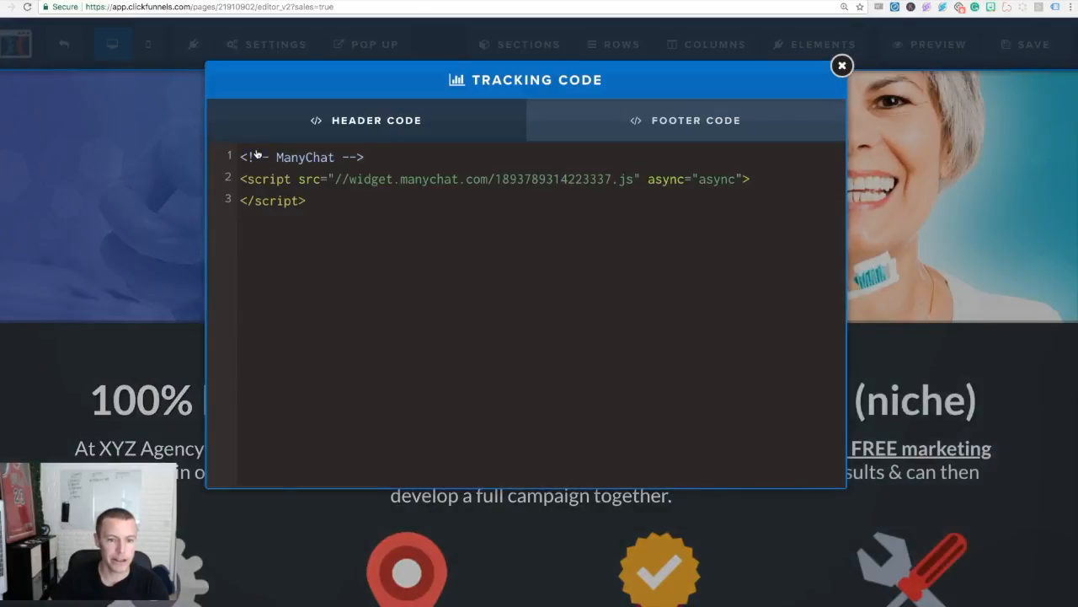
pyautogui.moveTo(325, 209); pyautogui.dragTo(241, 152)
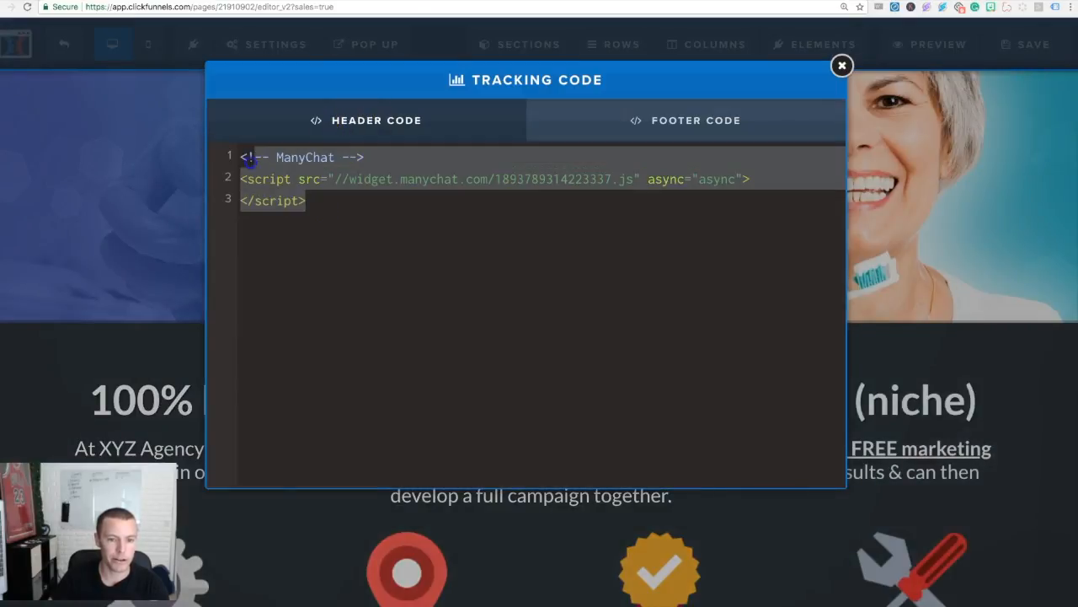
pyautogui.click(349, 260)
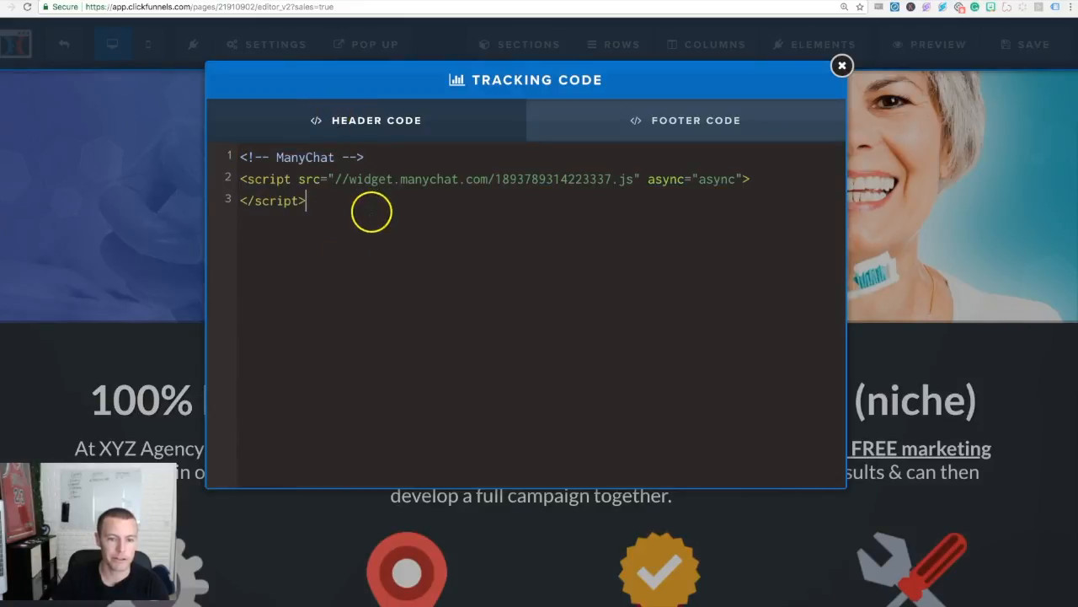
pyautogui.click(842, 66)
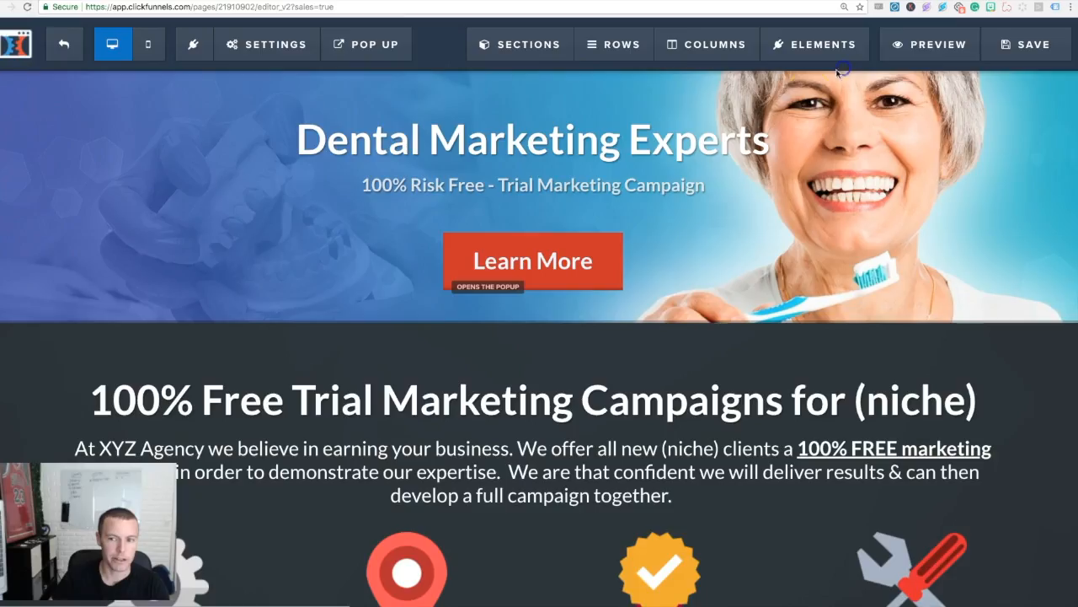
pyautogui.click(1018, 52)
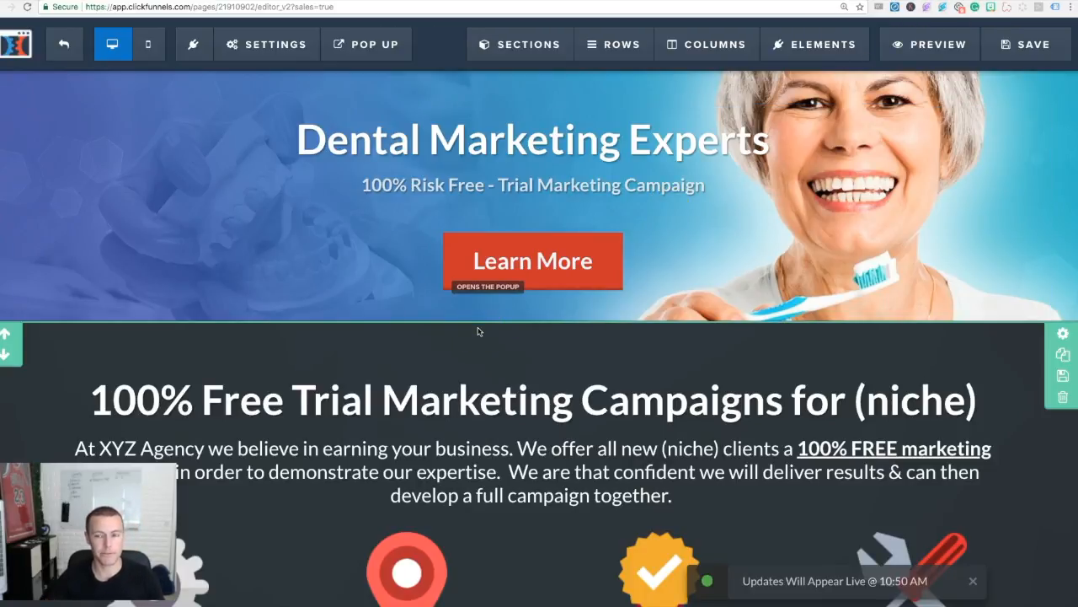
# Step: Switch back to ManyChat and close the website setup dialog of the Customer Chat growth tool
pyautogui.click(602, 50)
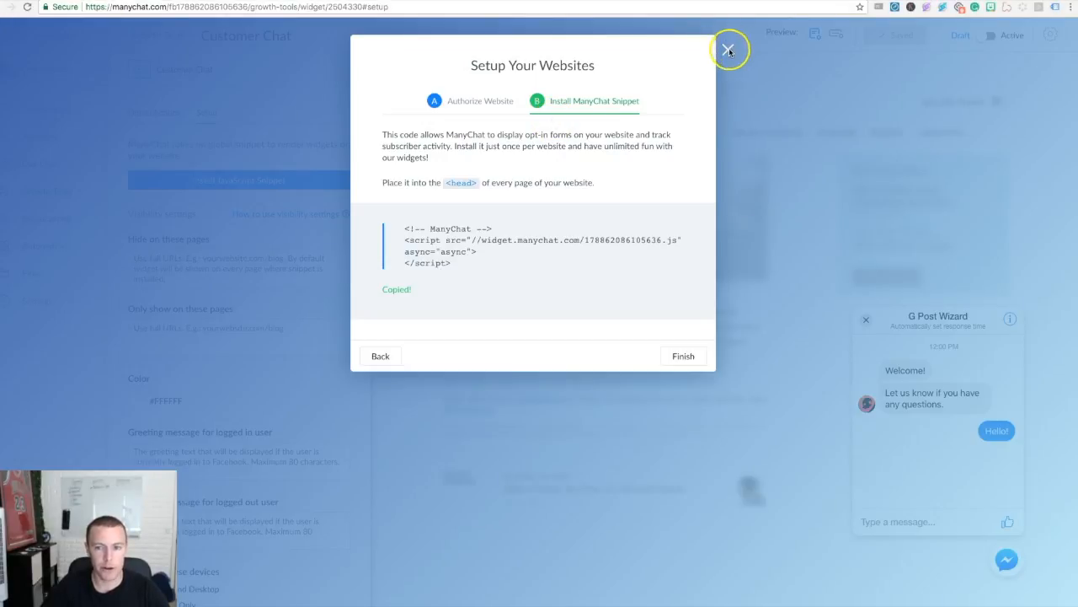
pyautogui.click(728, 51)
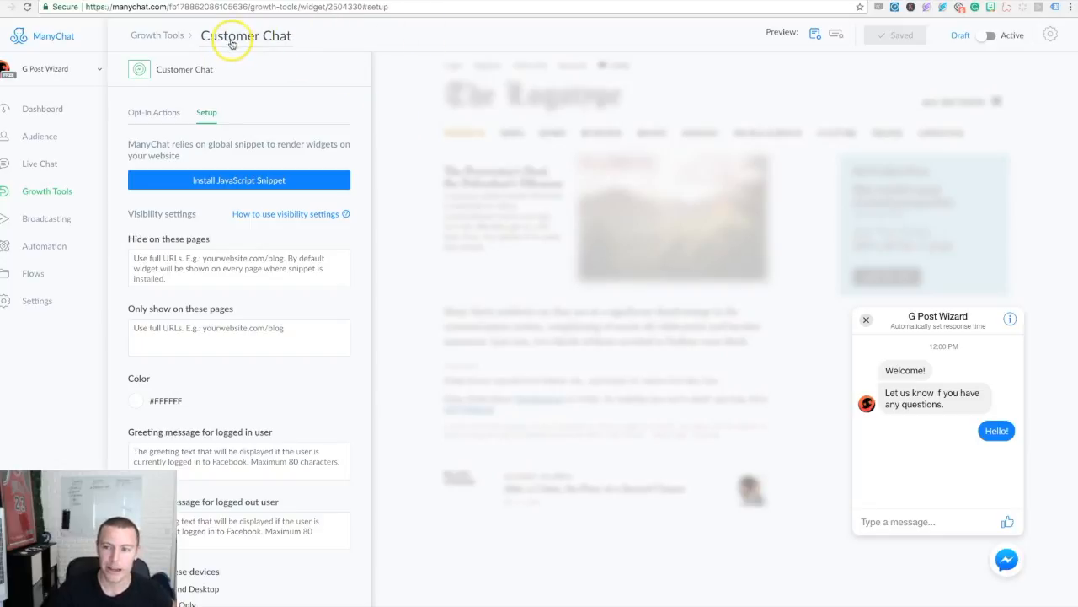
# Step: Activate the Customer Chat widget and set it back to Draft
pyautogui.click(1011, 40)
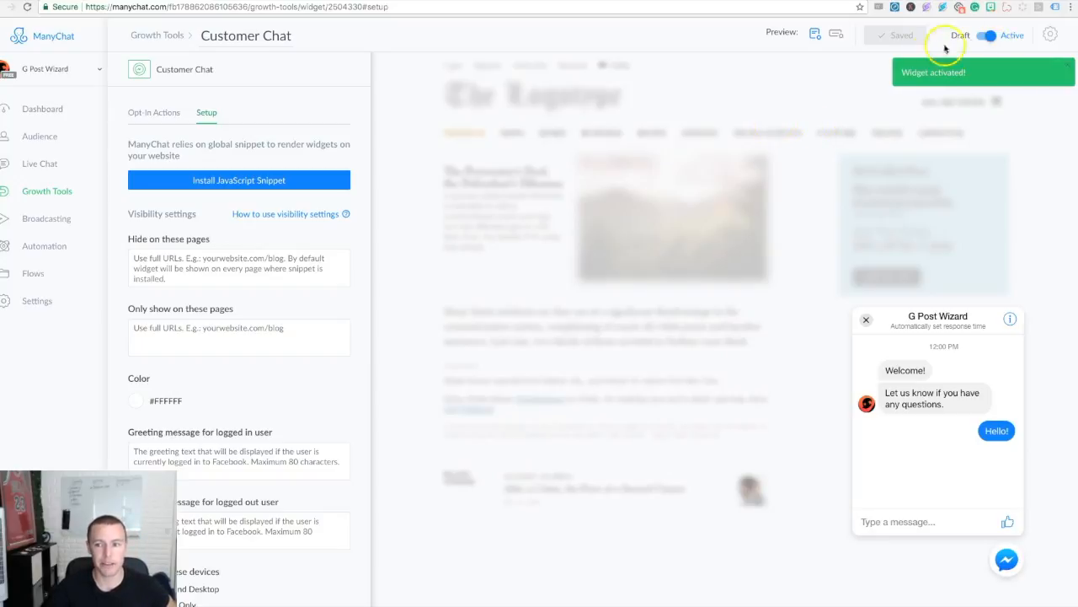
pyautogui.click(990, 37)
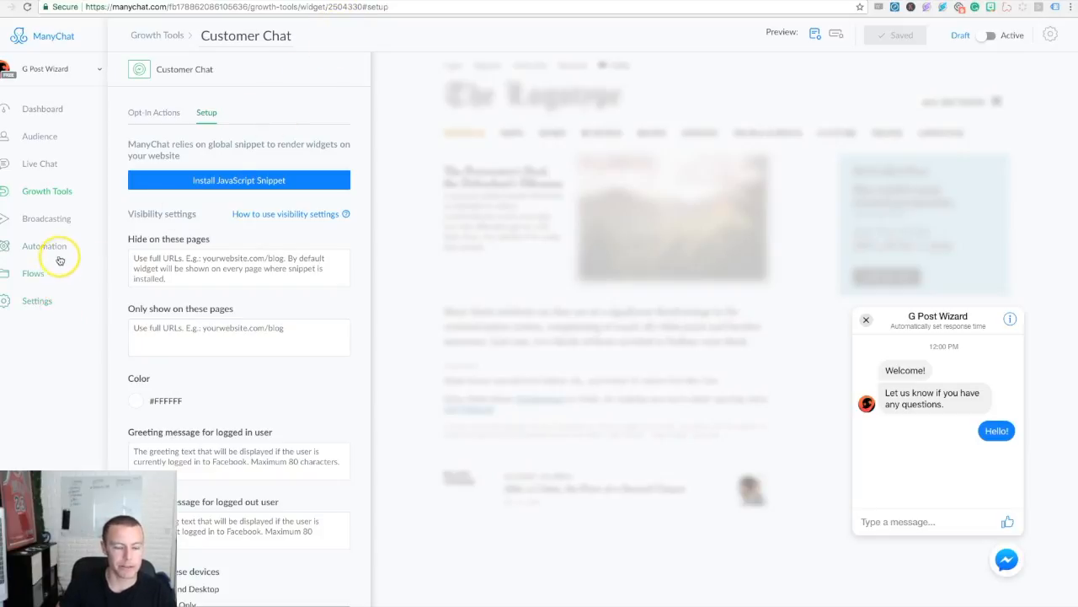
pyautogui.click(356, 61)
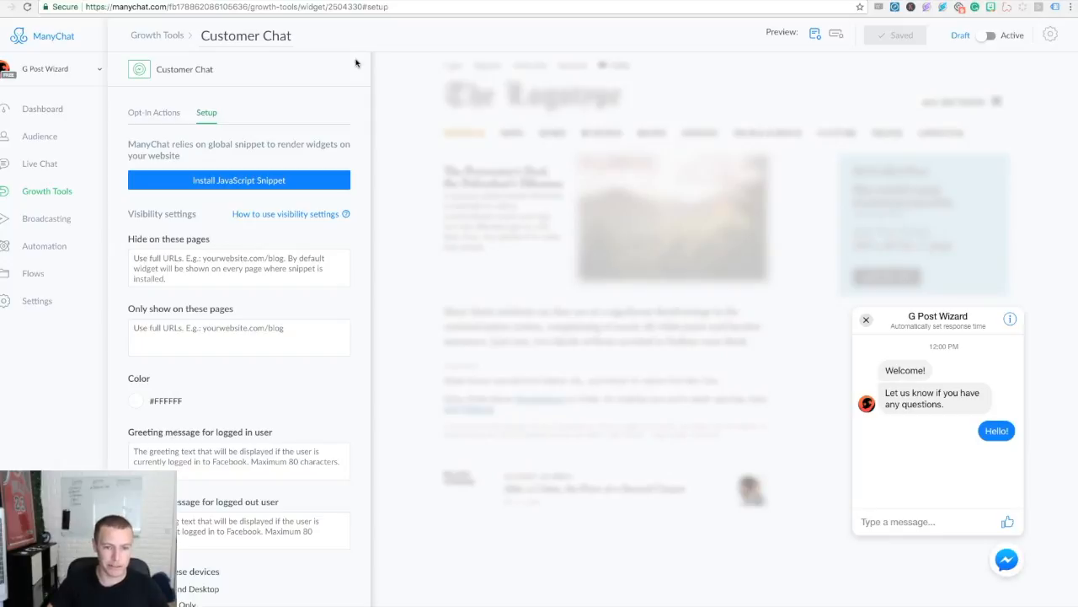
pyautogui.click(199, 407)
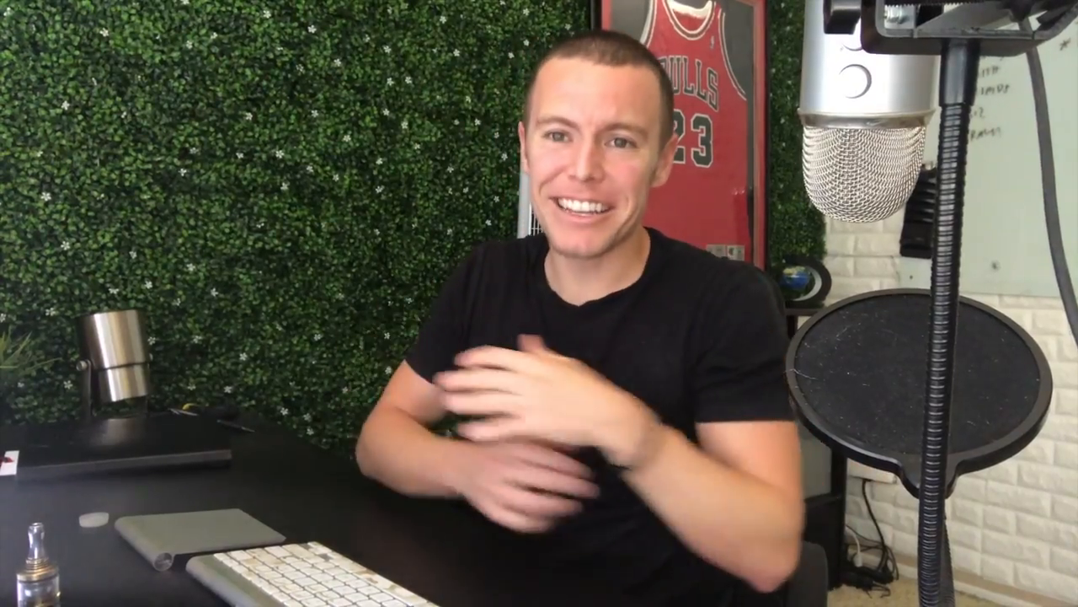